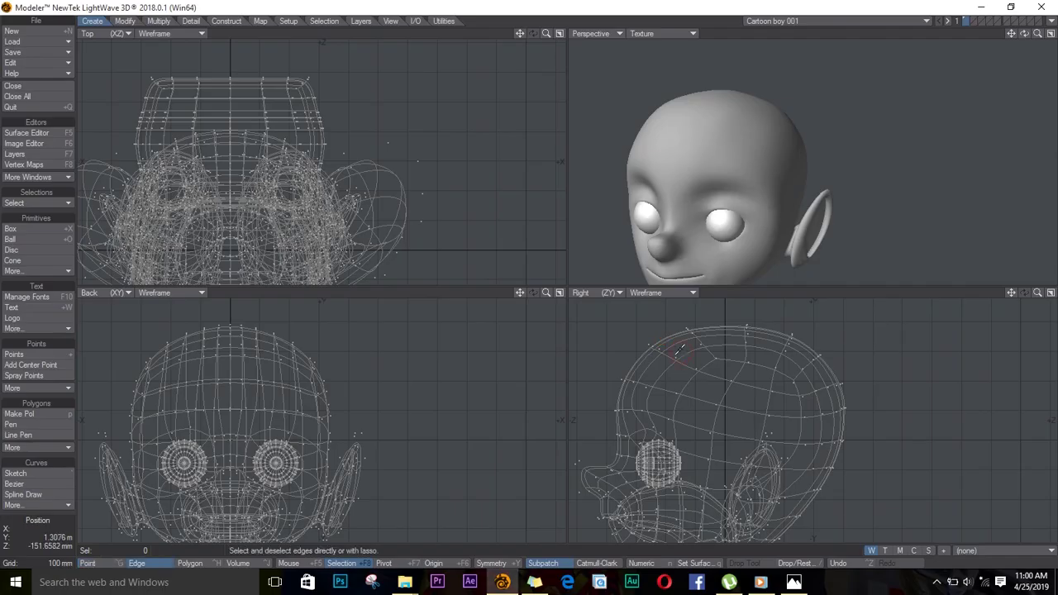
In Polygon mode, drag-select the polygons on top of the head.
key("ctrl+h")
mouse_move(678, 351)
left_mouse_down()
mouse_move(725, 347)
mouse_move(741, 370)
mouse_move(751, 330)
mouse_move(832, 361)
mouse_move(838, 419)
mouse_move(831, 449)
mouse_move(802, 479)
mouse_move(811, 503)
left_mouse_up()
key("ctrl+g")
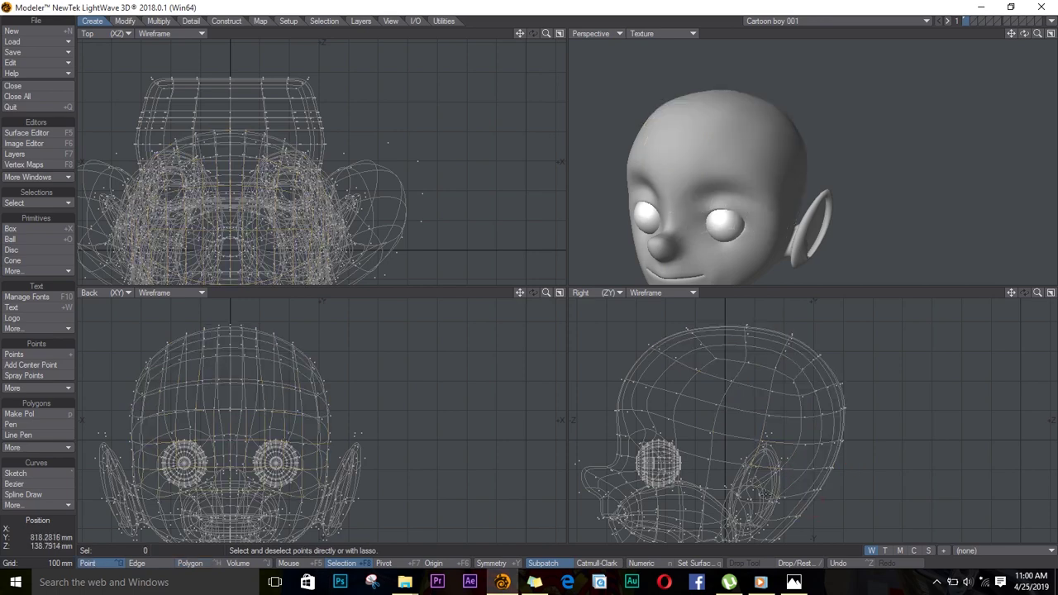
key("ctrl+h")
key("Down")
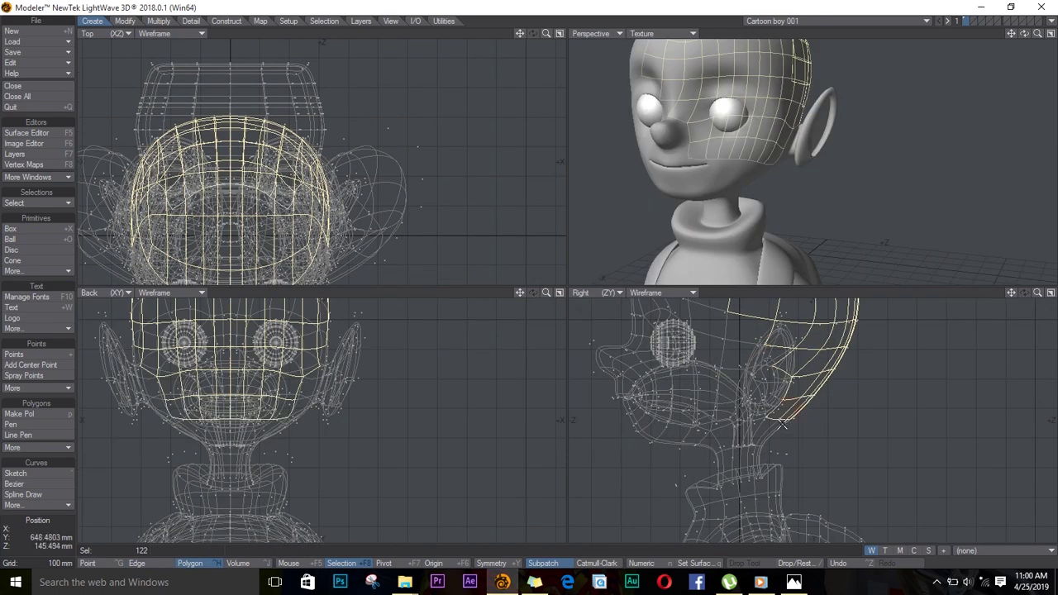
Extend the scalp selection over the back and sides of the head while orbiting.
left_click_drag(1025, 33, 975, 74)
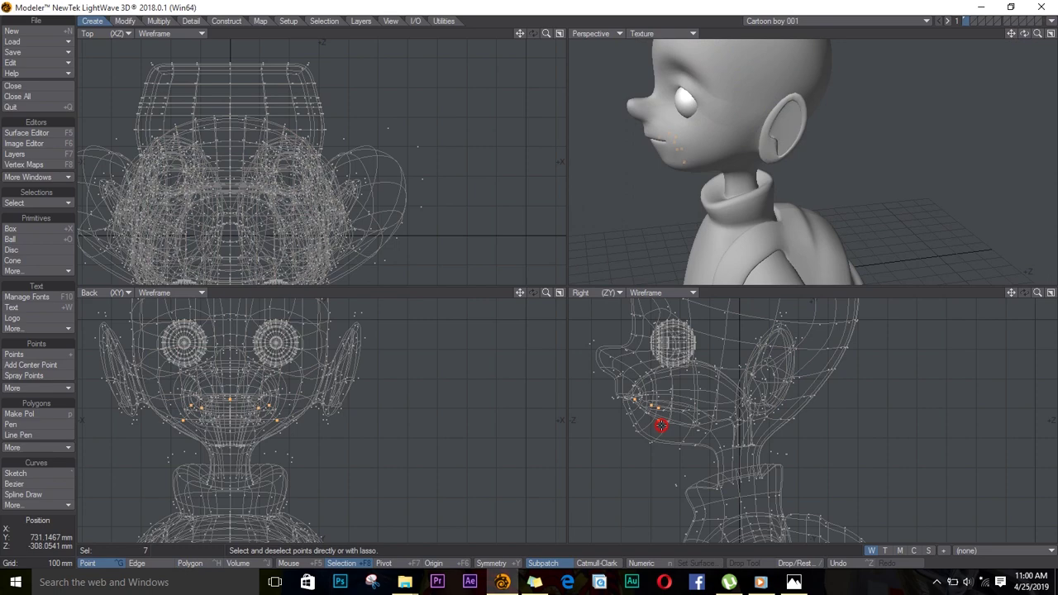
mouse_move(656, 425)
left_mouse_down()
mouse_move(725, 461)
mouse_move(753, 373)
left_mouse_up()
key("Up")
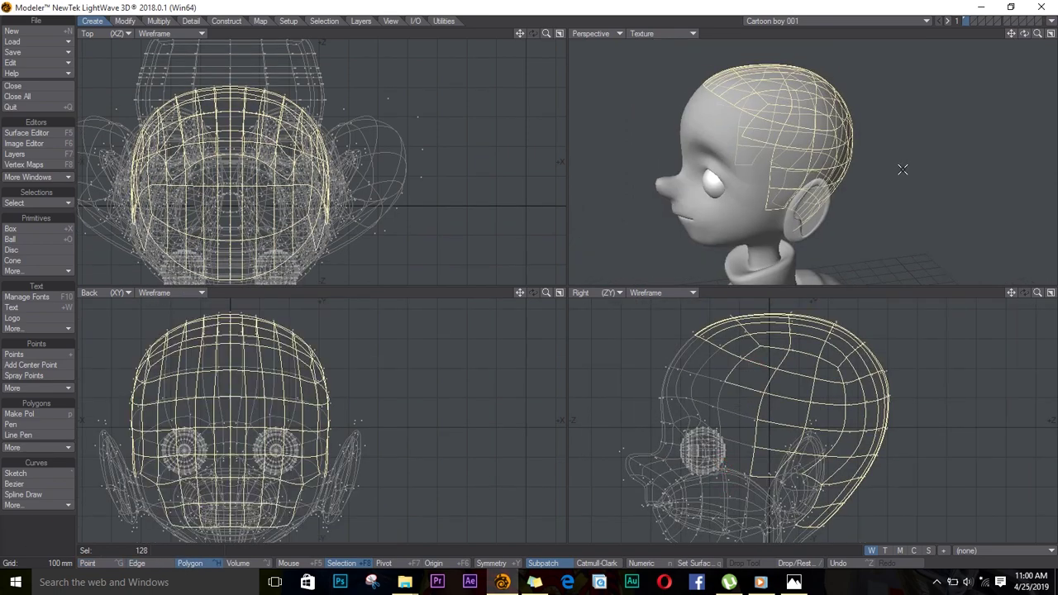
left_click_drag(1024, 33, 841, 52)
left_click_drag(732, 413, 755, 384)
left_click_drag(744, 166, 692, 64, "alt")
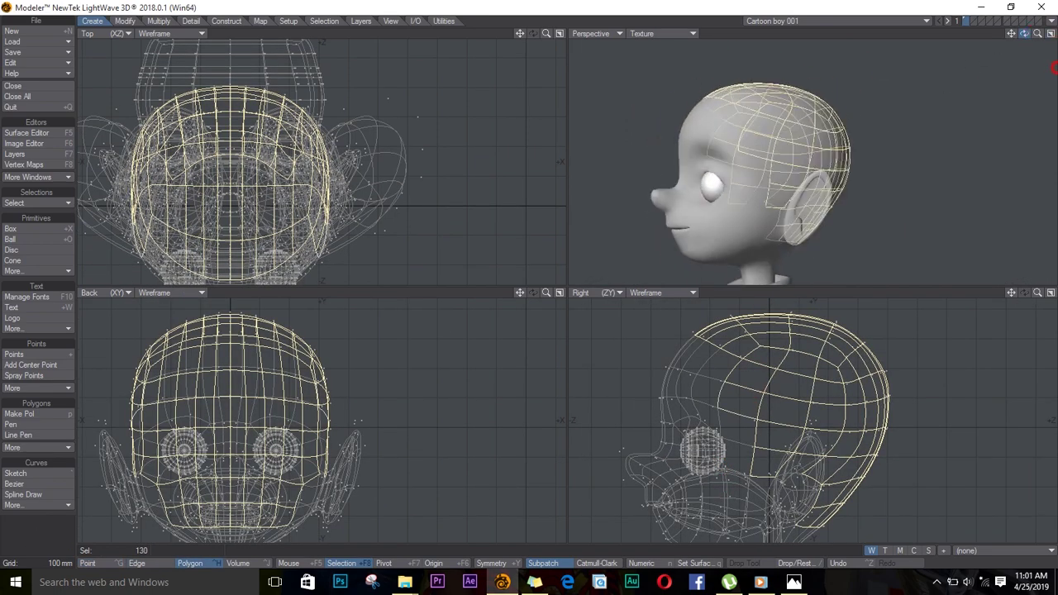
left_click(740, 352)
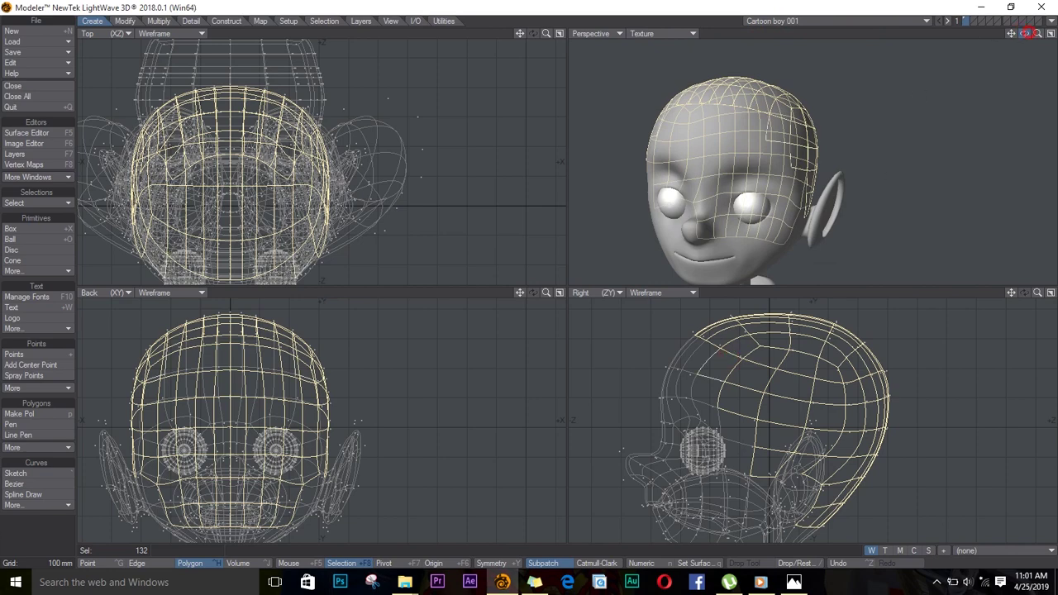
mouse_move(1024, 33)
left_mouse_down()
mouse_move(886, 127)
mouse_move(944, 77)
mouse_move(989, 64)
left_mouse_up()
Edit the hair layer with the head as background and pull hair points toward the ear.
left_click(978, 20)
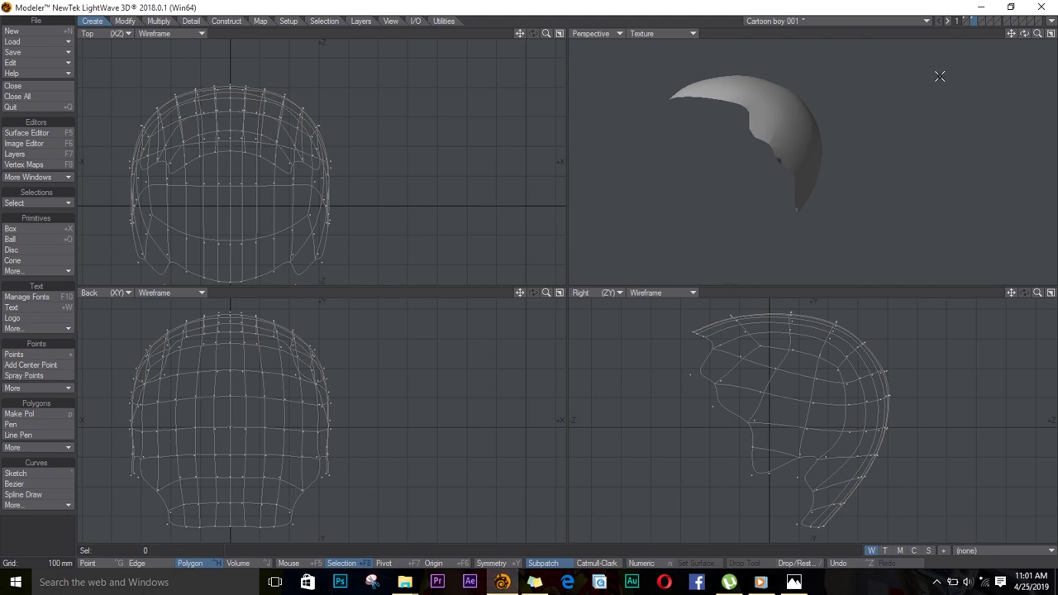
left_click(970, 25)
key("t")
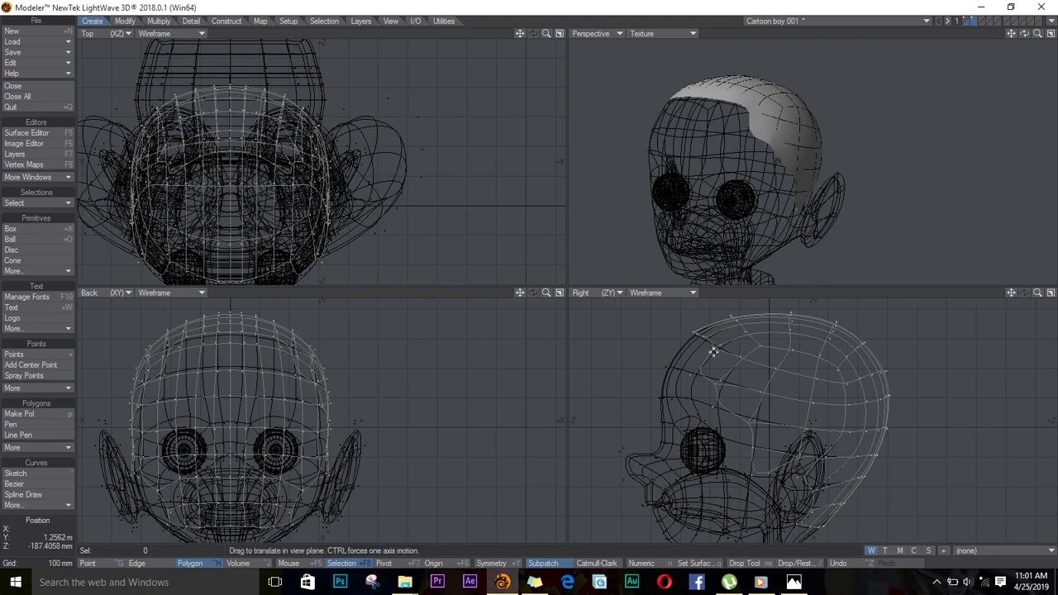
mouse_move(791, 444)
left_mouse_down()
mouse_move(799, 477)
mouse_move(820, 488)
left_mouse_up()
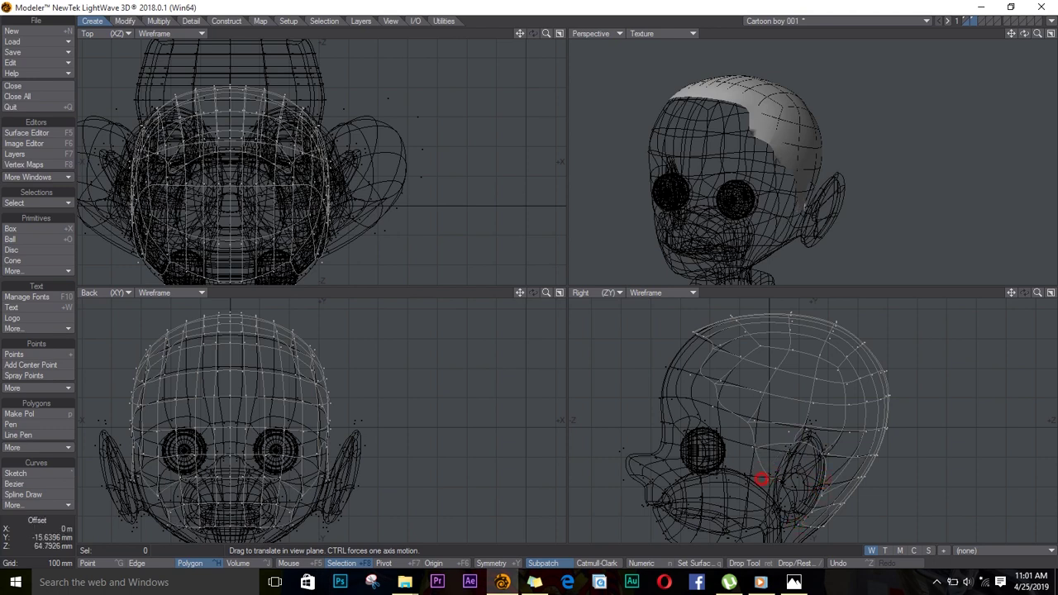
Turn on Symmetry and reshape the hair points on both sides to follow the skull.
mouse_move(756, 420)
left_mouse_down()
mouse_move(728, 402)
mouse_move(778, 390)
mouse_move(701, 376)
mouse_move(739, 361)
left_mouse_up()
key("ctrl+z")
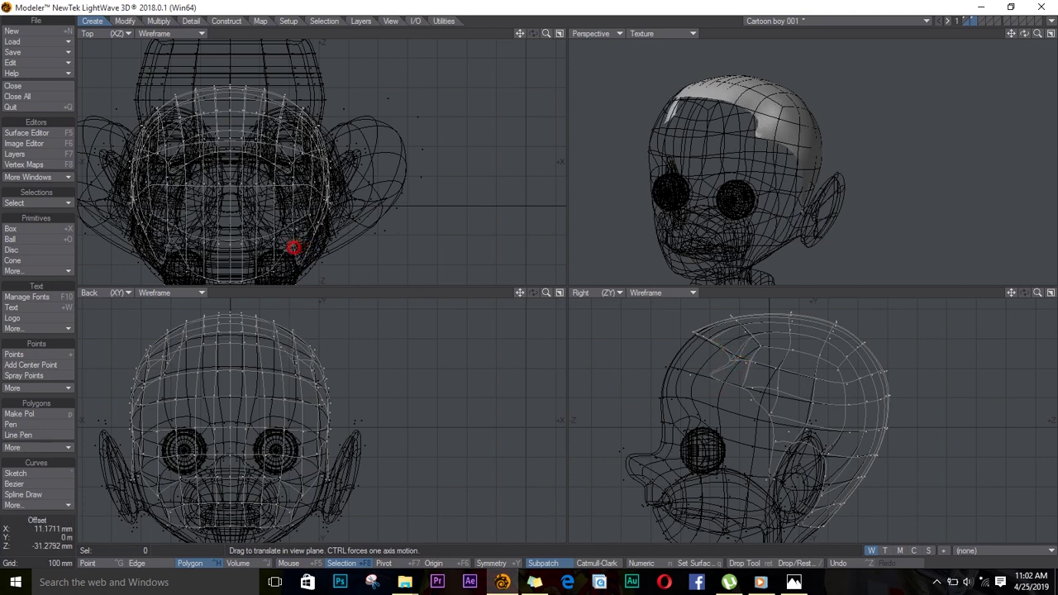
key("shift+y")
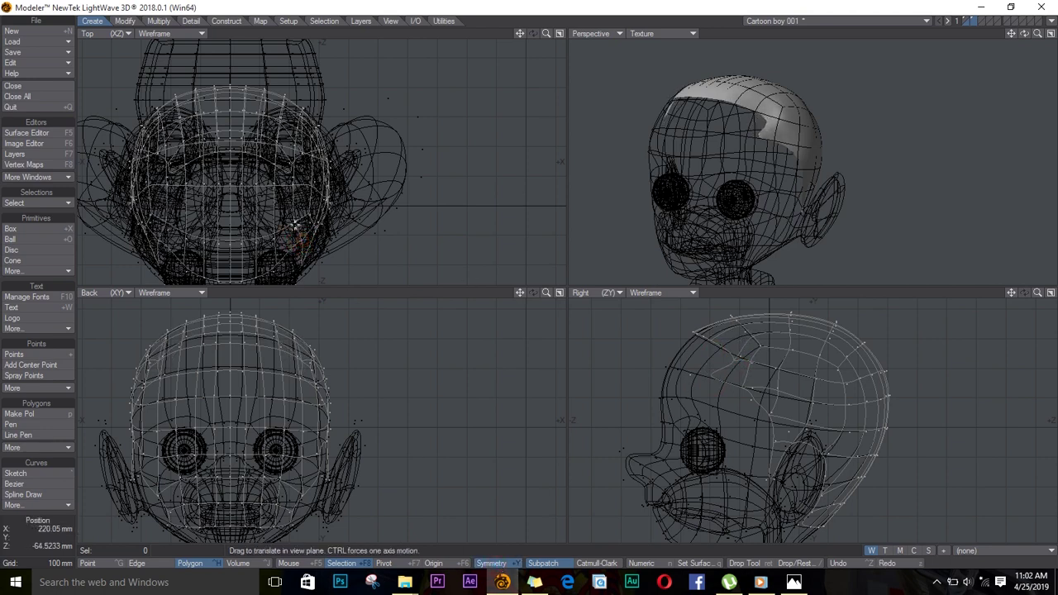
mouse_move(295, 225)
left_mouse_down()
mouse_move(316, 244)
mouse_move(293, 229)
left_mouse_up()
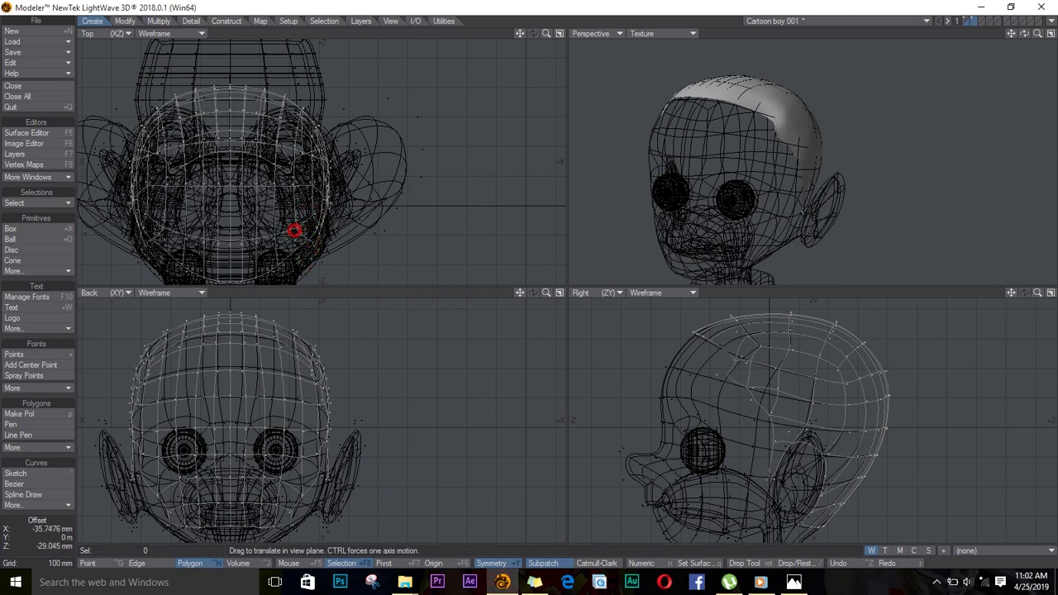
left_click_drag(719, 319, 730, 357)
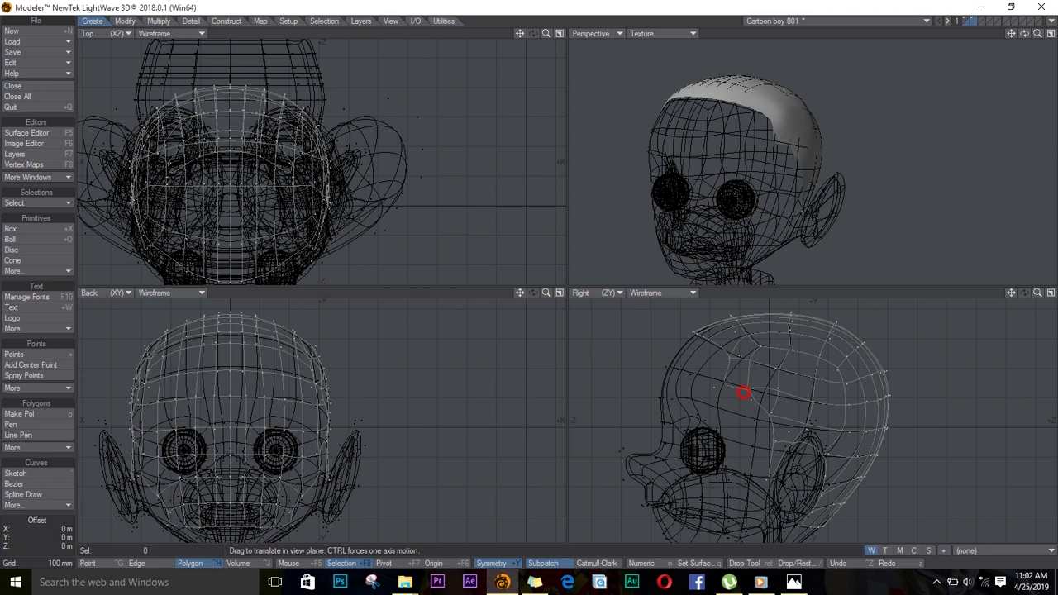
mouse_move(744, 393)
left_mouse_down()
mouse_move(761, 405)
mouse_move(736, 398)
left_mouse_up()
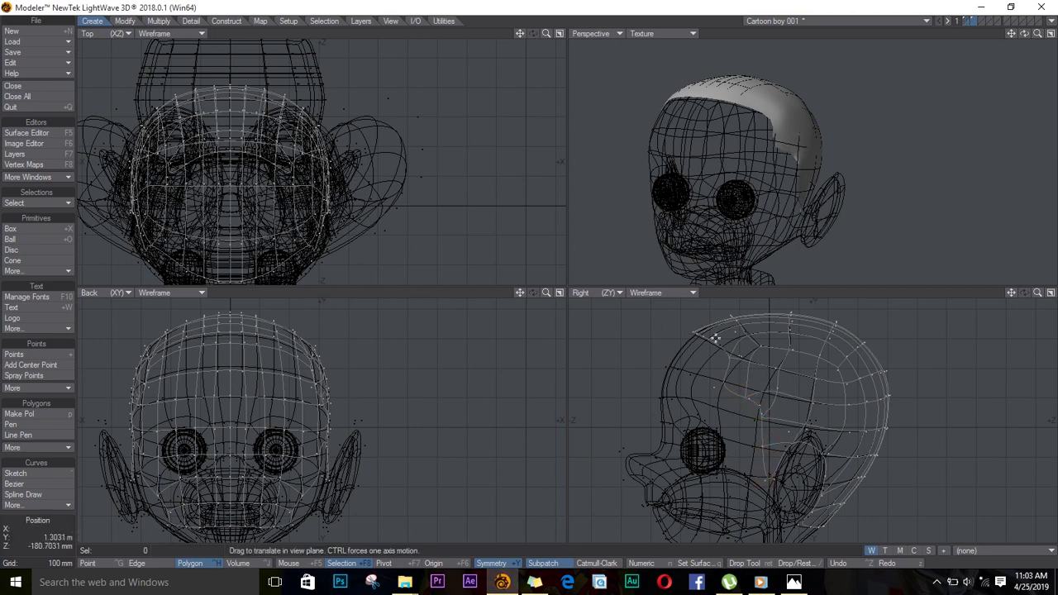
Pull the top hair points forward over the forehead in the Top view.
left_click_drag(715, 339, 684, 334)
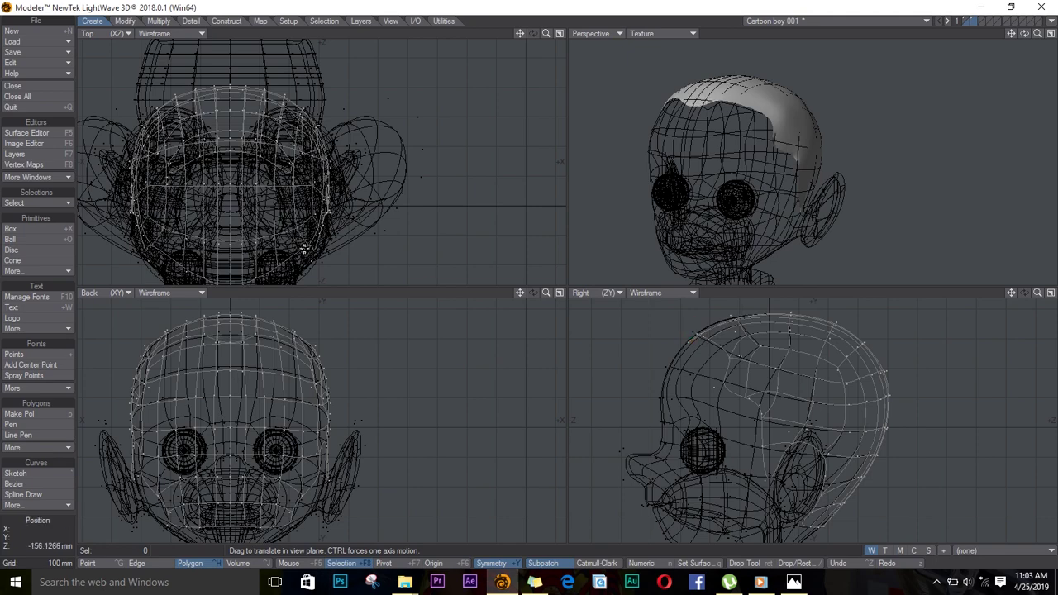
left_click_drag(303, 244, 324, 165)
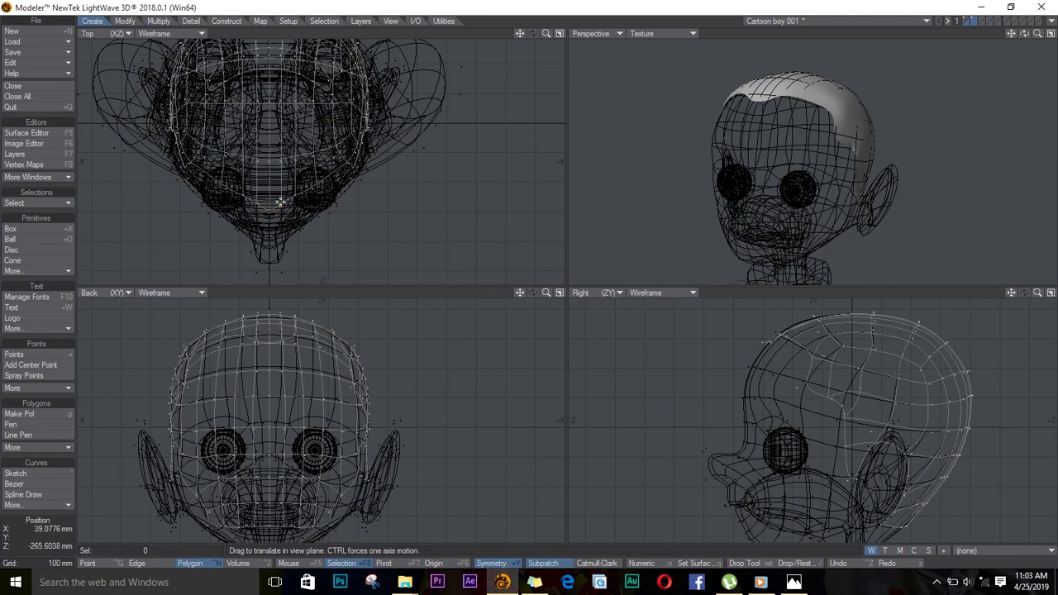
left_click_drag(280, 202, 320, 171)
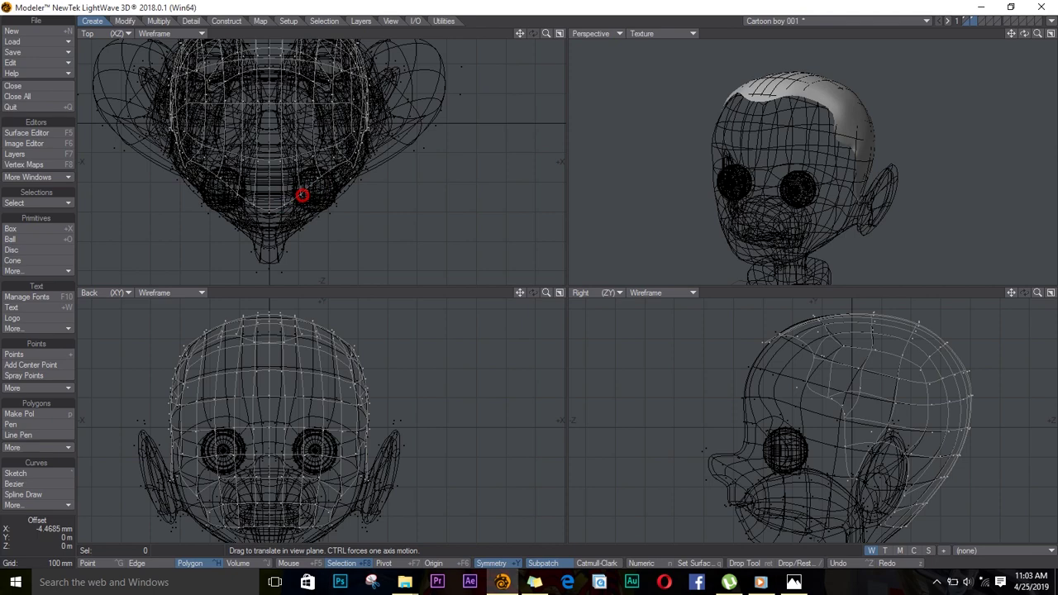
left_click_drag(1024, 33, 823, 10)
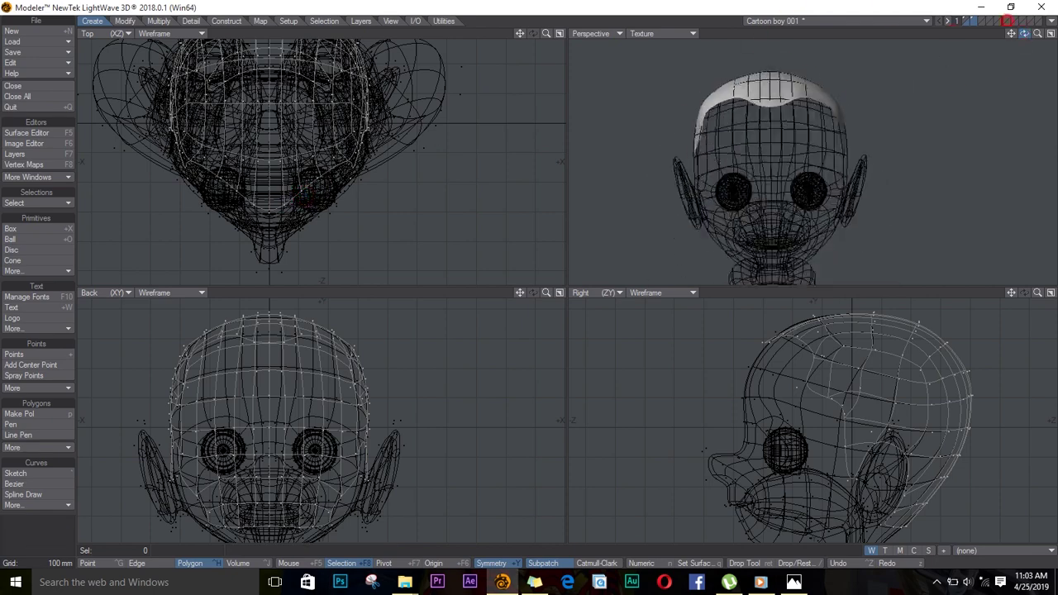
mouse_move(303, 190)
left_mouse_down()
mouse_move(284, 200)
mouse_move(327, 176)
left_mouse_up()
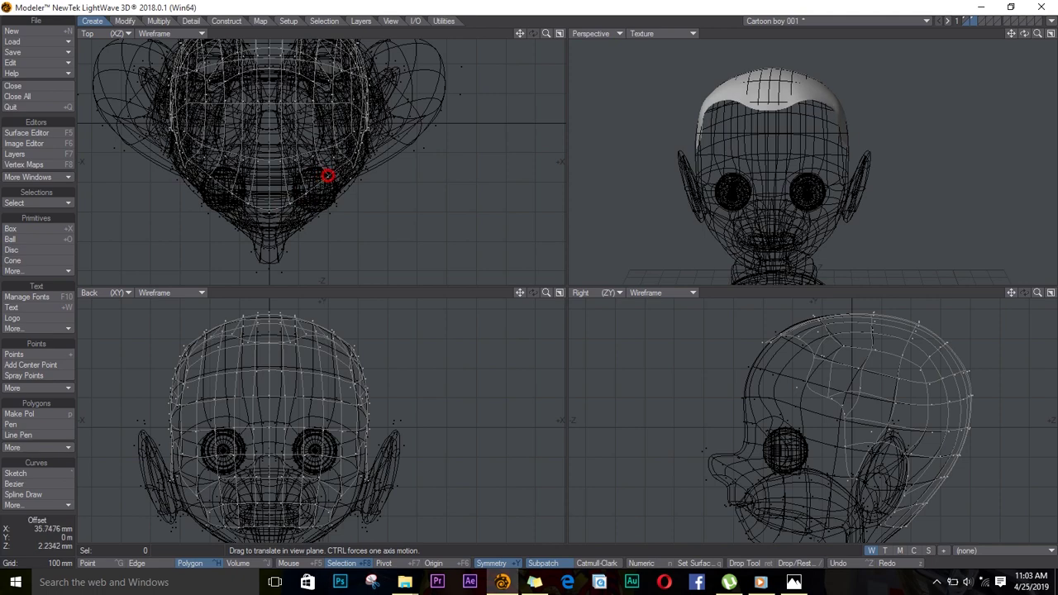
left_click_drag(1025, 33, 811, 314)
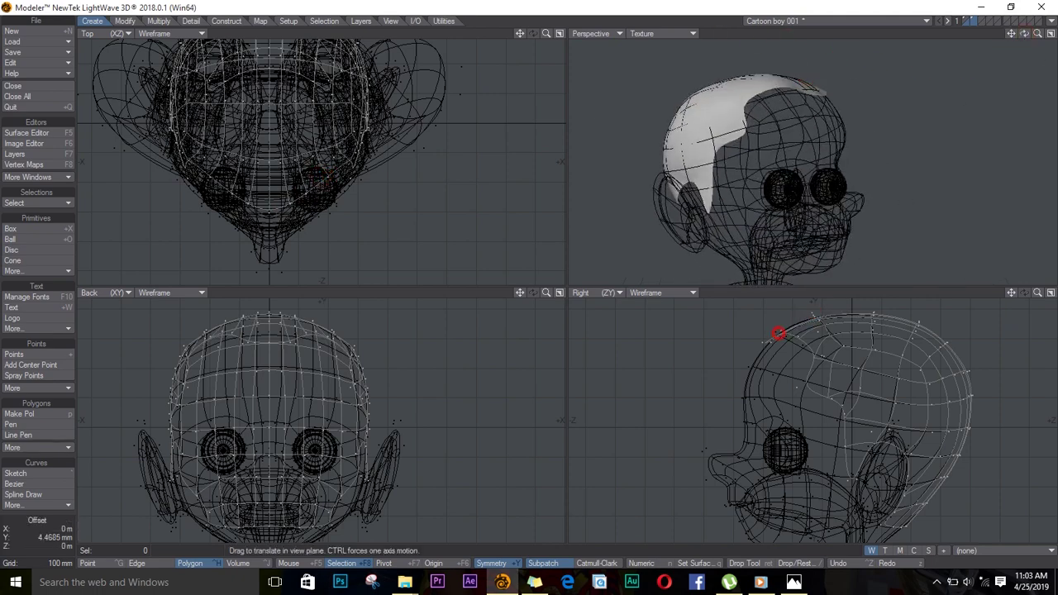
Raise the forehead and back hair points, checking the shape in Perspective.
left_click_drag(770, 345, 772, 341)
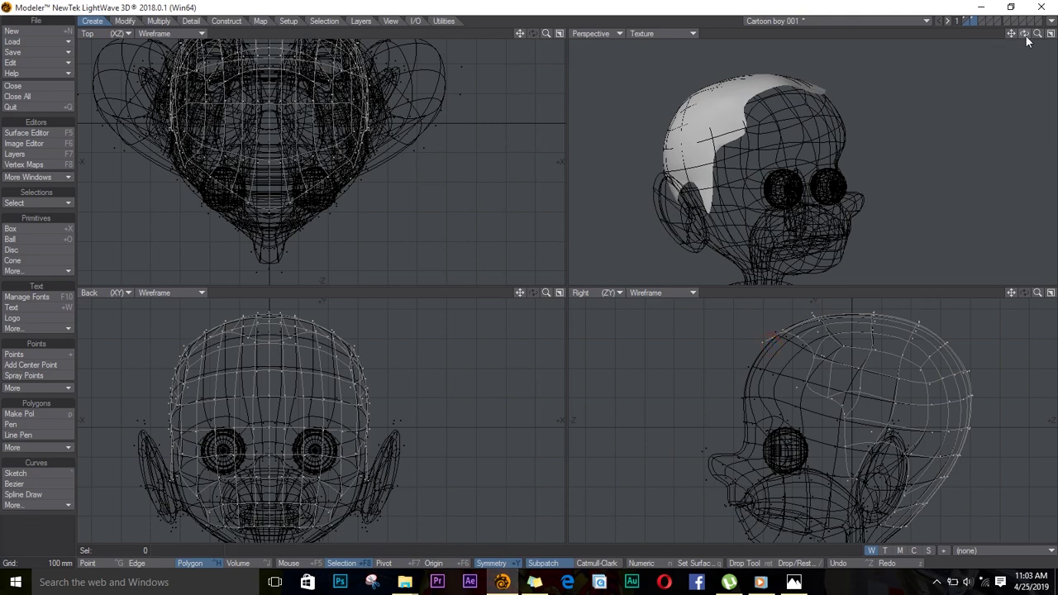
left_click_drag(1025, 33, 301, 201)
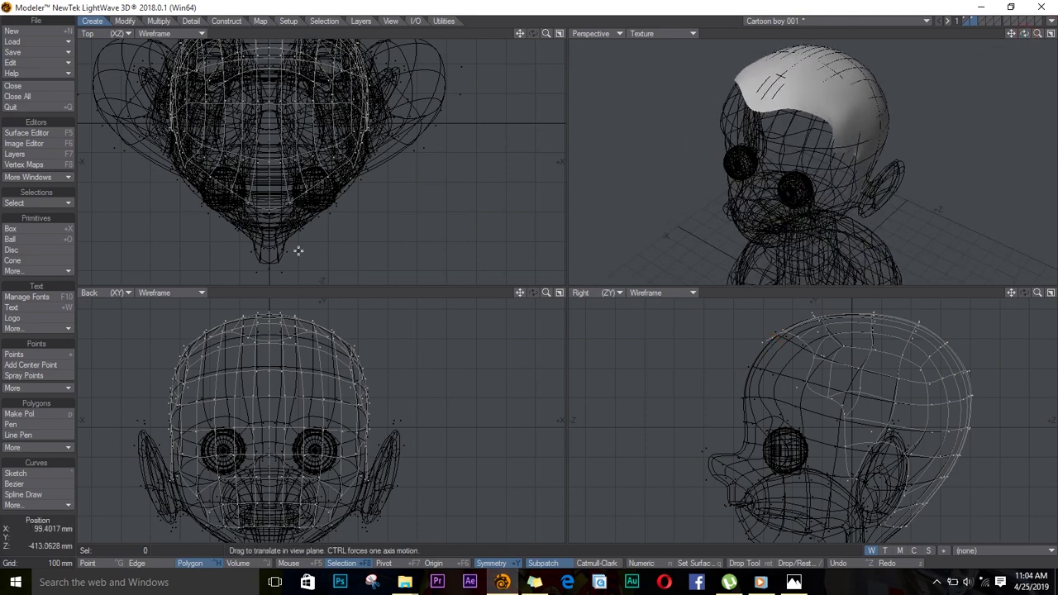
left_click_drag(291, 337, 270, 337)
left_click_drag(1024, 33, 837, 289)
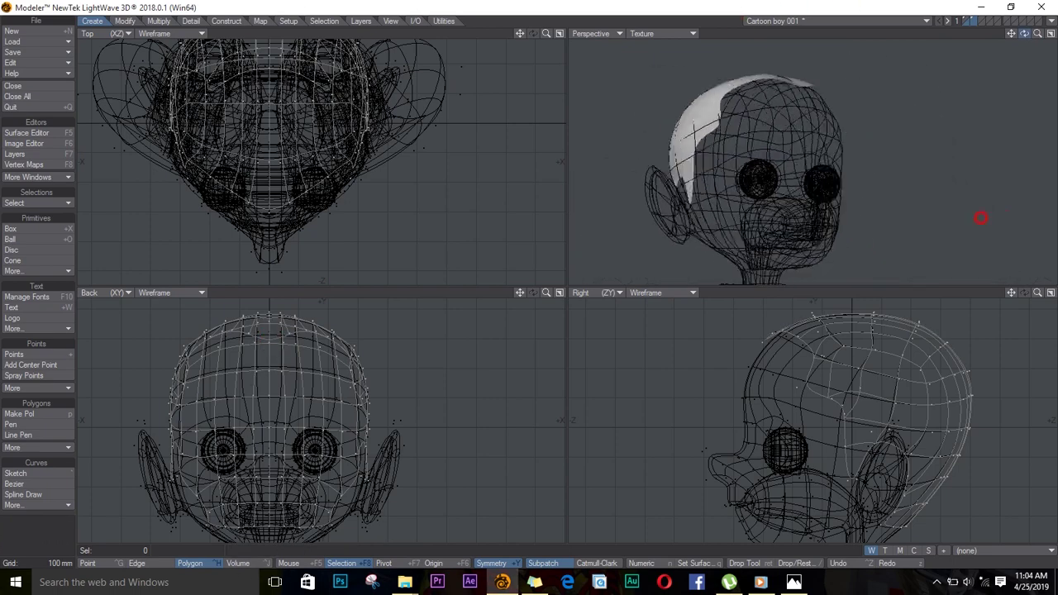
left_click_drag(762, 342, 765, 338)
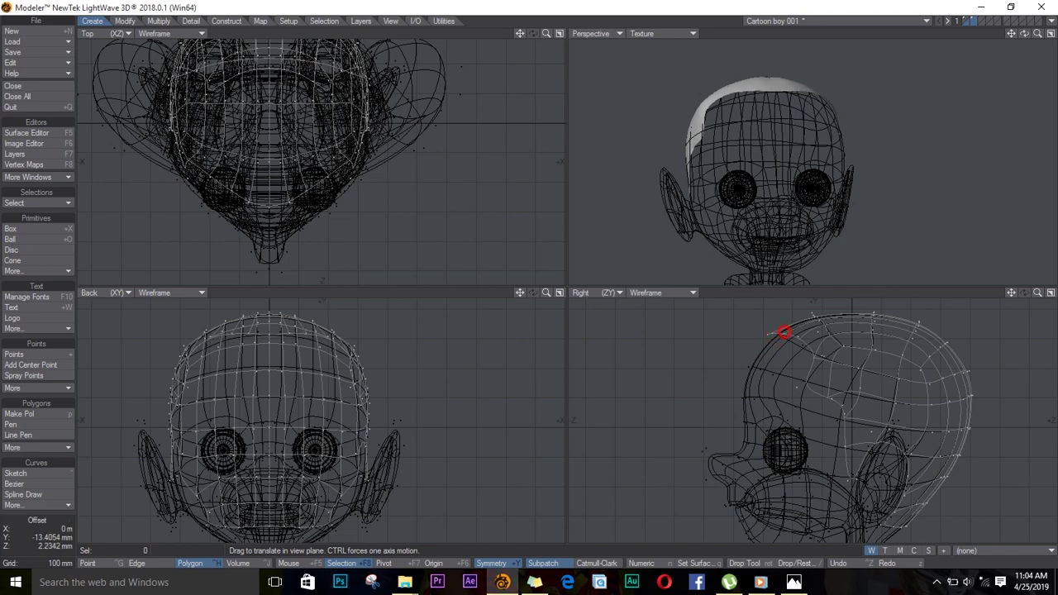
mouse_move(1025, 33)
left_mouse_down()
mouse_move(834, 77)
mouse_move(846, 85)
left_mouse_up()
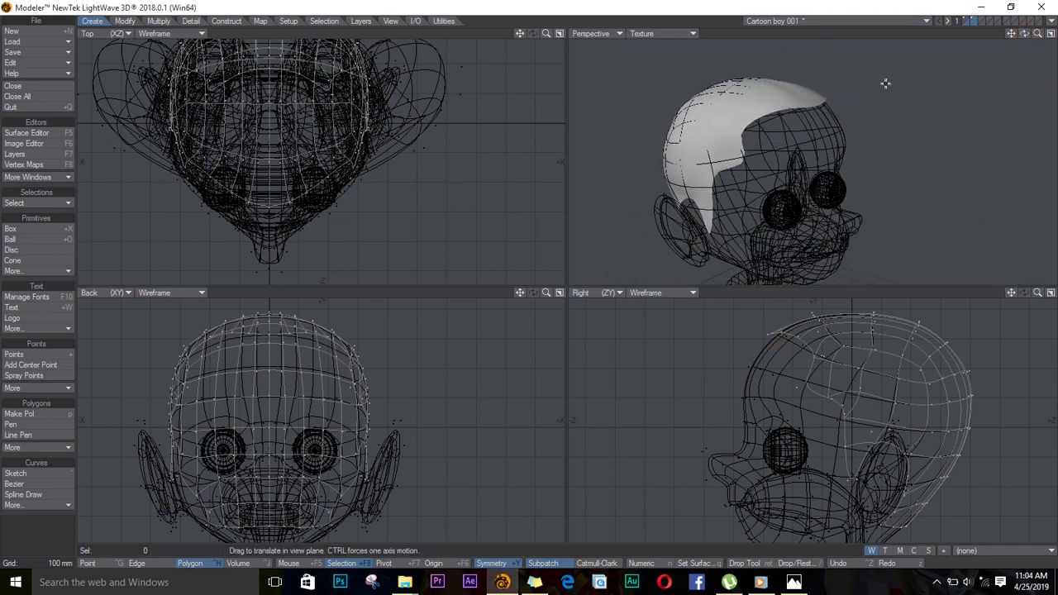
Hide the head and apply Thicken to the hair shell, then clear the selection.
left_click(972, 20)
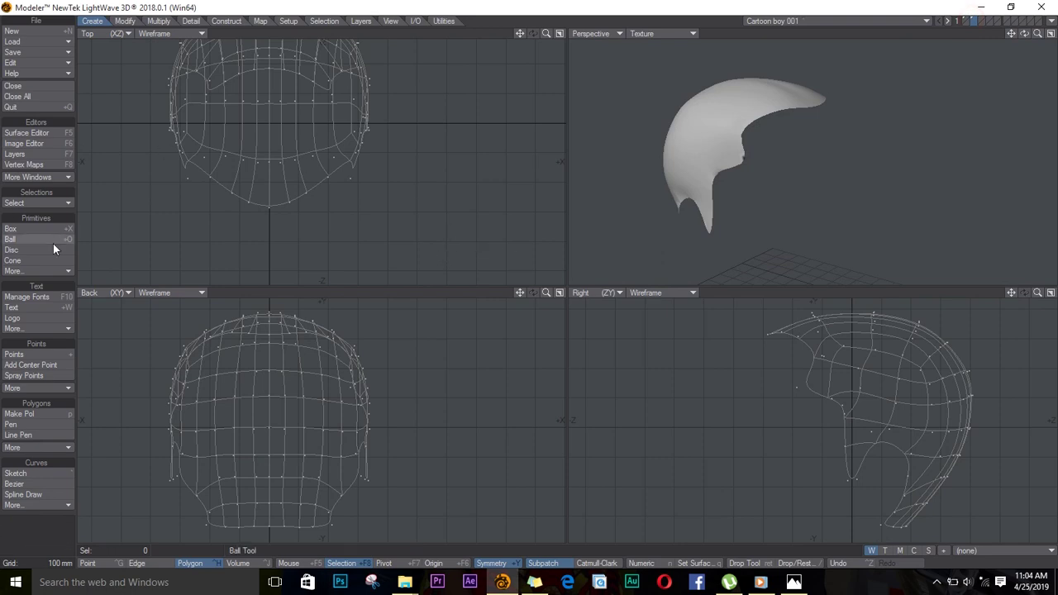
left_click(165, 22)
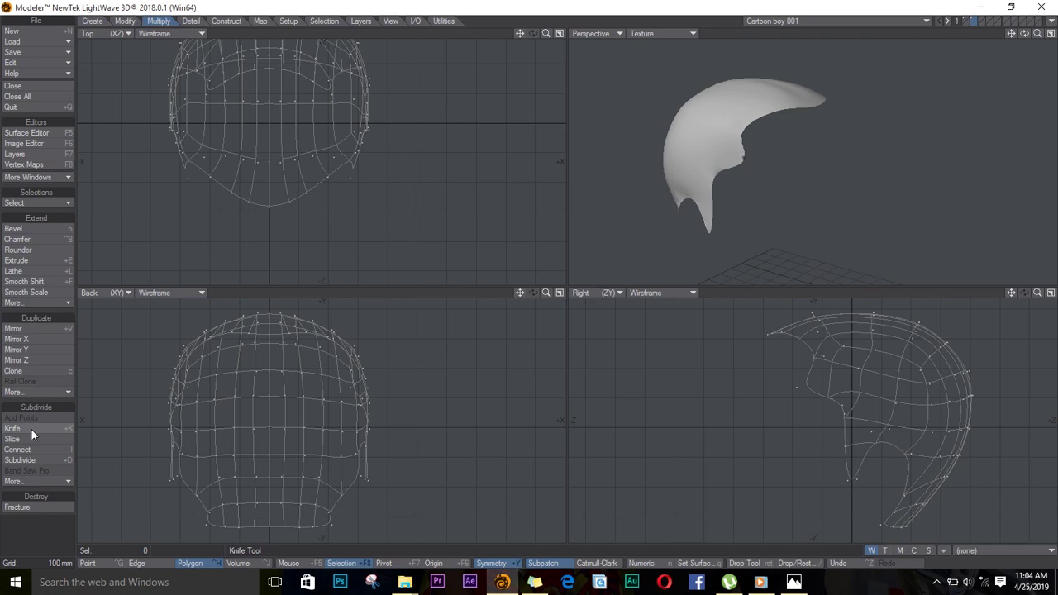
left_click(33, 392)
left_click(52, 302)
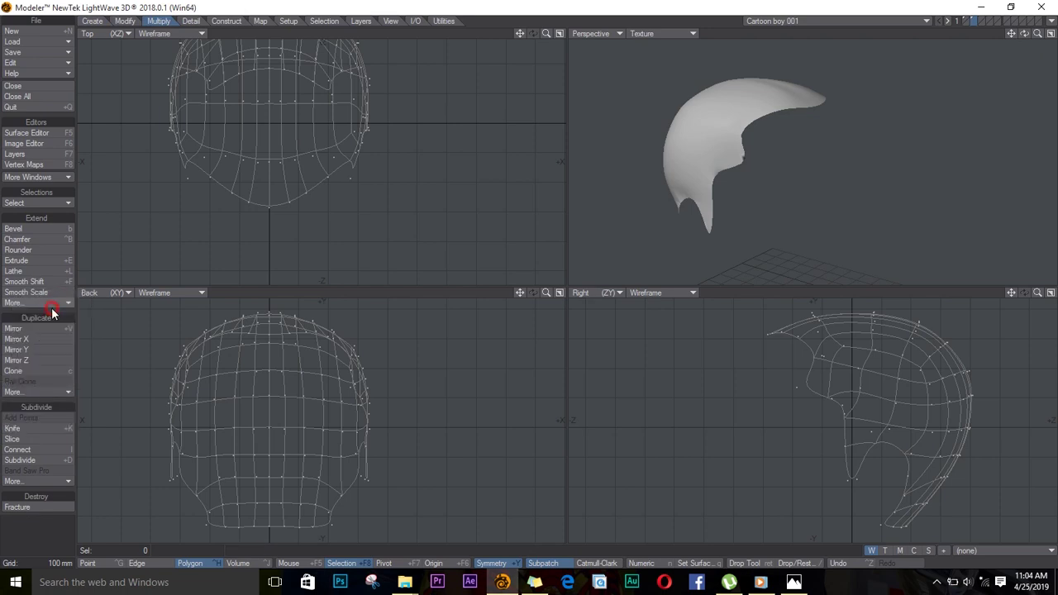
left_click_drag(858, 371, 854, 374)
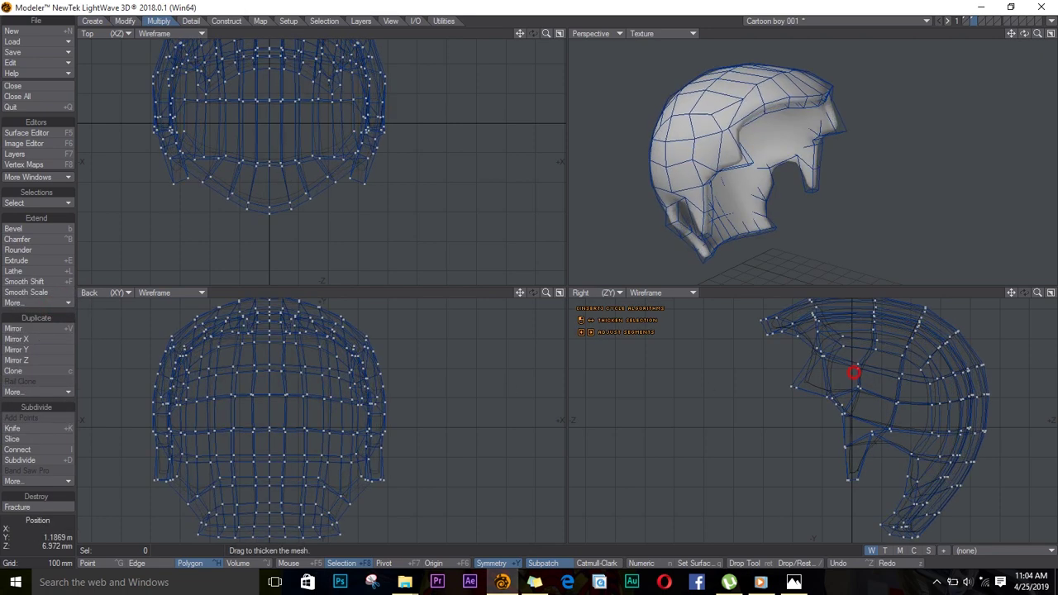
key("space")
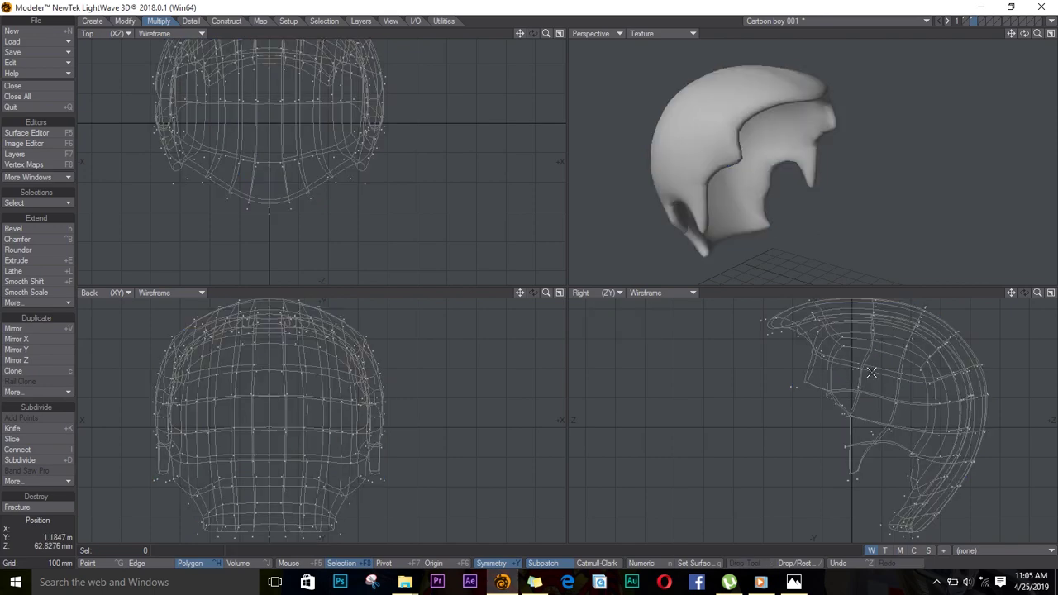
left_click(792, 85)
left_click(867, 71)
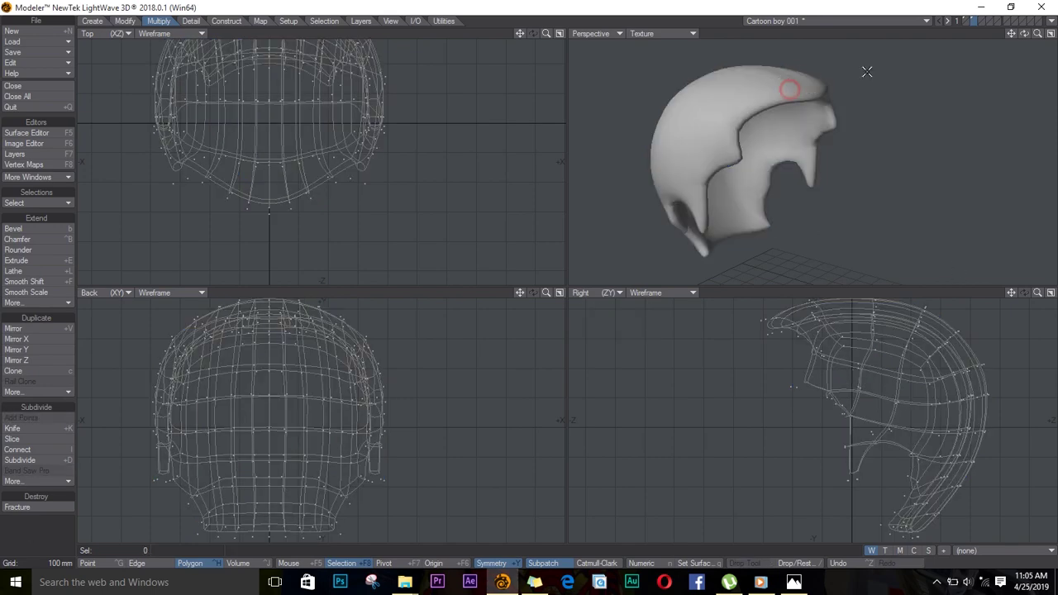
left_click_drag(1024, 33, 1047, 35)
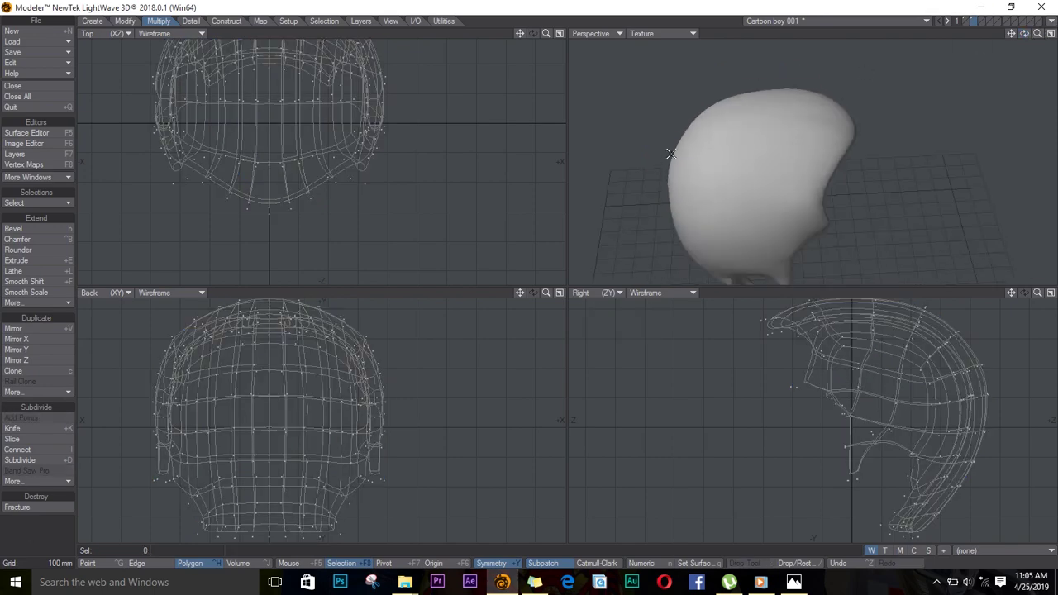
Select the polygons across the top and back of the hair cap.
left_click_drag(670, 153, 701, 137)
key("shift+bracketright")
key("shift+bracketright")
key("shift+bracketright")
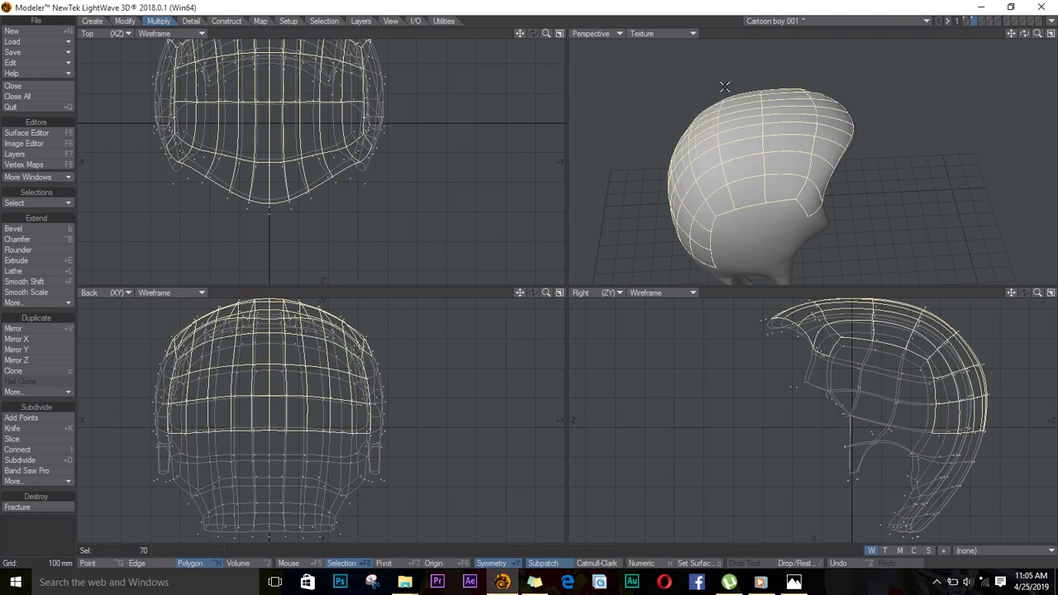
left_click_drag(723, 230, 729, 260)
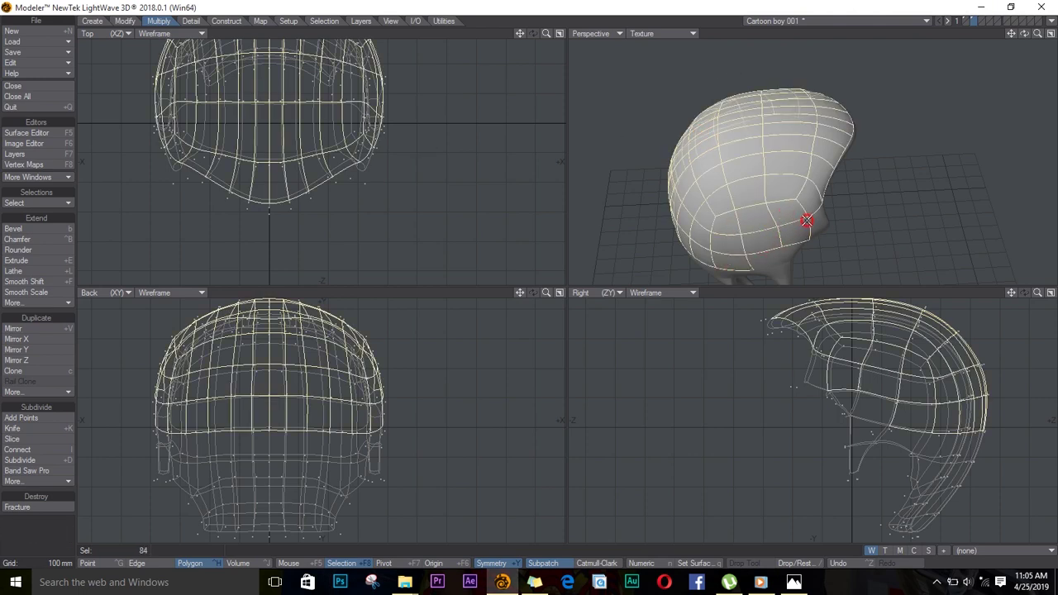
left_click_drag(807, 221, 786, 283)
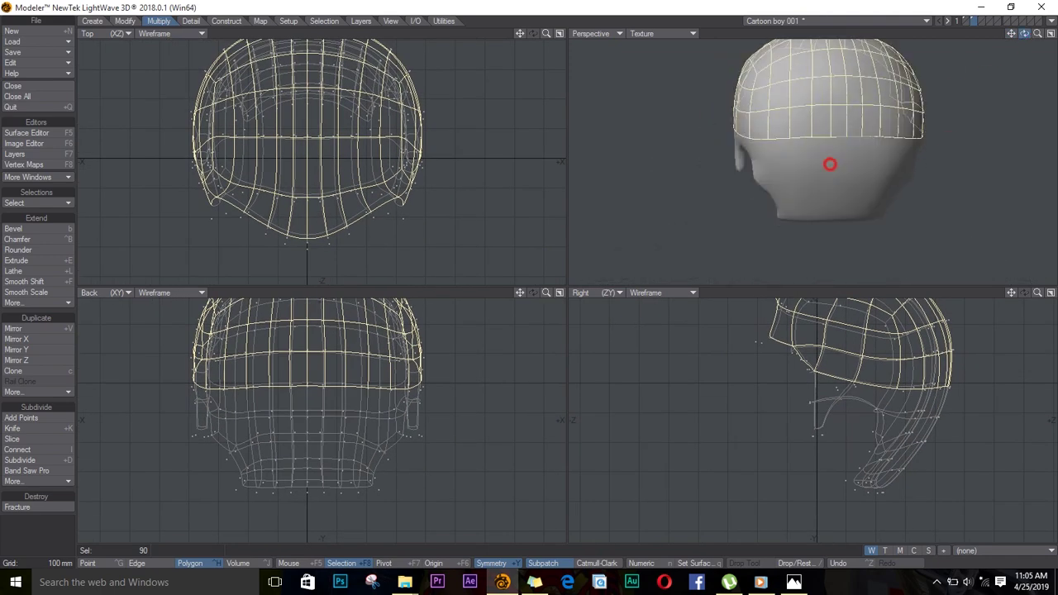
mouse_move(829, 162)
left_mouse_down("alt")
mouse_move(890, 153)
mouse_move(827, 170)
mouse_move(874, 173)
mouse_move(808, 208)
mouse_move(852, 210)
mouse_move(765, 192)
left_mouse_up("alt")
left_click(886, 141)
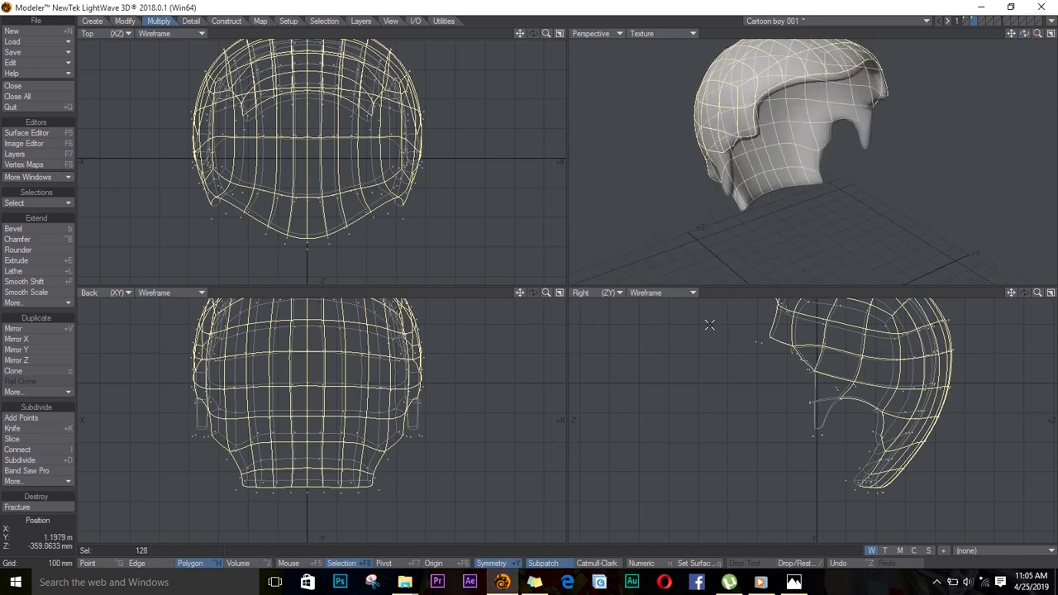
Move the selected hair polygons into place and stretch them to about 85% width.
key("t")
left_click_drag(832, 354, 846, 372)
key("h")
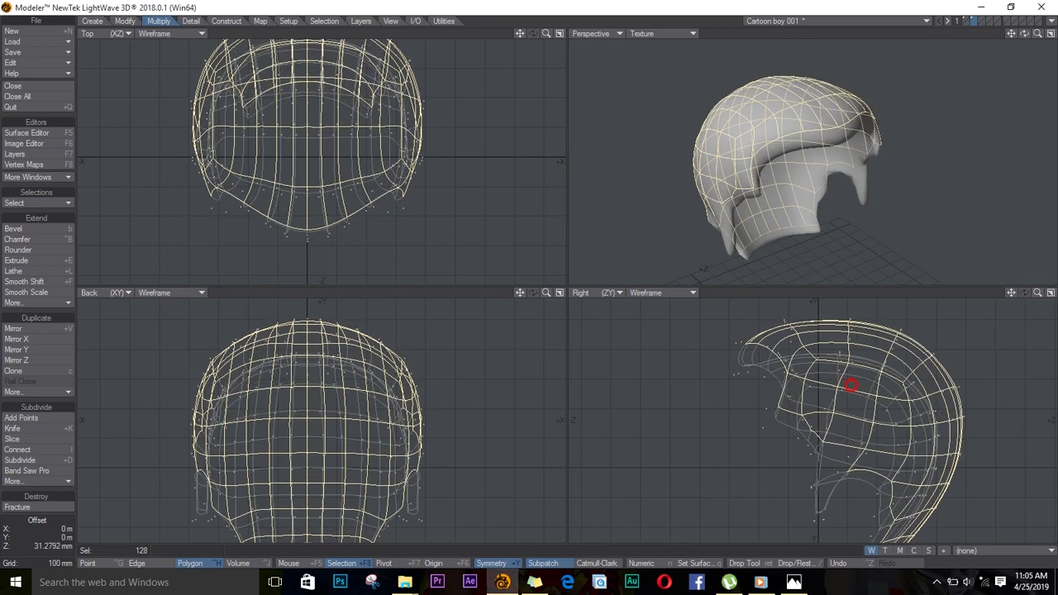
left_click_drag(295, 426, 276, 426)
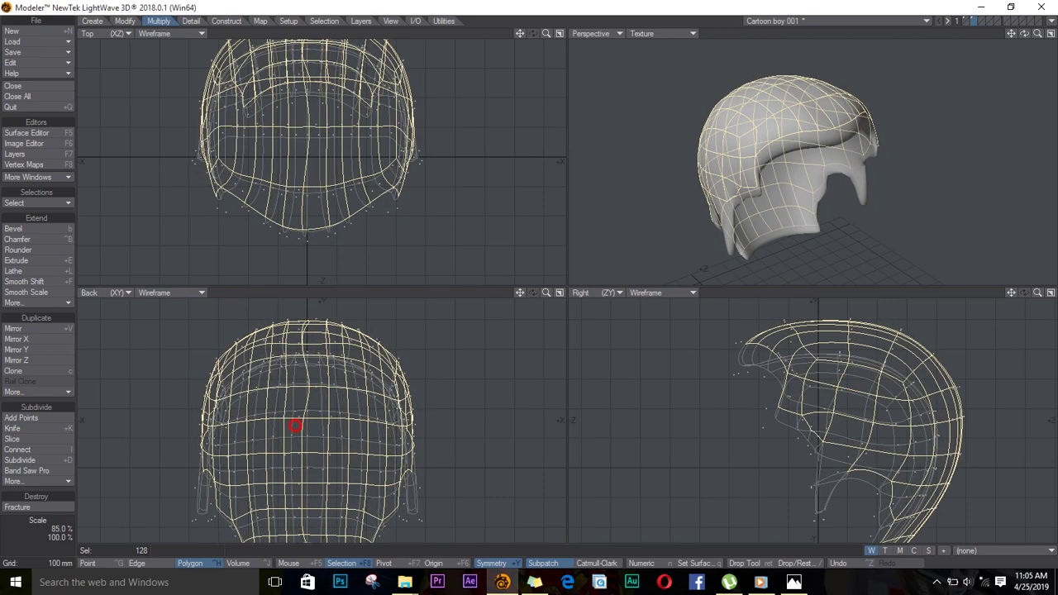
left_click_drag(1024, 33, 929, 327)
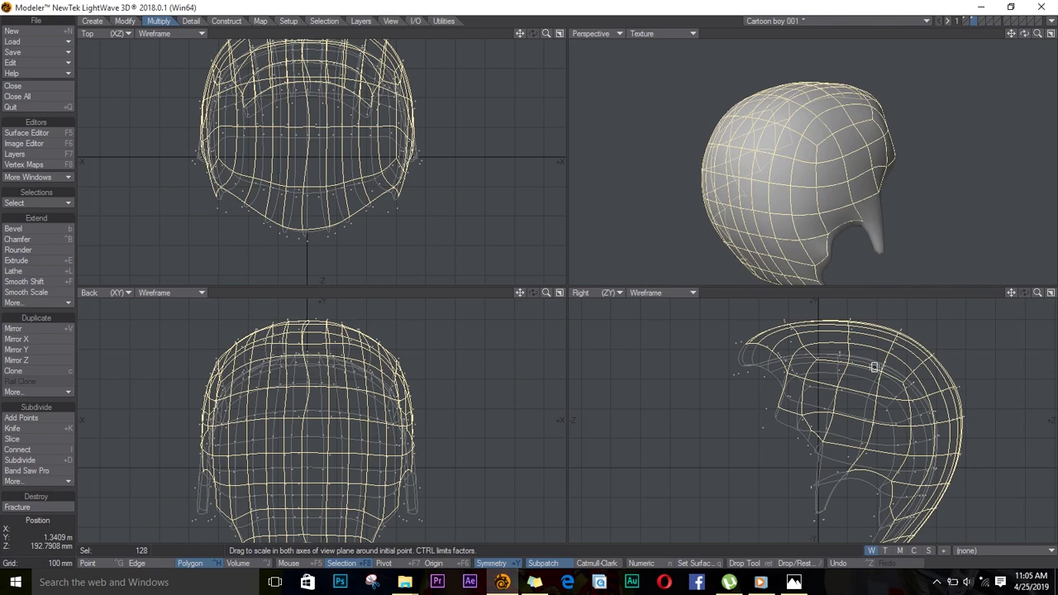
left_click_drag(874, 367, 874, 367)
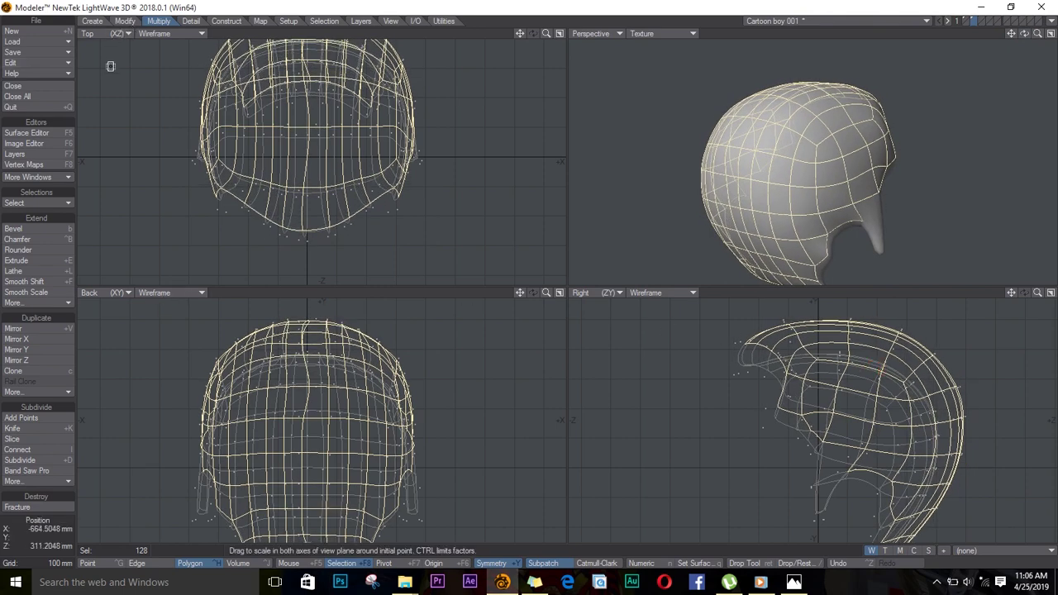
Abandon the Bevel on the selected polygons and clear the selection.
key("b")
left_click_drag(793, 166, 874, 158, "alt")
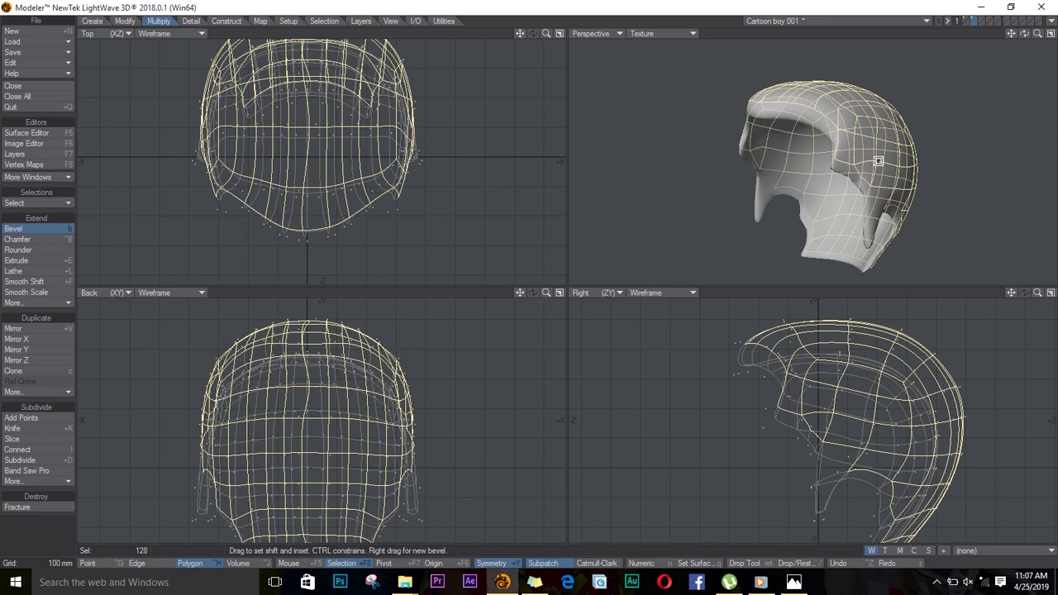
key("space")
key("slash")
Bring the head layers to the foreground and test-move the whole hair mesh, then cancel.
left_click(967, 23)
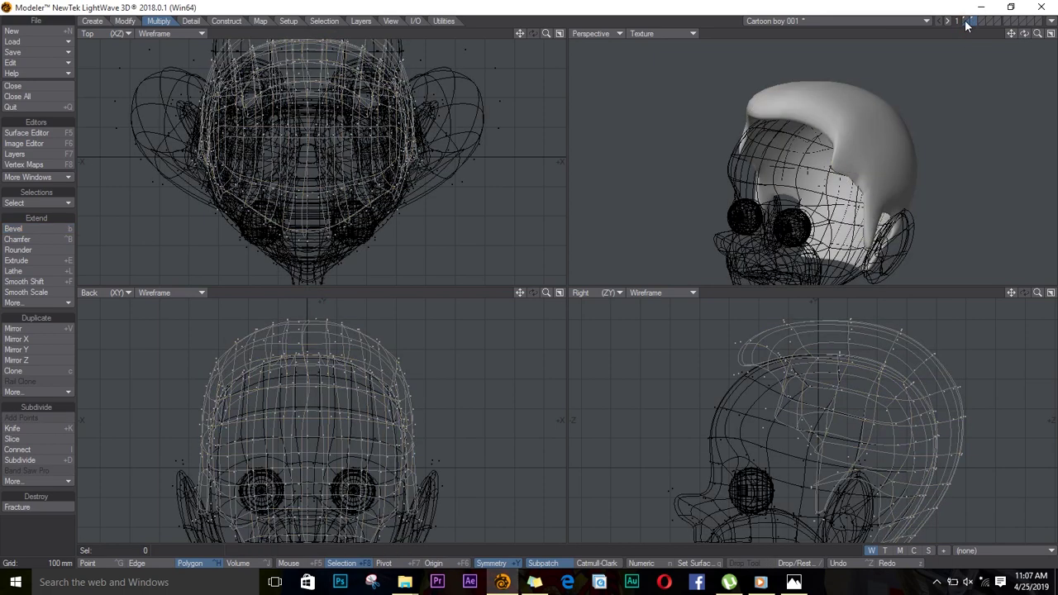
left_click(968, 23, "shift")
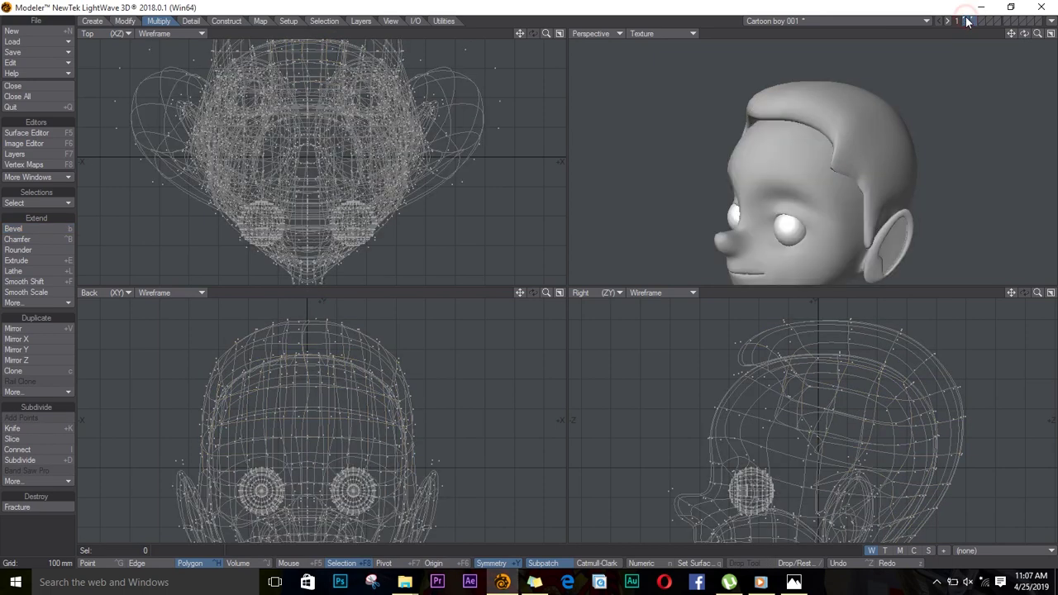
double_click(845, 339)
key("t")
mouse_move(838, 354)
left_mouse_down()
mouse_move(826, 389)
mouse_move(834, 382)
left_mouse_up()
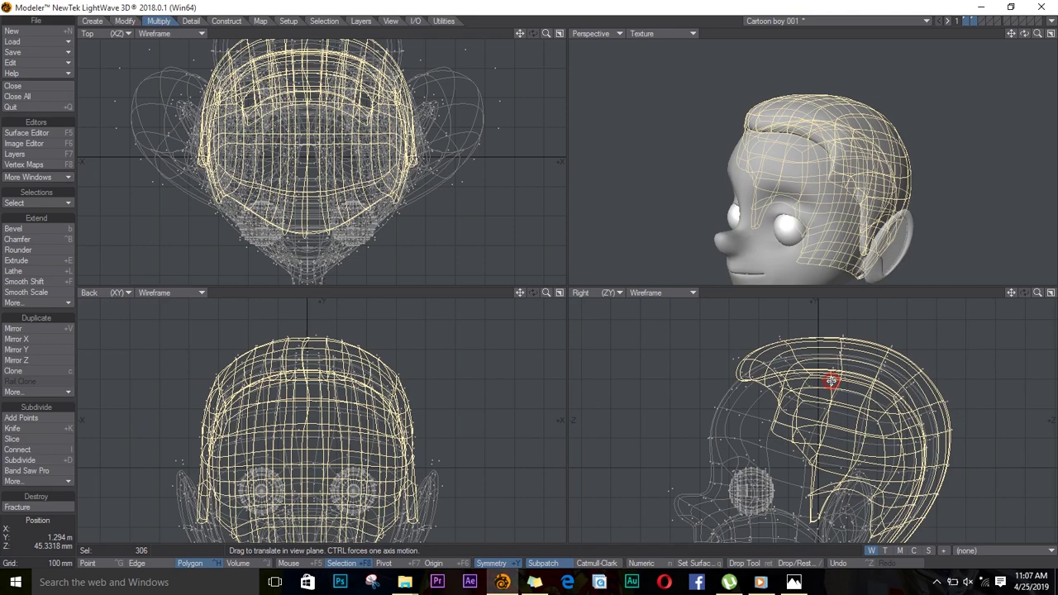
key("space")
key("ctrl+g")
Fit the views to the whole character, then zoom back in centred on the head.
key("a")
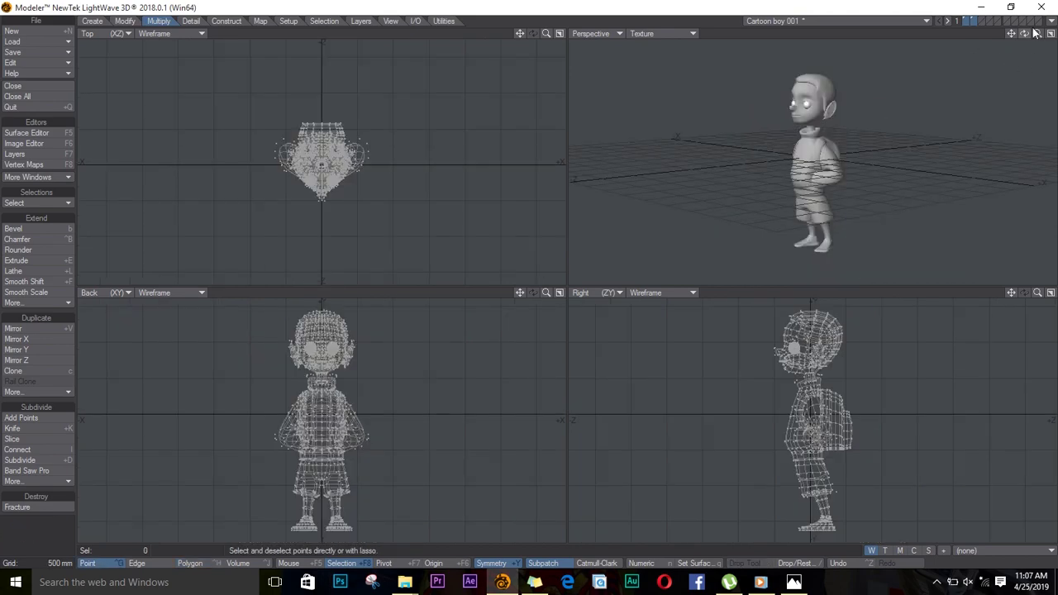
left_click_drag(1025, 33, 920, 35)
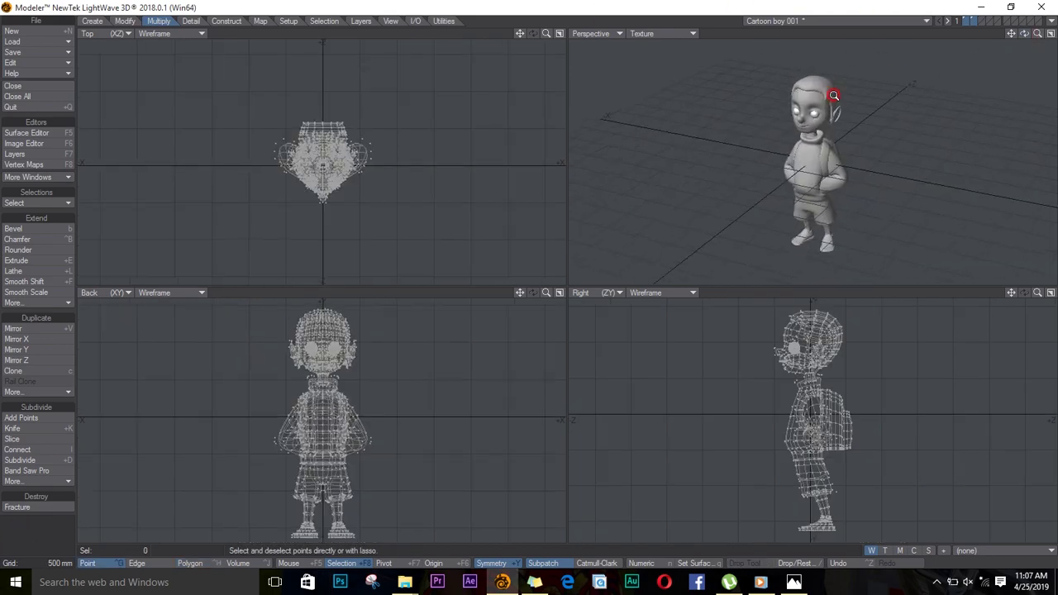
key("period")
key("period")
key("g")
key("ctrl+h")
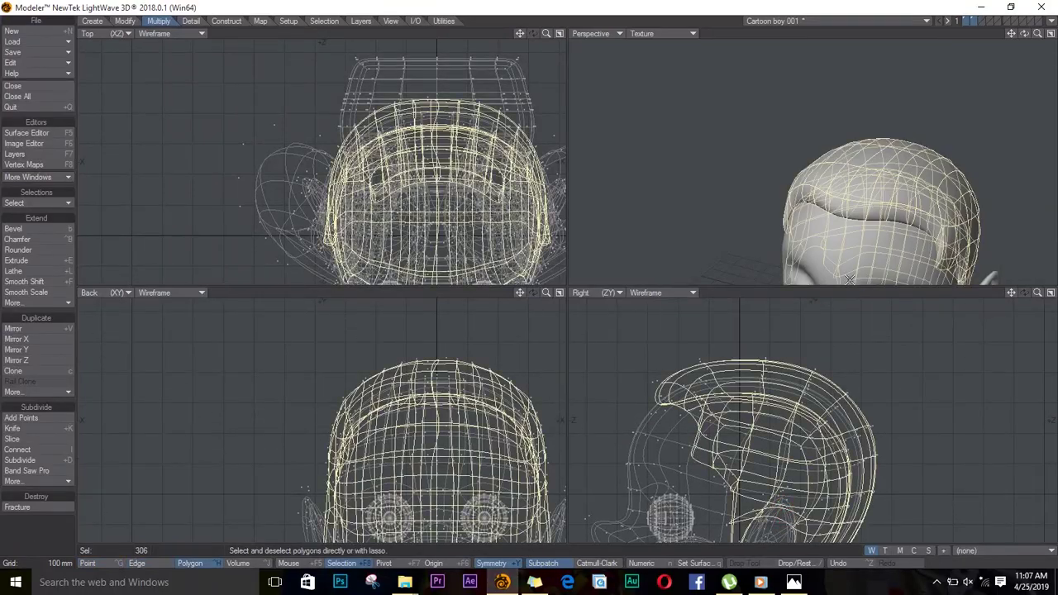
key("t")
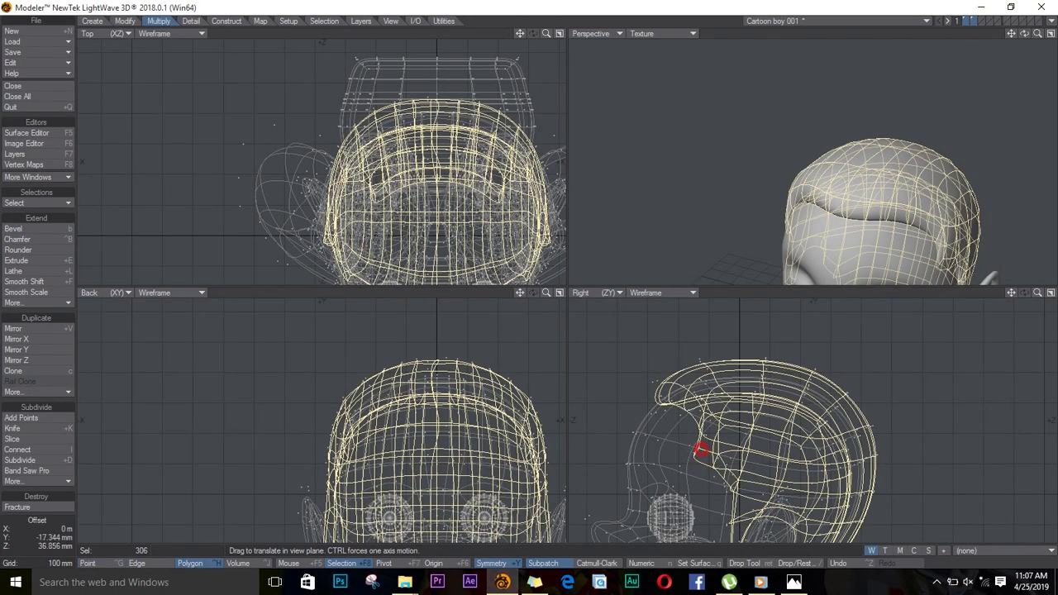
Set the hair layer foreground with the head as background and select a polygon beside the ear.
left_click_drag(1024, 34, 1022, 36)
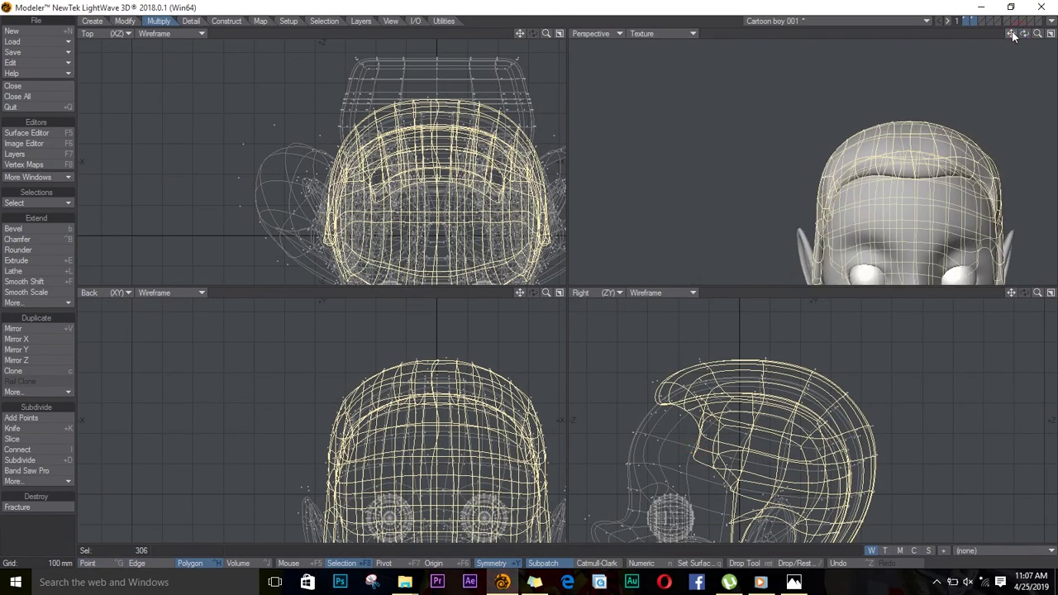
key("g")
key("space")
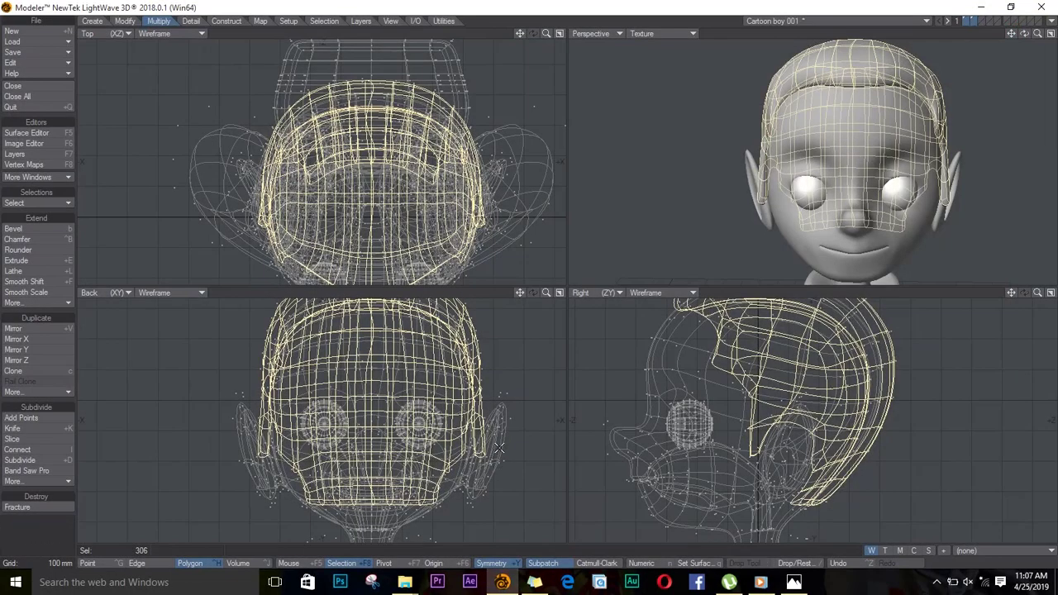
key("slash")
left_click(971, 18)
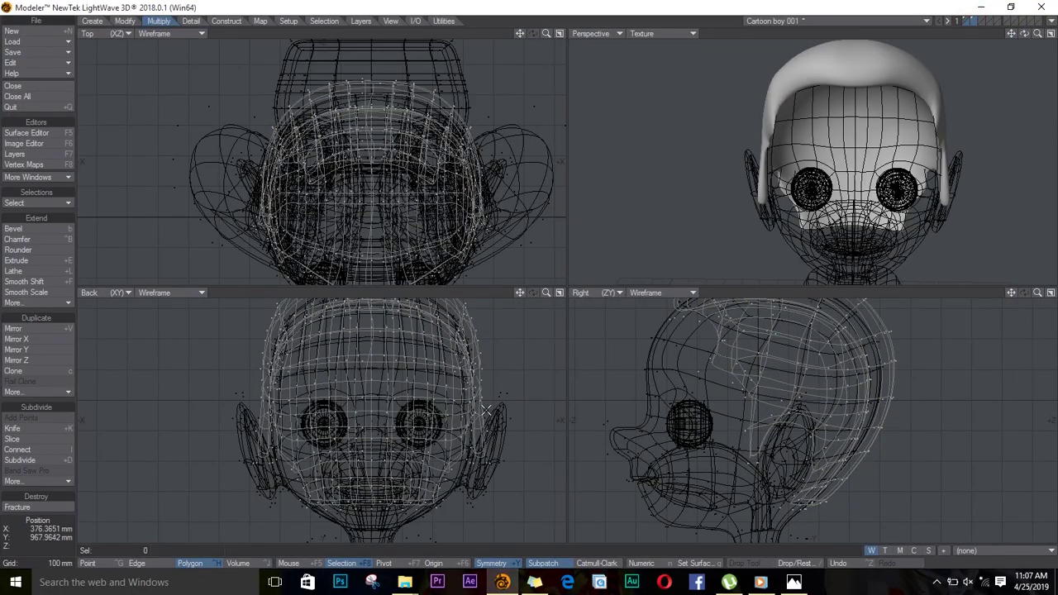
left_click(946, 211)
Move the sideburn strip closer to the face and clear the selection.
left_click_drag(749, 451, 765, 426)
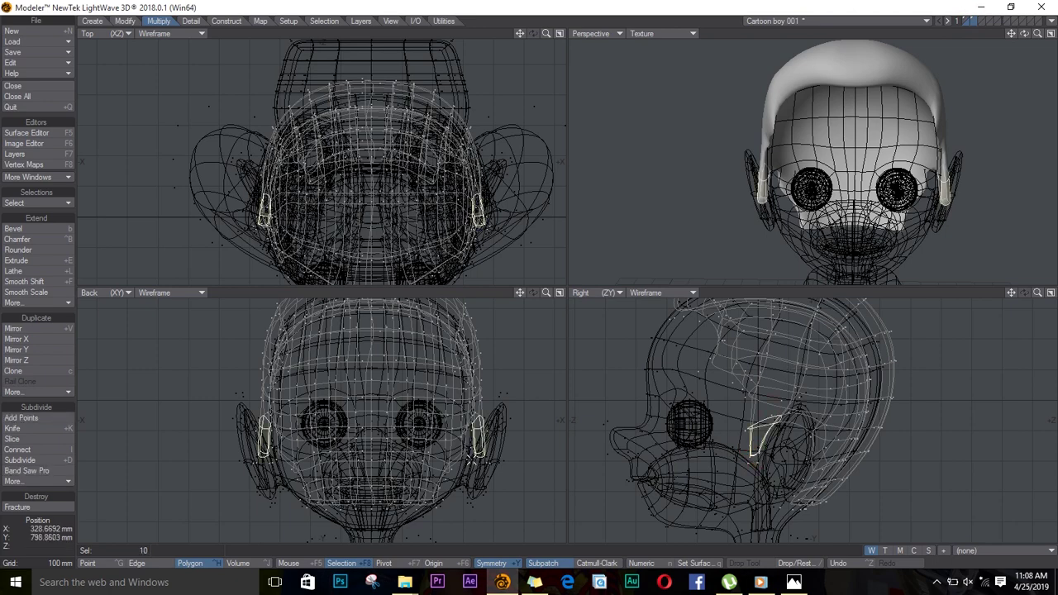
key("y")
left_click_drag(479, 420, 468, 427)
key("t")
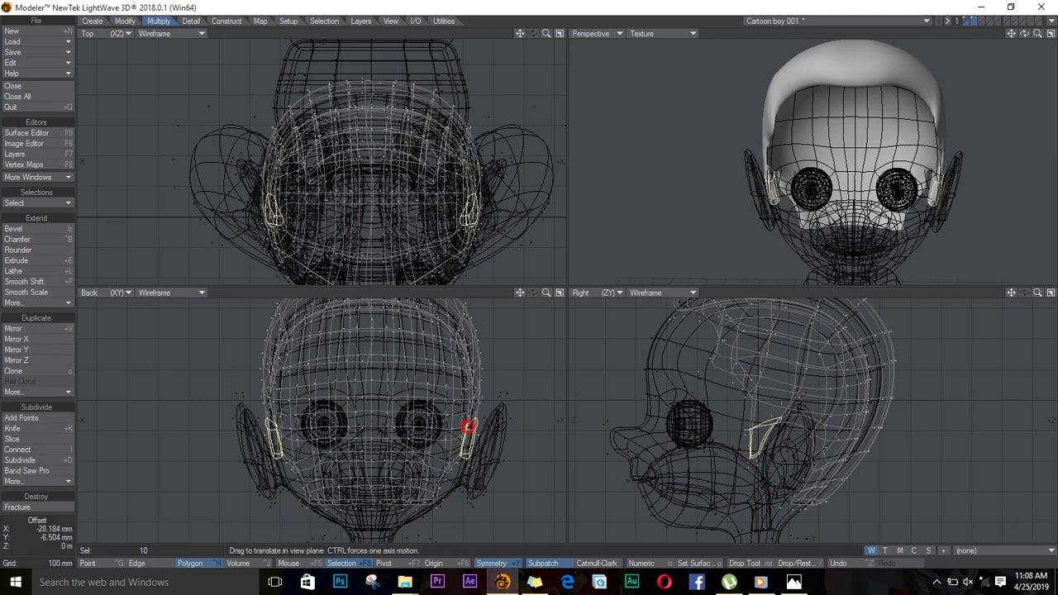
key("space")
key("slash")
On the head layer, select a temple polygon and tilt it with Rotate.
left_click(969, 20)
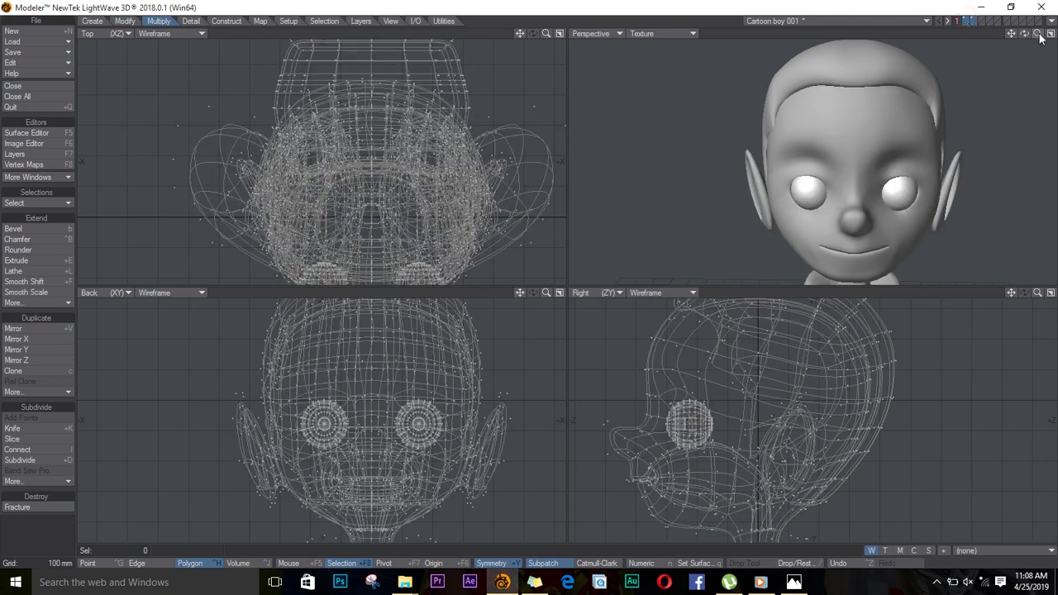
left_click_drag(1025, 33, 795, 134)
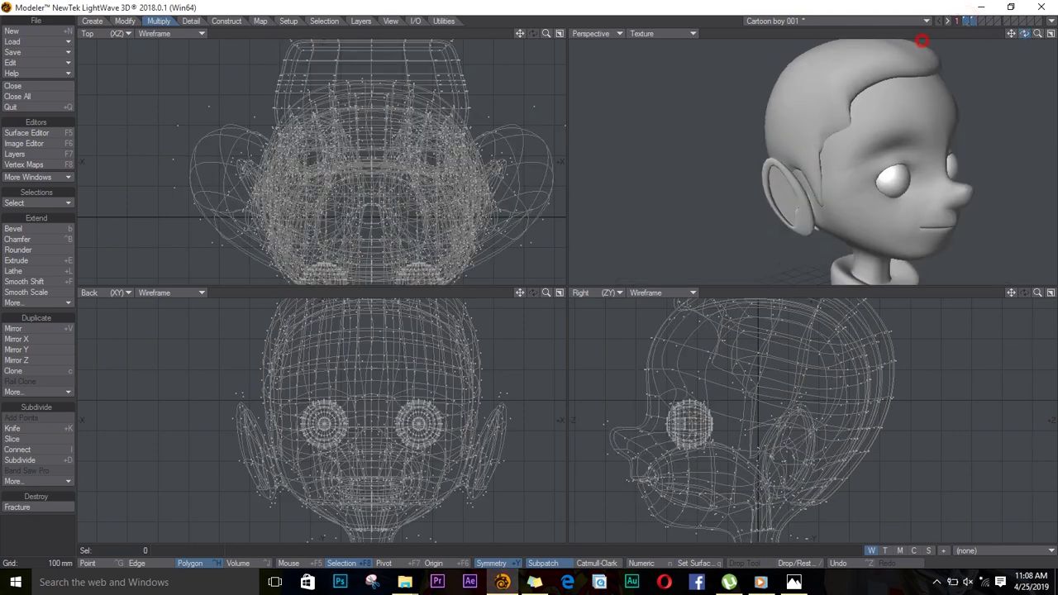
left_click(806, 122)
key("y")
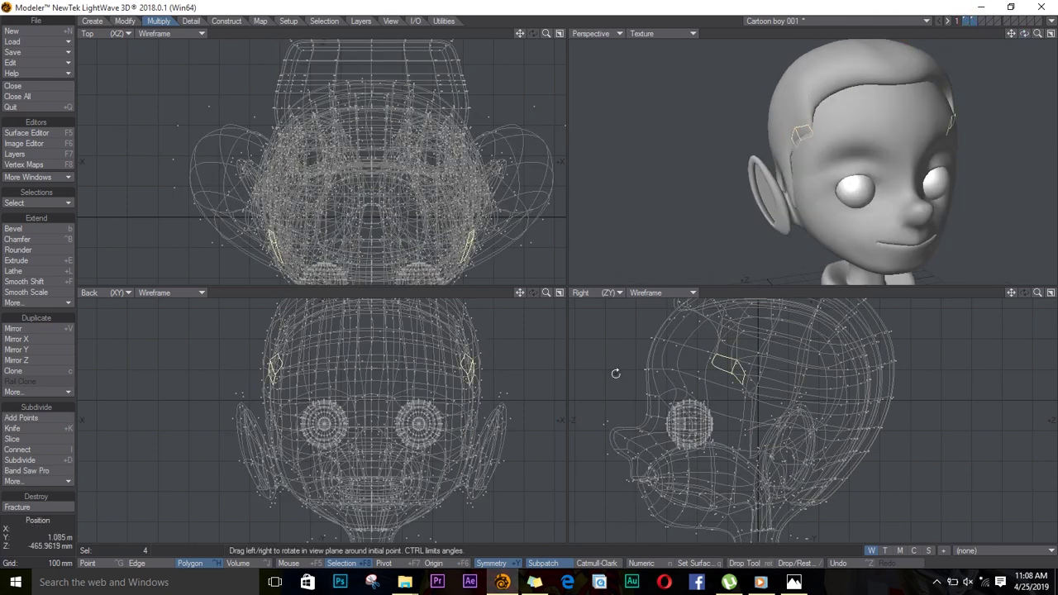
left_click_drag(468, 368, 472, 362)
key("space")
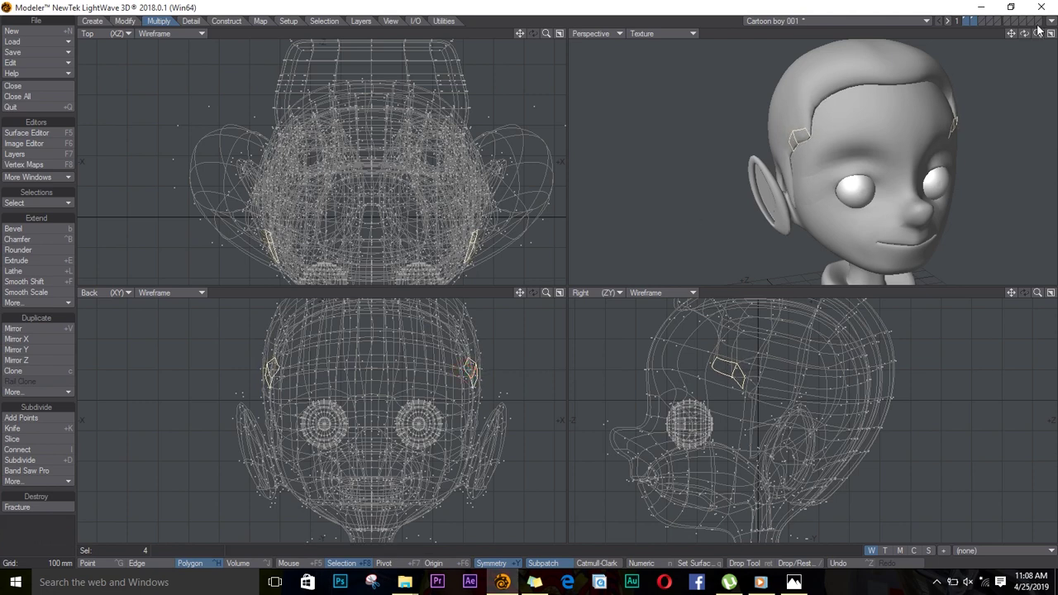
Nudge the temple polygons down into position and deselect them.
left_click_drag(1025, 34, 826, 165)
key("t")
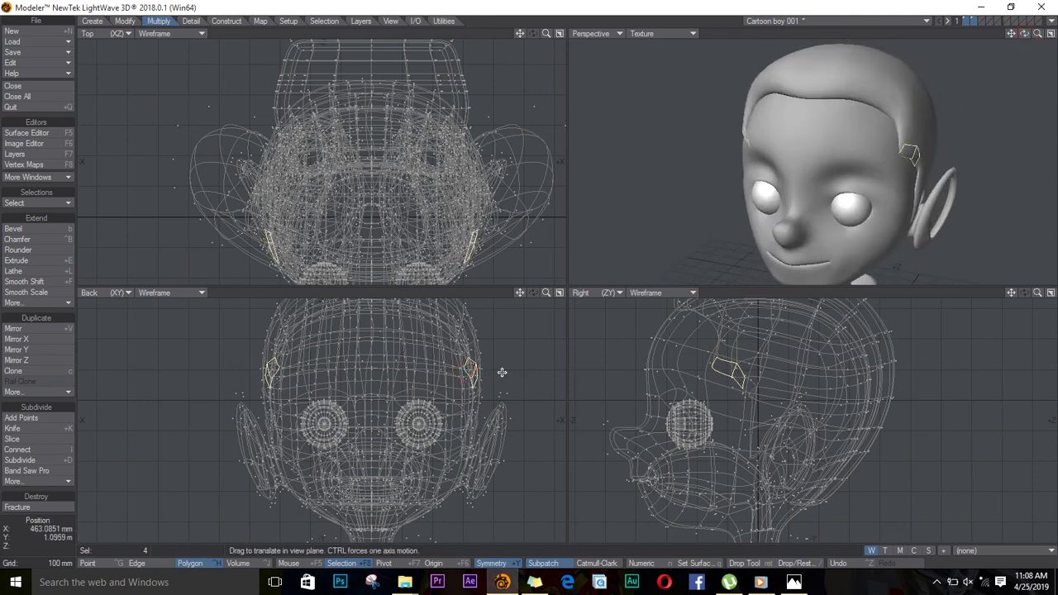
left_click_drag(468, 366, 478, 374)
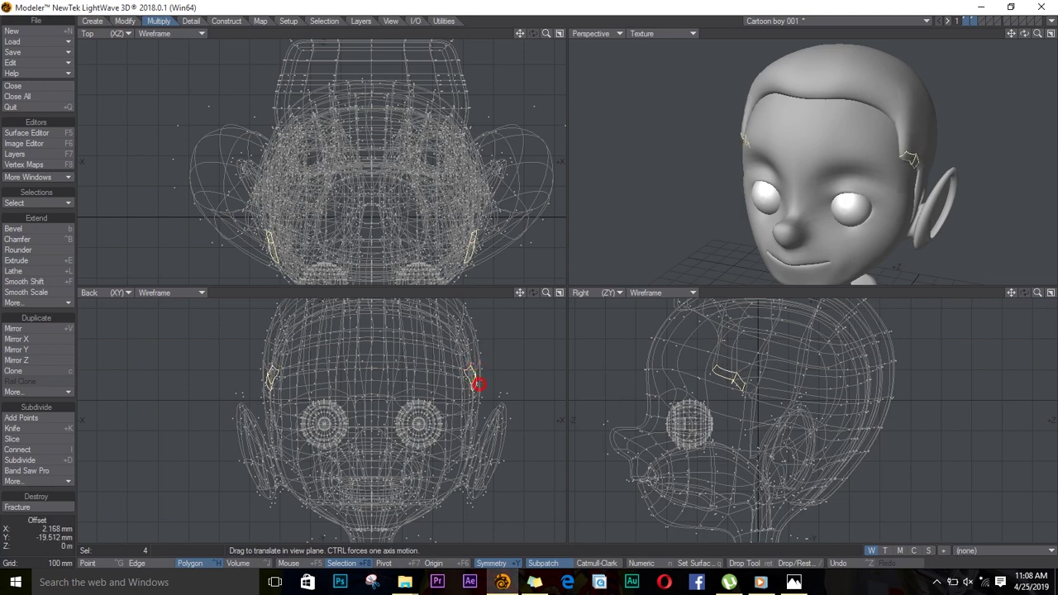
key("space")
key("slash")
Fit the views to the whole character and orbit to see the head from behind.
left_click_drag(1025, 34, 934, 124)
key("a")
scroll(895, 330, "up", 5)
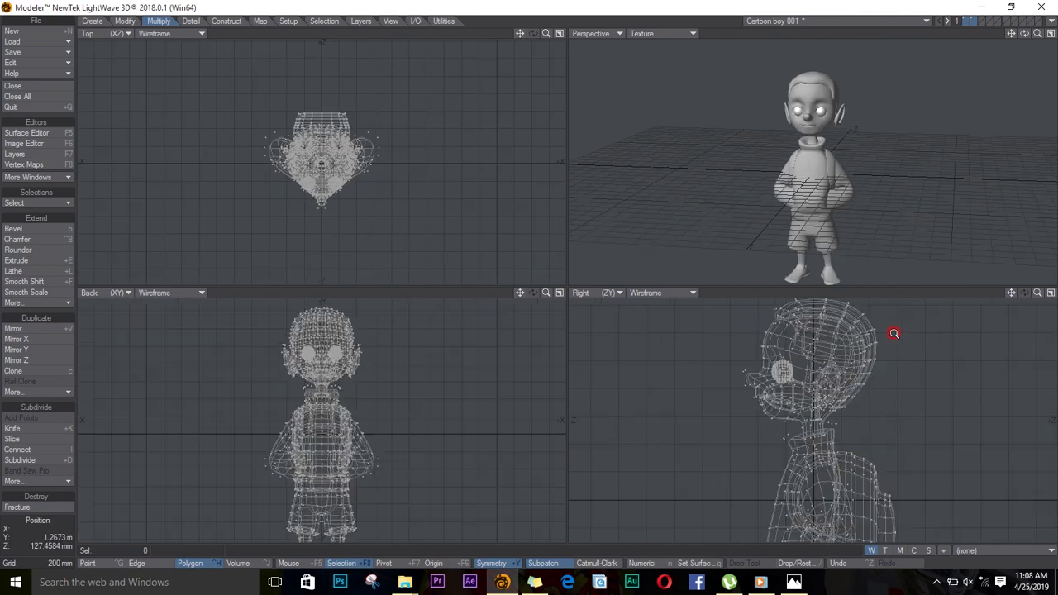
scroll(843, 370, "up", 3)
left_click_drag(1025, 34, 1054, 54)
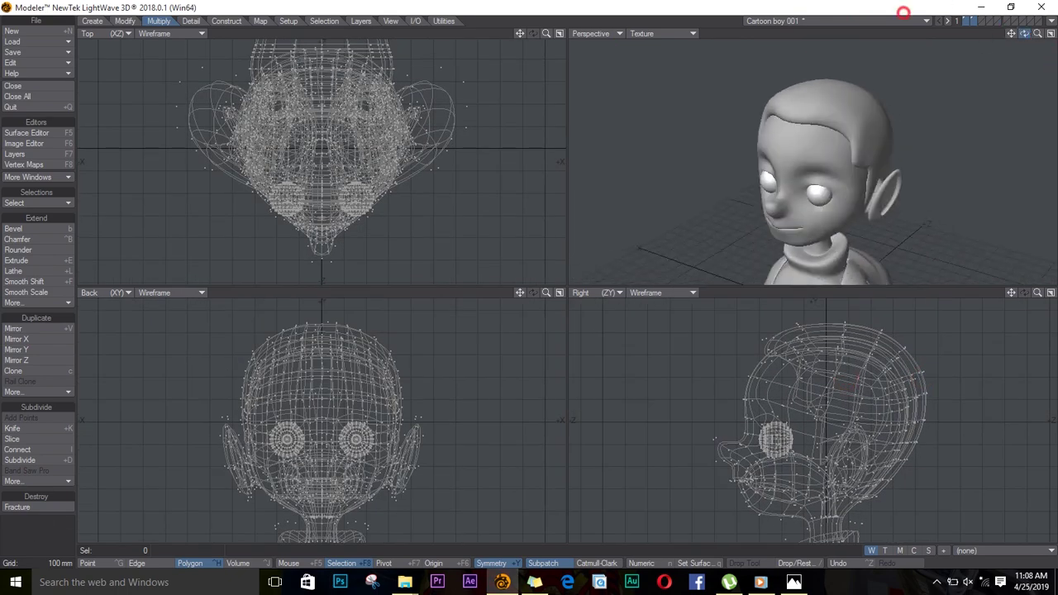
mouse_move(904, 13)
left_mouse_down("alt")
mouse_move(644, 83)
mouse_move(720, 95)
mouse_move(555, 118)
mouse_move(424, 121)
mouse_move(801, 252)
left_mouse_up("alt")
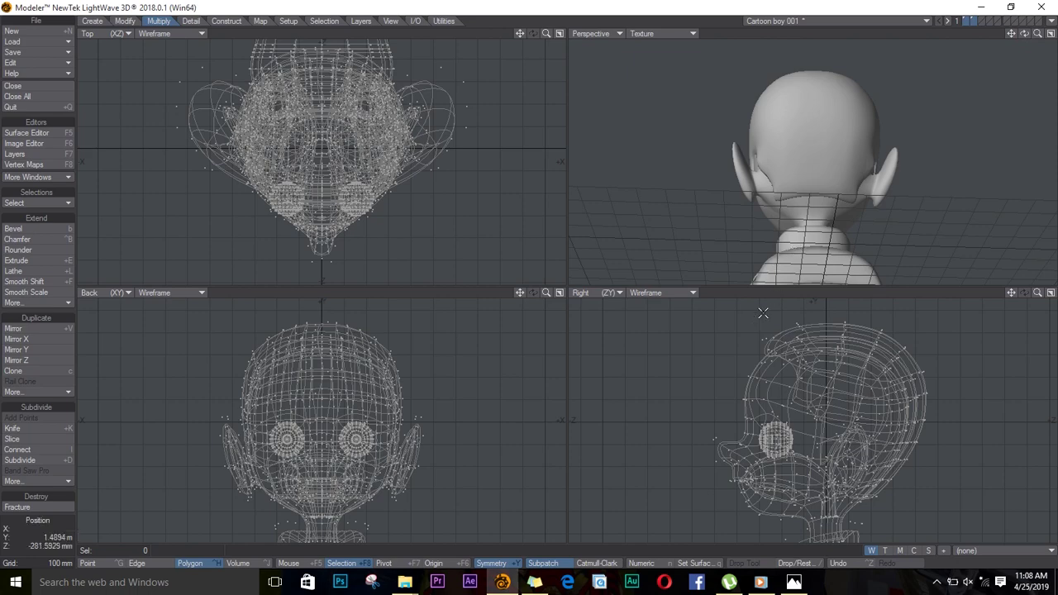
Show only the hair layer and move the six lower-edge polygons downward.
left_click(972, 20)
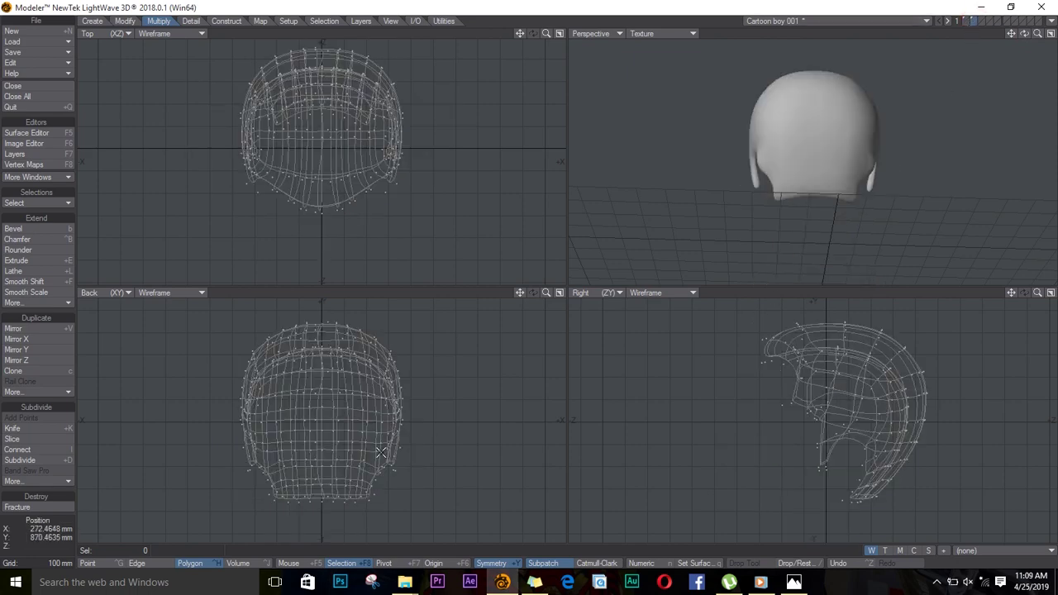
scroll(327, 504, "up", 3)
scroll(393, 410, "up", 1)
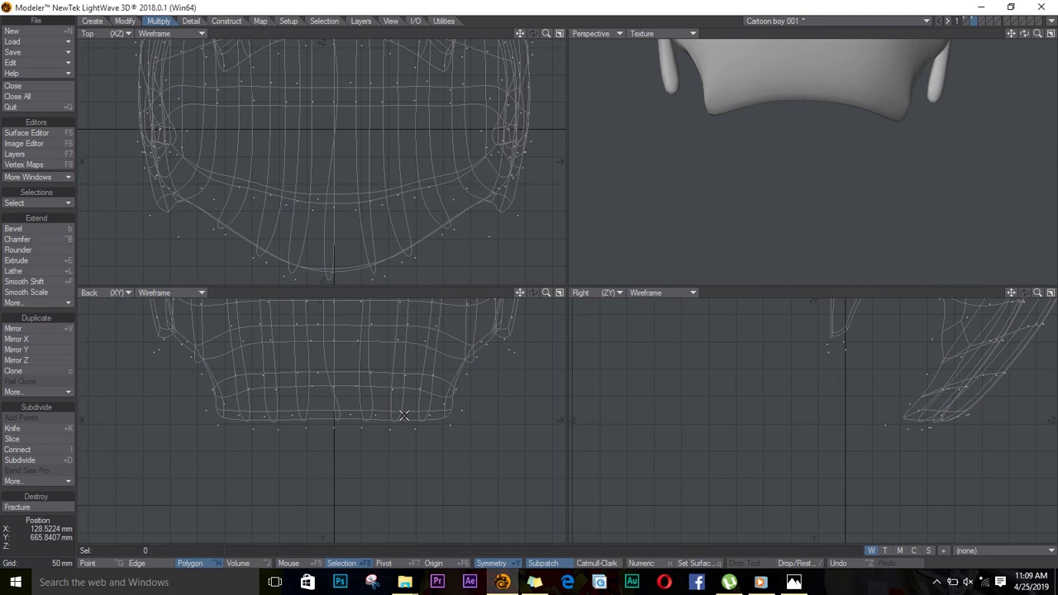
mouse_move(403, 415)
left_mouse_down()
mouse_move(411, 398)
mouse_move(402, 425)
mouse_move(370, 426)
left_mouse_up()
key("t")
key("space")
key("t")
key("space")
Pull the central lower-edge polygons and centre point down into a point, then show all layers.
left_click_drag(346, 388, 333, 469)
key("b")
key("ctrl+g")
key("t")
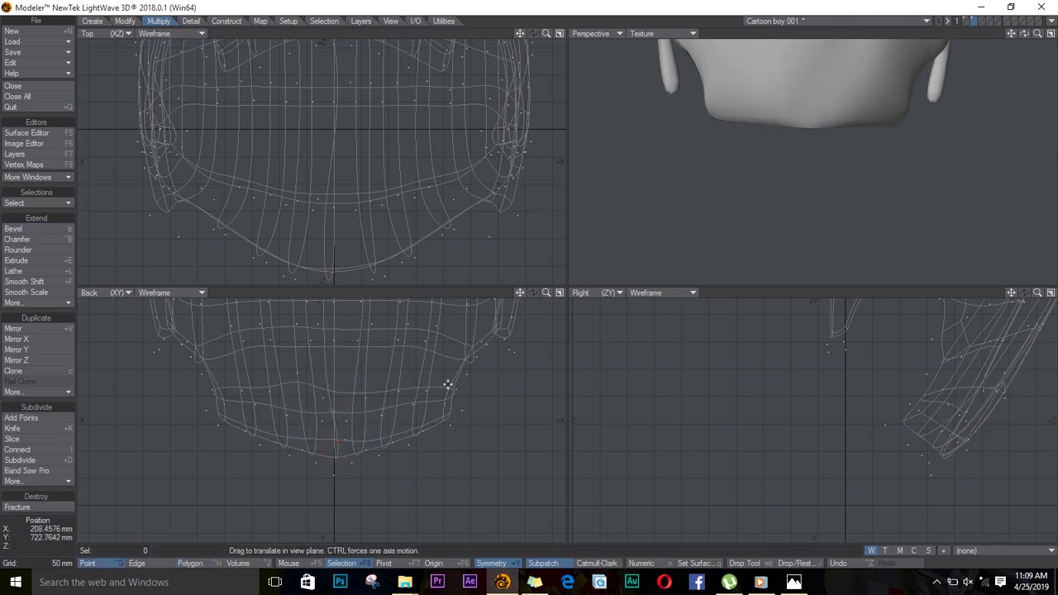
left_click(967, 21)
Frame the head at a three-quarter angle and lift a polygon on top of the hair slightly.
key("a")
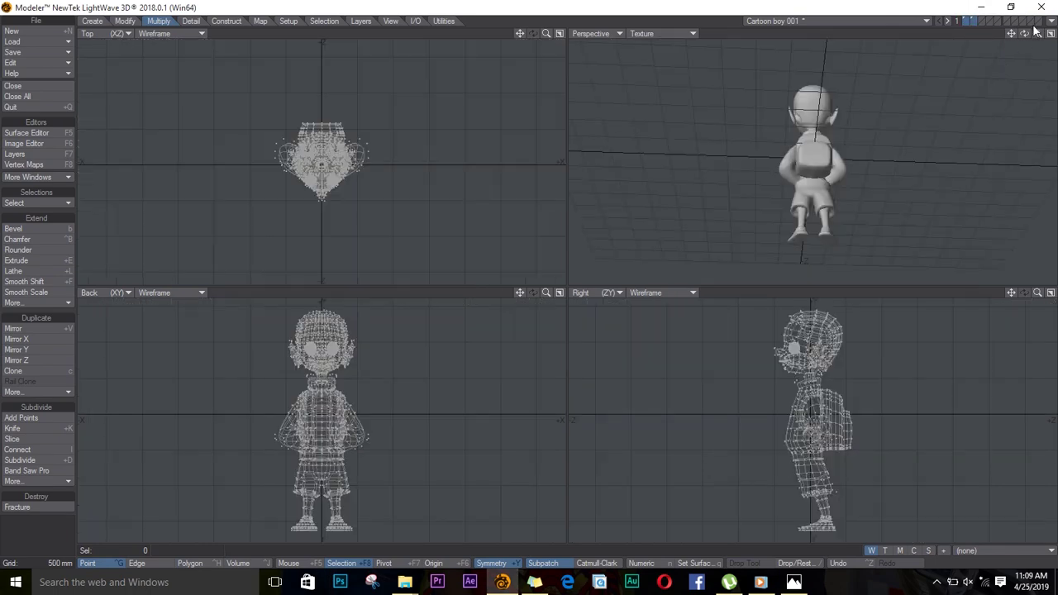
left_click_drag(1024, 33, 1025, 35)
scroll(815, 107, "up", 5)
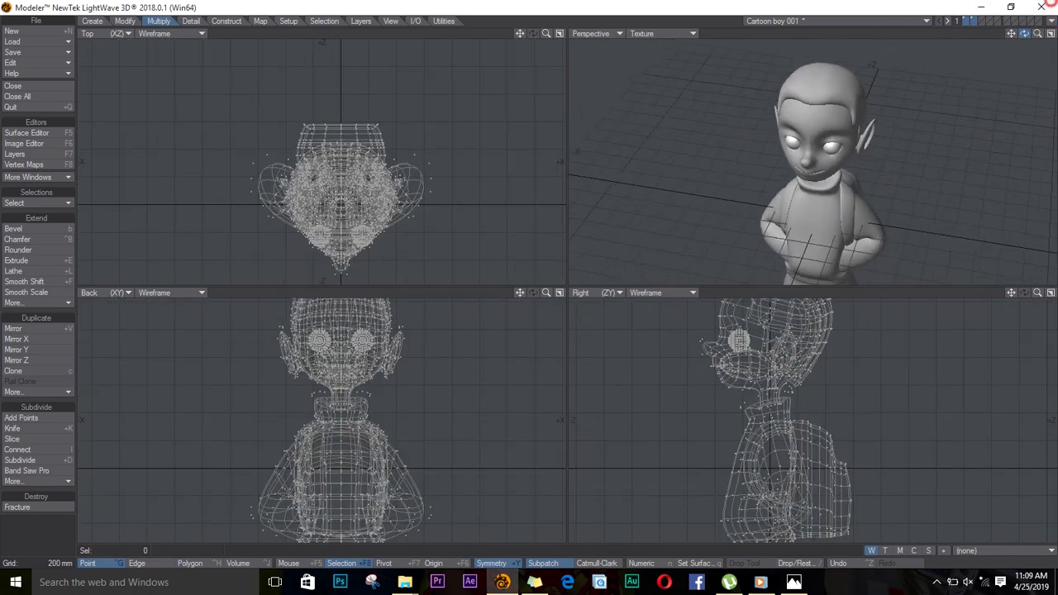
mouse_move(968, 97)
left_mouse_down("alt")
mouse_move(1041, 91)
mouse_move(1033, 83)
left_mouse_up("alt")
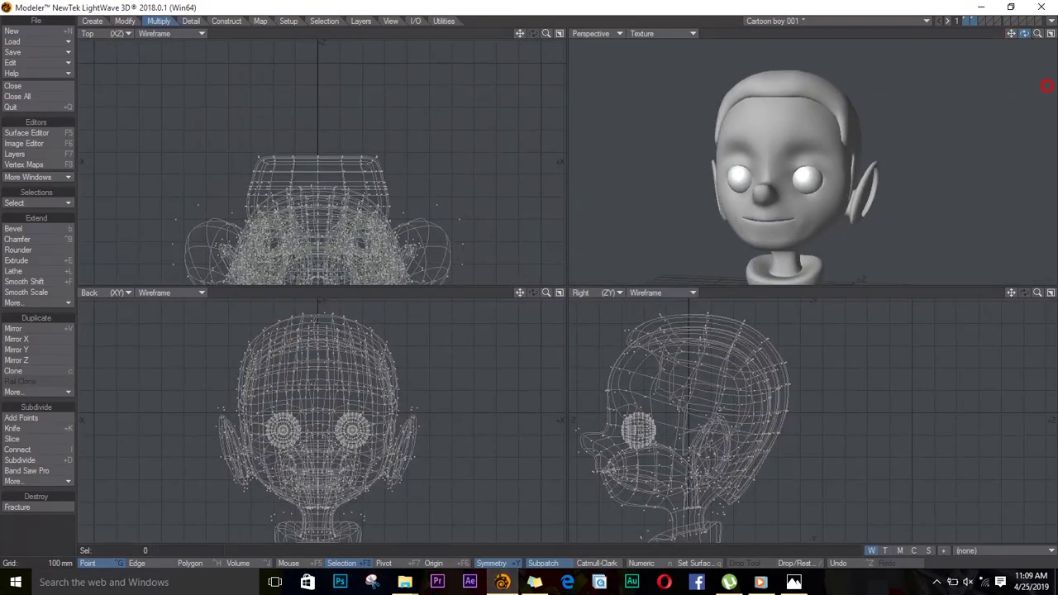
scroll(1016, 40, "up", 3)
left_click_drag(1016, 34, 821, 75)
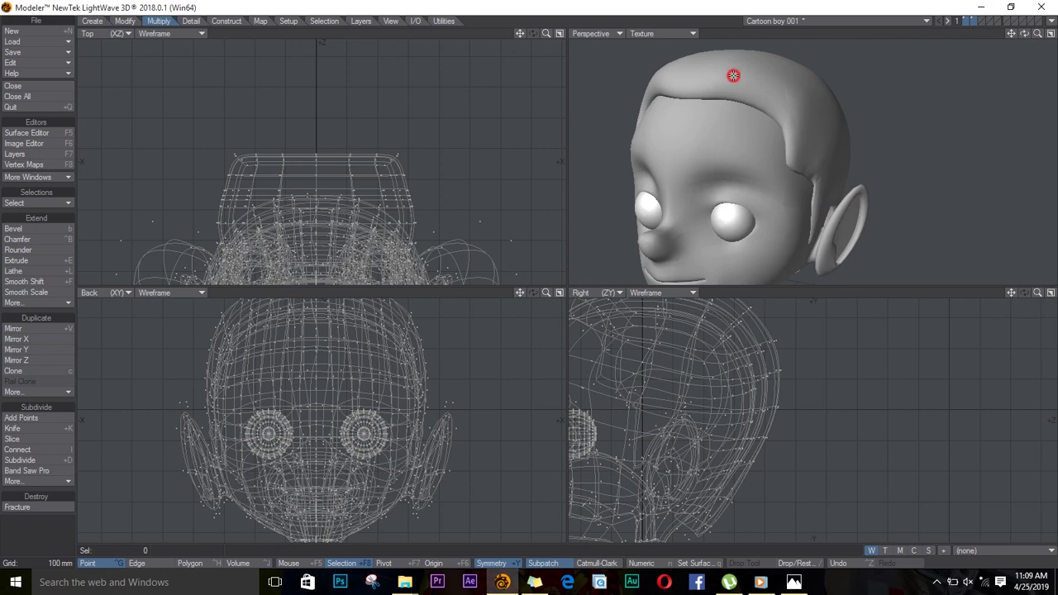
key("ctrl+h")
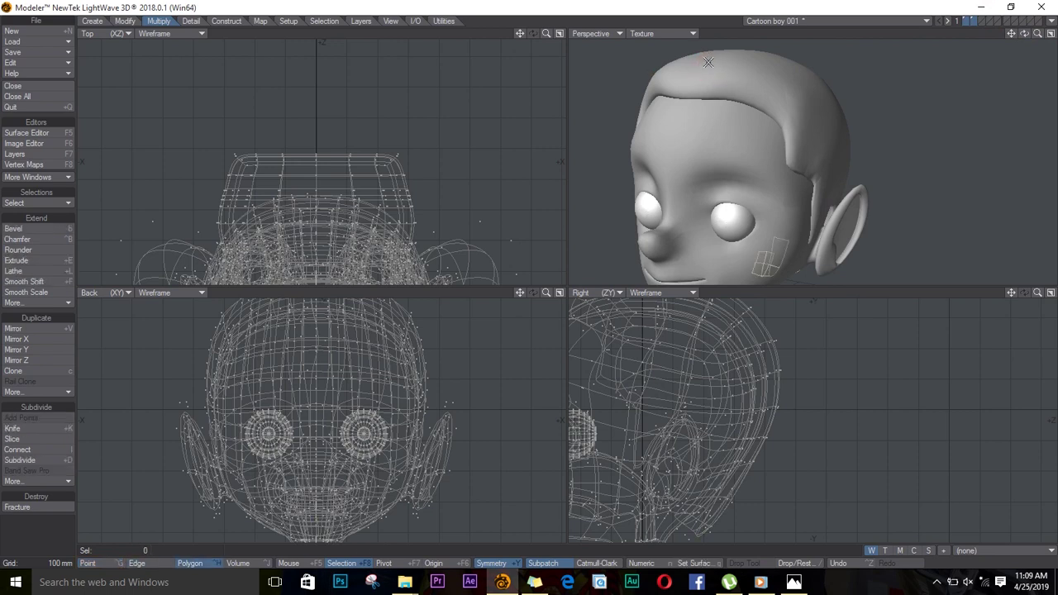
left_click(707, 61)
key("shift+a")
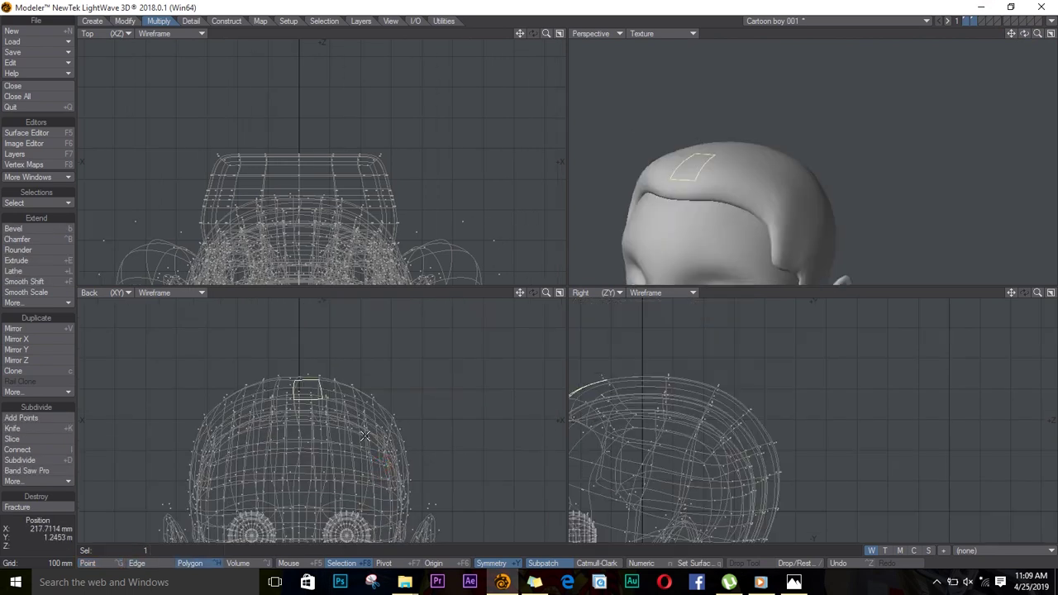
key("t")
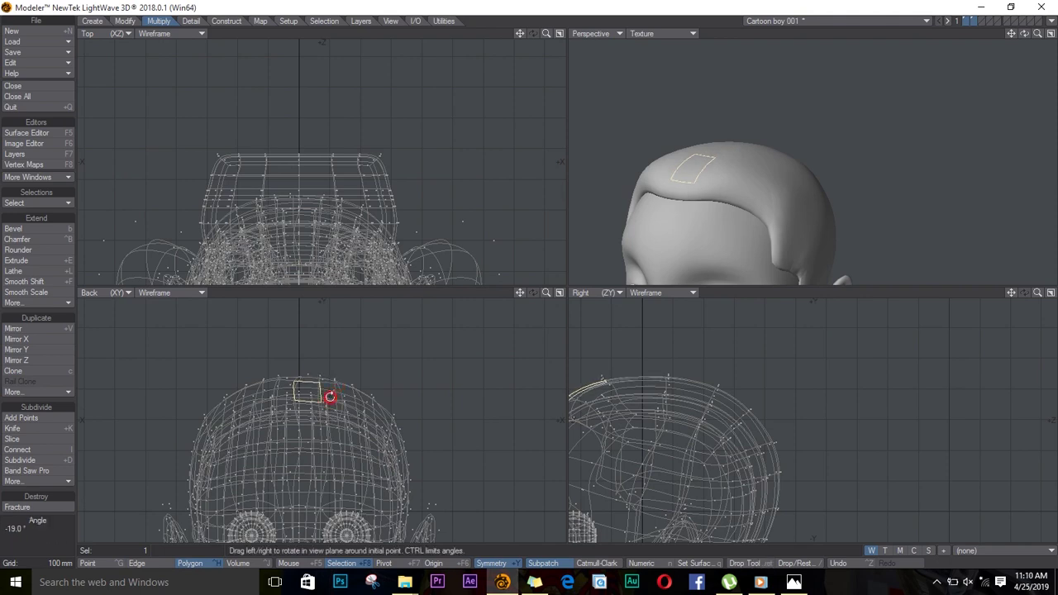
left_click_drag(329, 398, 322, 392)
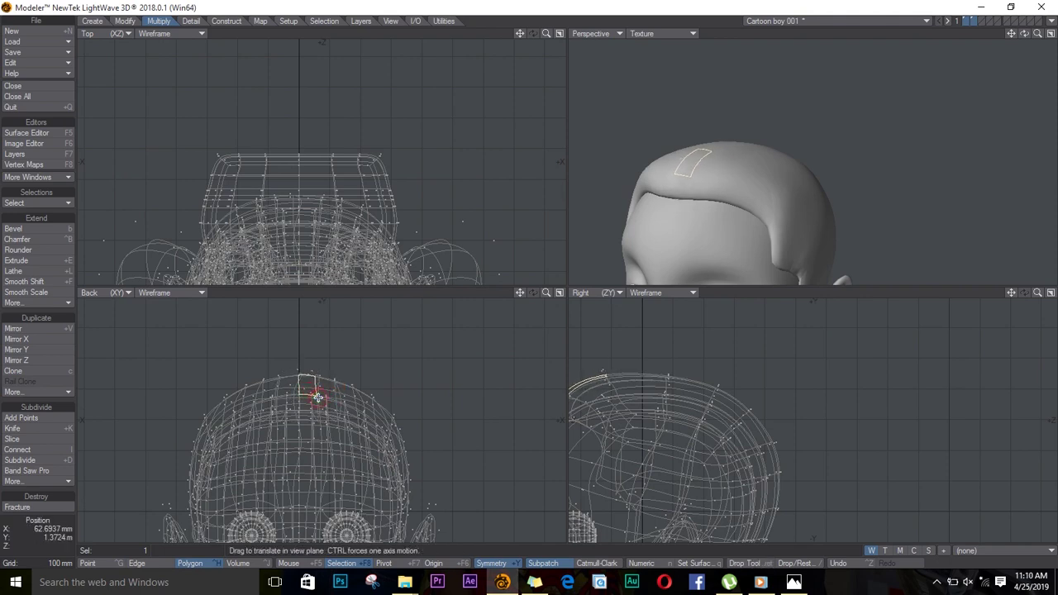
key("slash")
Select another top-of-hair polygon for moving, then fit the views to the head.
left_click_drag(904, 94, 973, 64, "alt")
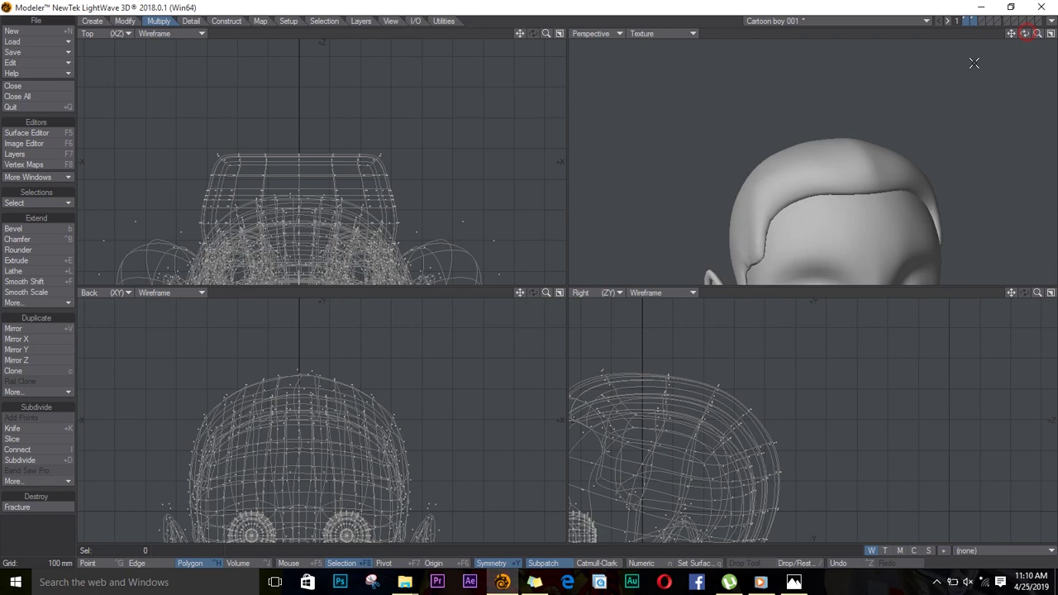
left_click(861, 151)
key("t")
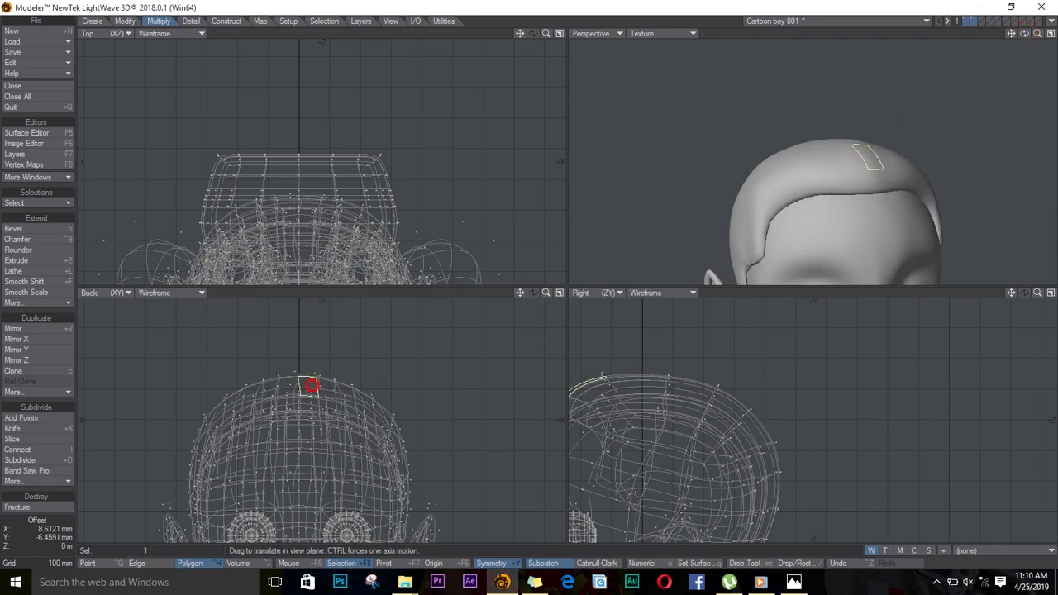
key("slash")
mouse_move(1024, 33)
left_mouse_down()
mouse_move(1054, 91)
mouse_move(891, 115)
left_mouse_up()
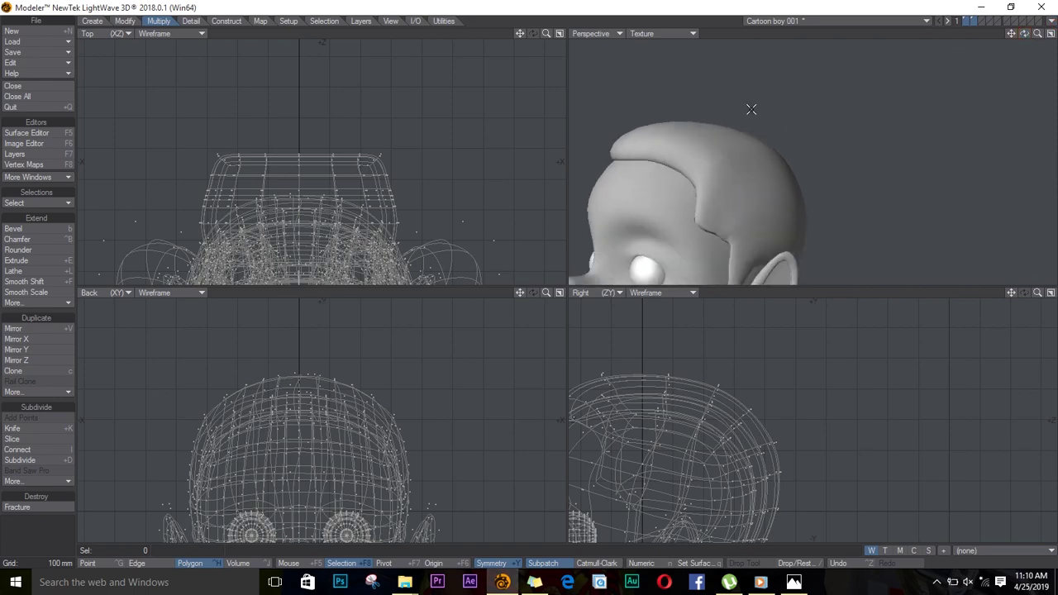
key("a")
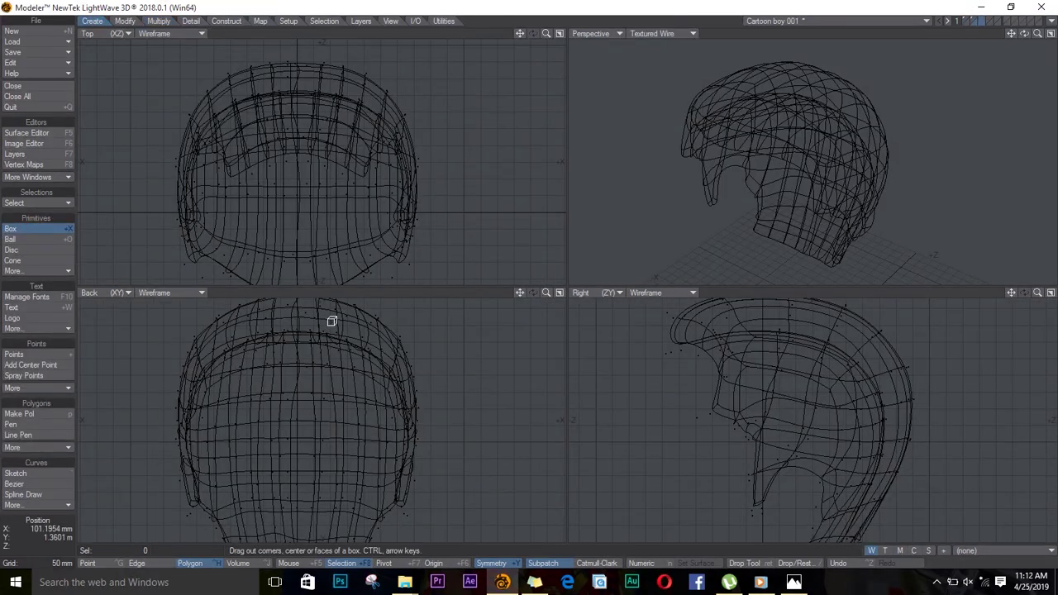
Draw a box above the hair cap in the Back and Top views and stretch it into a flat quad.
left_click_drag(329, 315, 381, 345)
left_click_drag(328, 162, 367, 199)
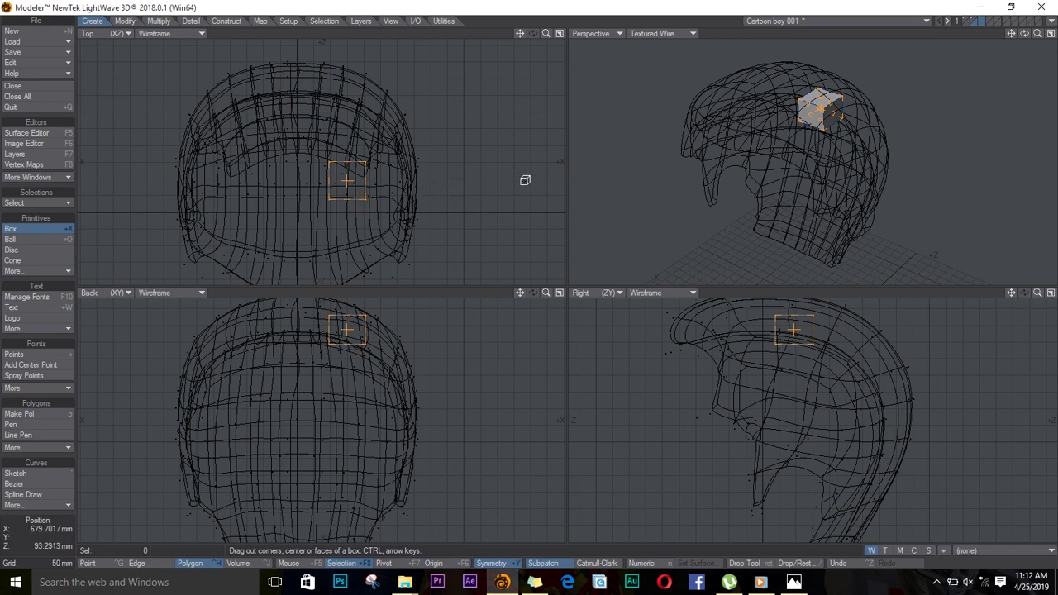
key("space")
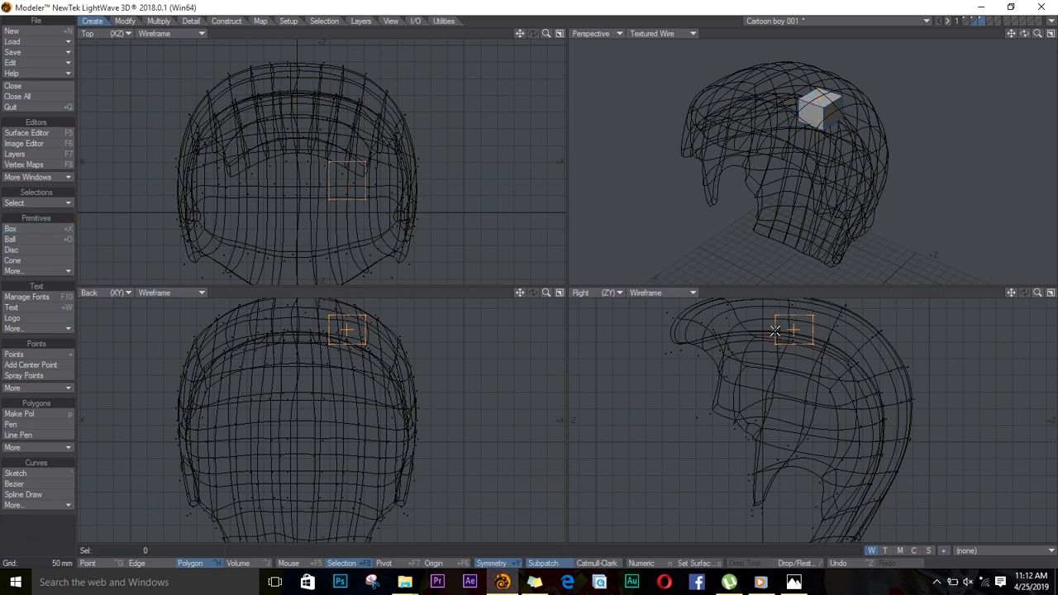
mouse_move(815, 345)
left_mouse_down()
mouse_move(804, 327)
mouse_move(705, 319)
left_mouse_up()
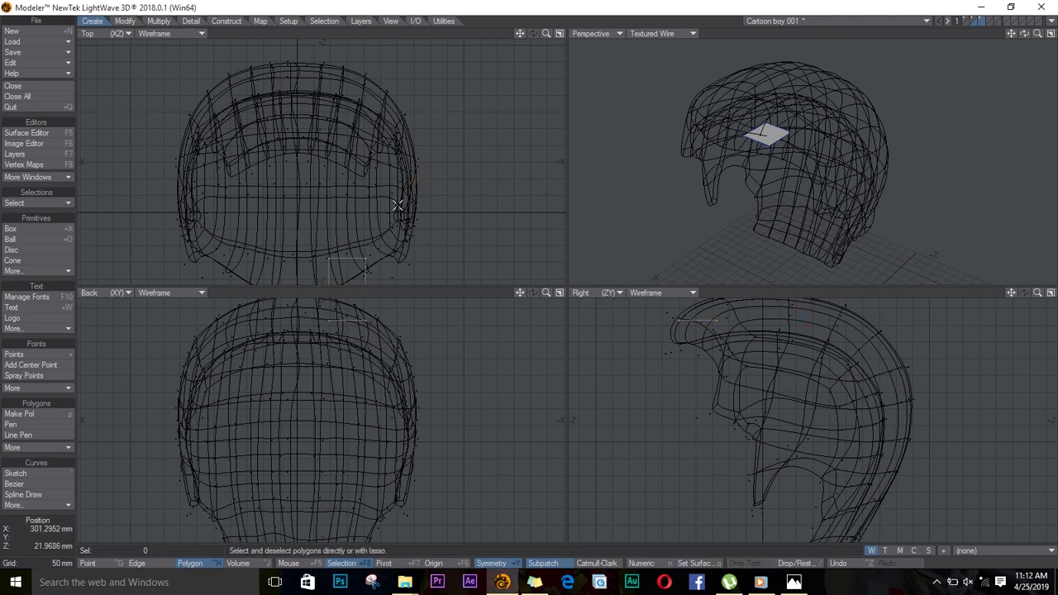
Move the flat quad down onto the front of the hair cap.
left_click_drag(375, 223, 375, 141, "alt+shift")
key("t")
left_click(338, 170)
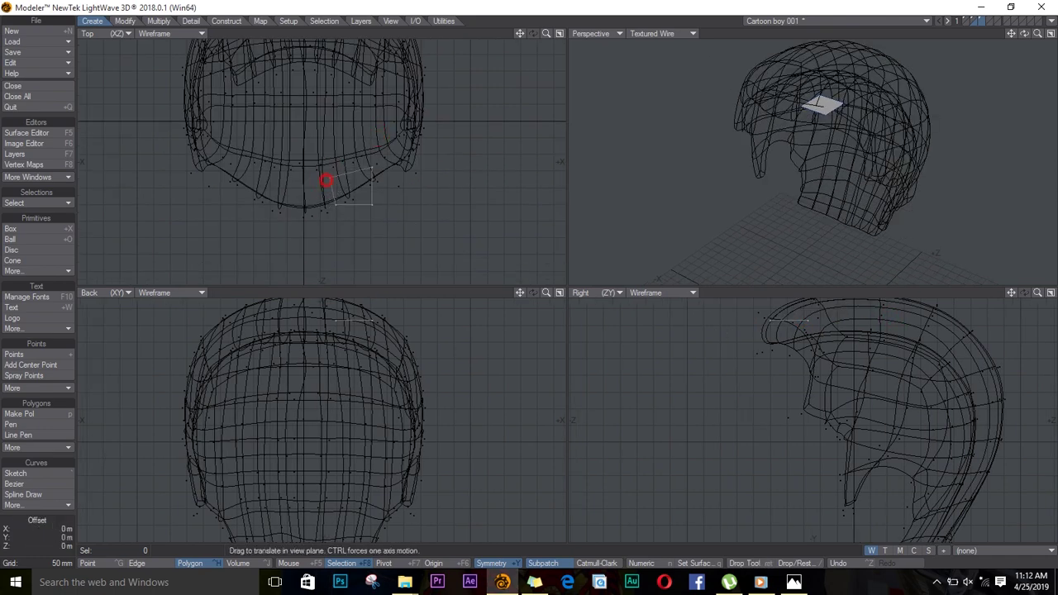
left_click_drag(326, 180, 324, 194)
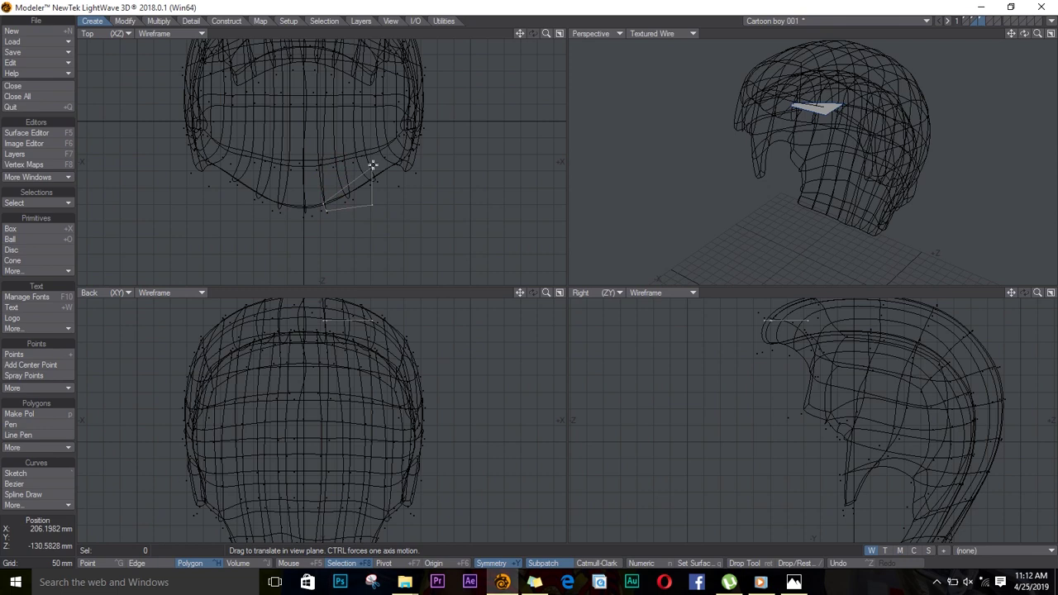
left_click_drag(358, 203, 360, 206)
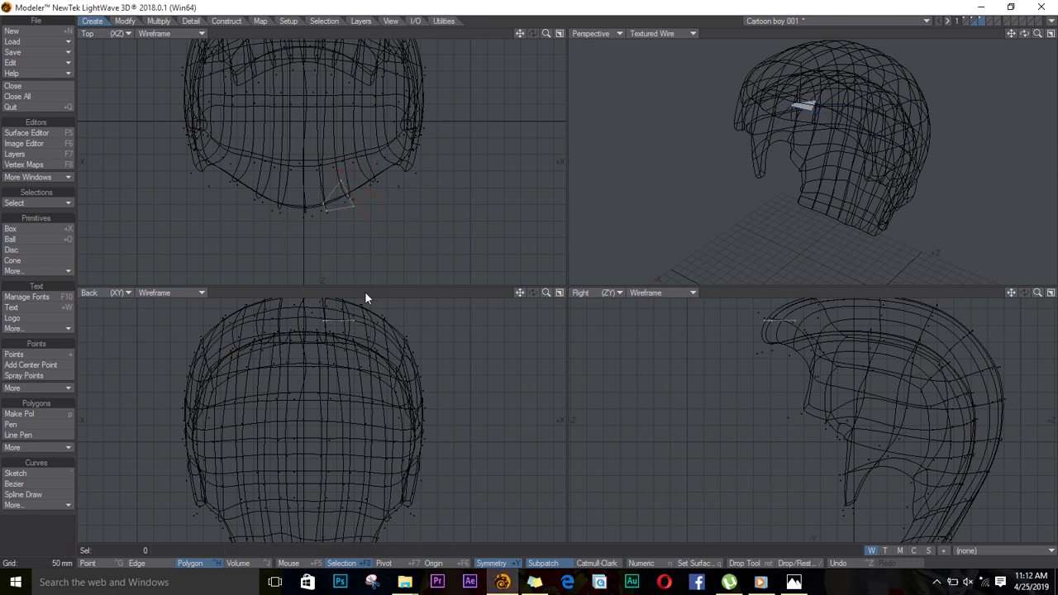
Drag one quad edge down and outward along the side of the head.
key("space")
key("space")
left_click(345, 194)
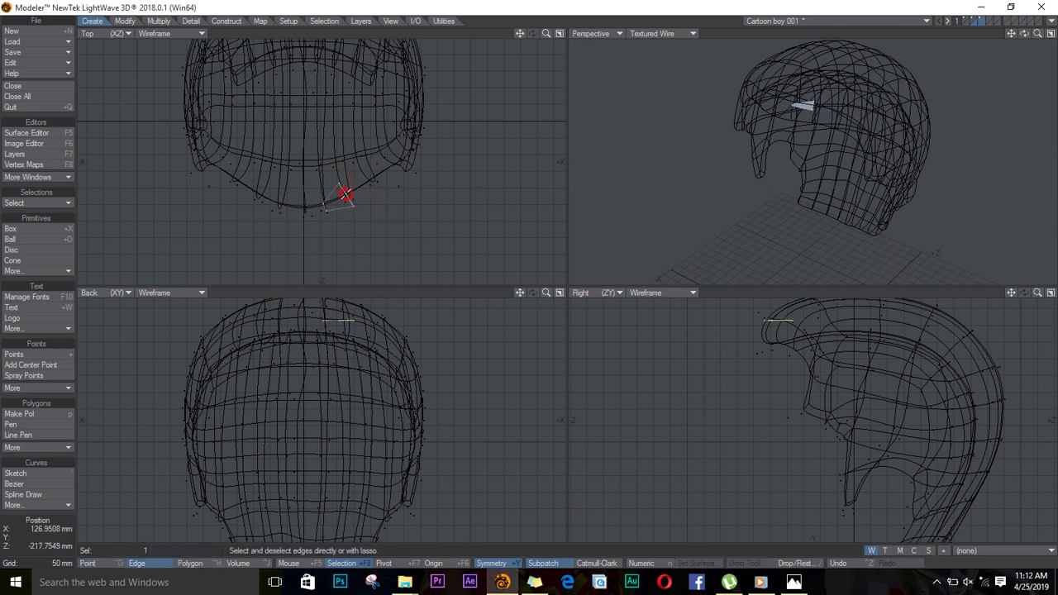
key("t")
left_click_drag(359, 316, 378, 325)
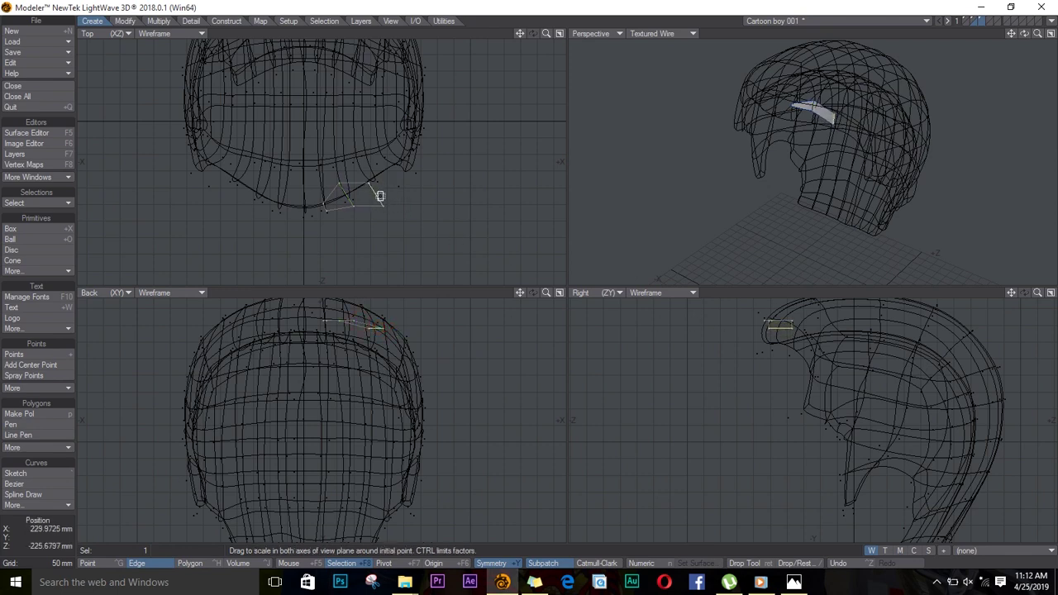
left_click_drag(377, 193, 387, 190)
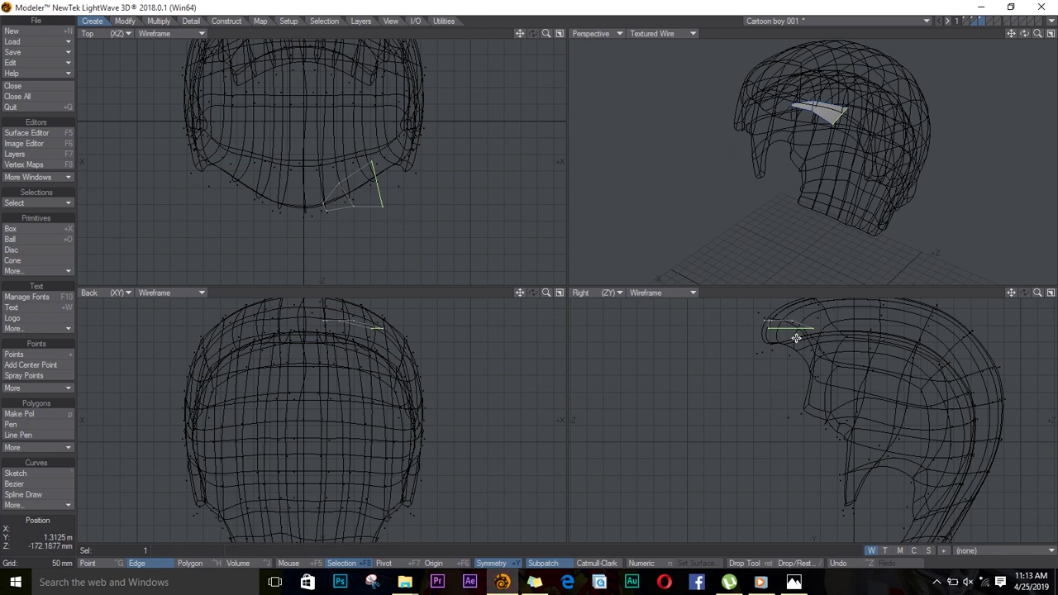
left_click_drag(795, 338, 802, 366)
left_click_drag(389, 366, 411, 368)
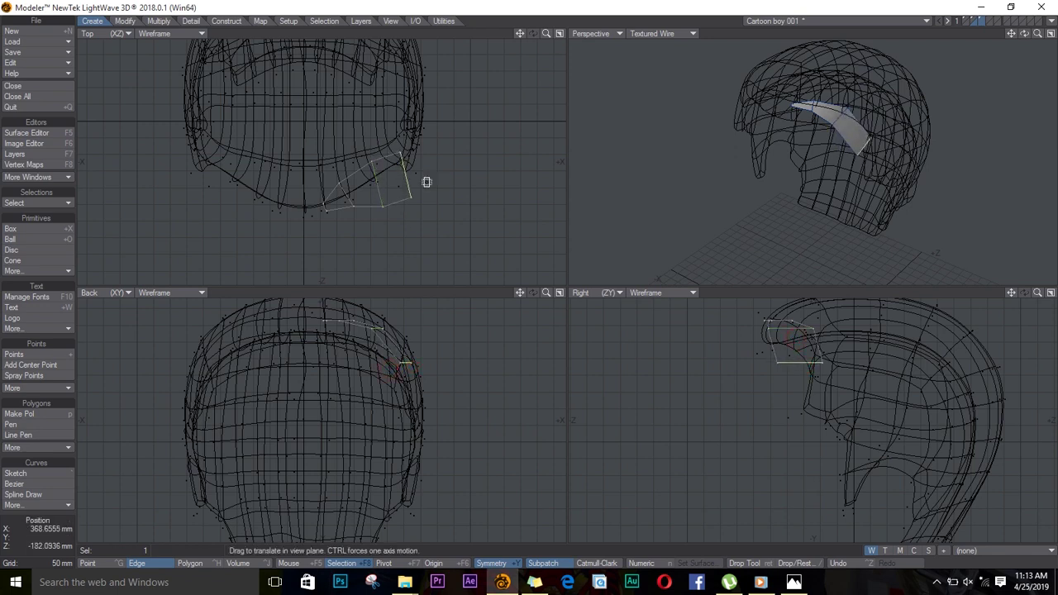
left_click_drag(413, 165, 415, 182)
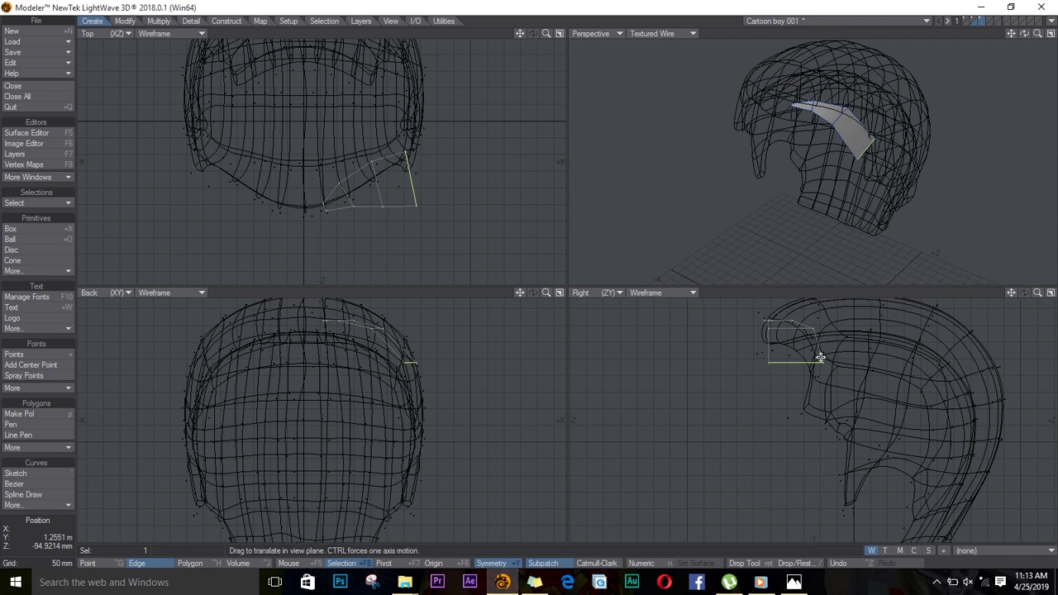
Extend a new strip section downward, stretching and rotating it to follow the head's curve.
left_click_drag(418, 363, 432, 402)
key("h")
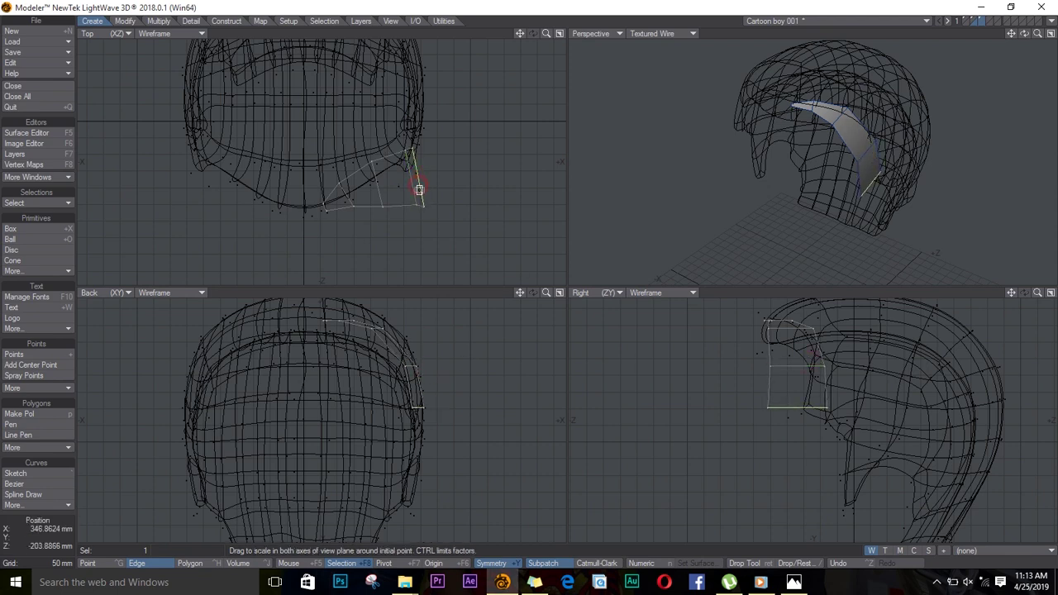
left_click_drag(804, 402, 806, 453)
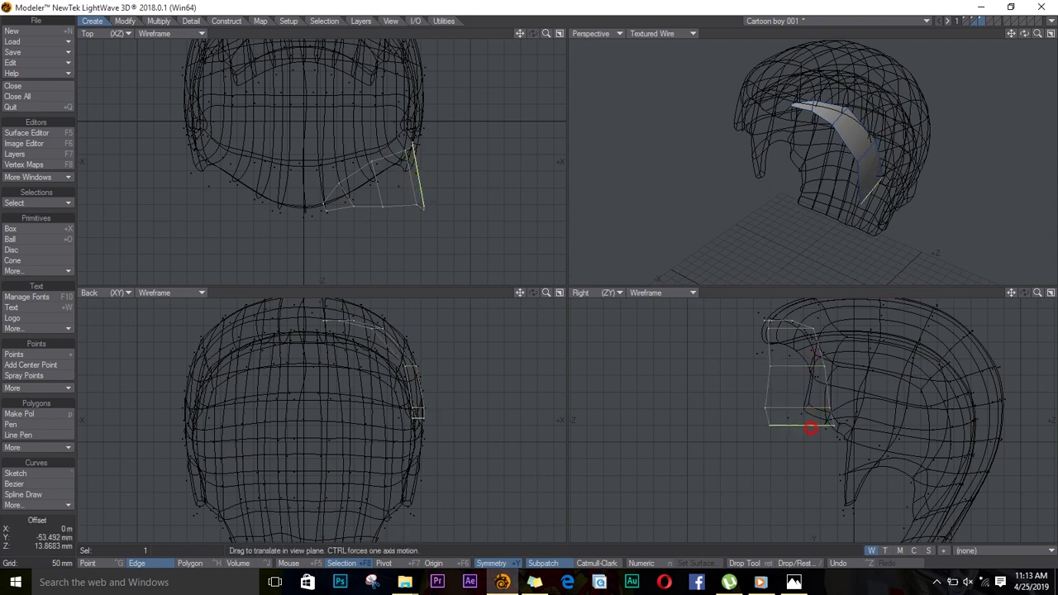
key("y")
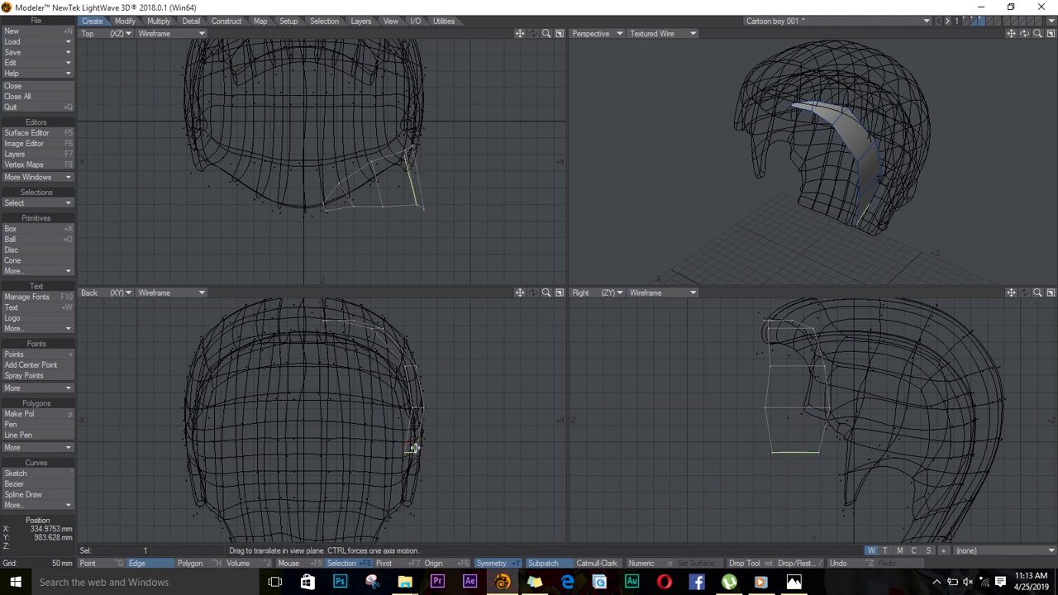
mouse_move(421, 177)
left_mouse_down()
mouse_move(433, 182)
mouse_move(422, 185)
left_mouse_up()
key("t")
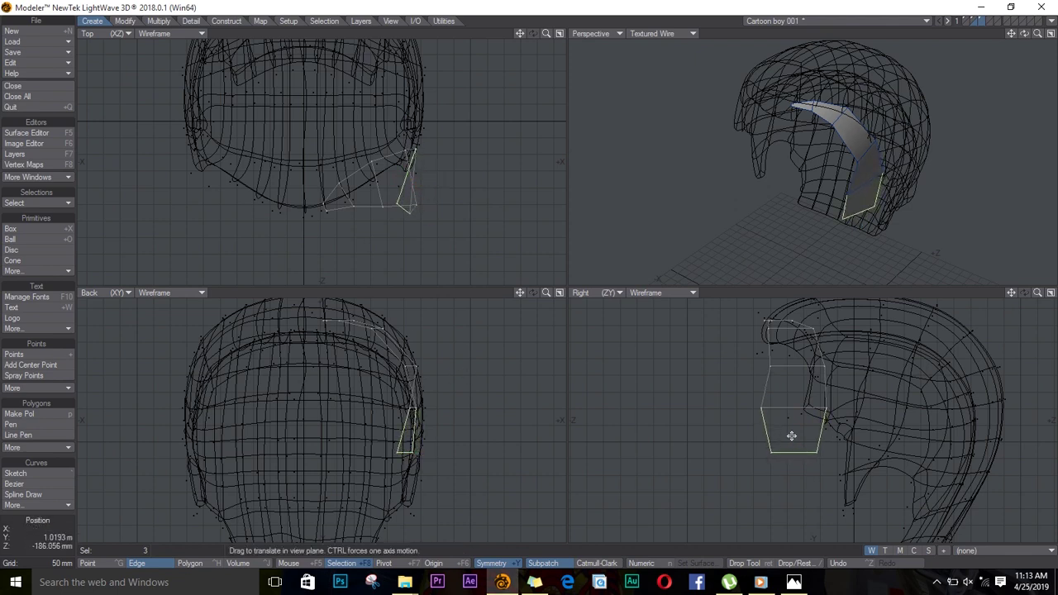
left_click_drag(792, 436, 802, 432)
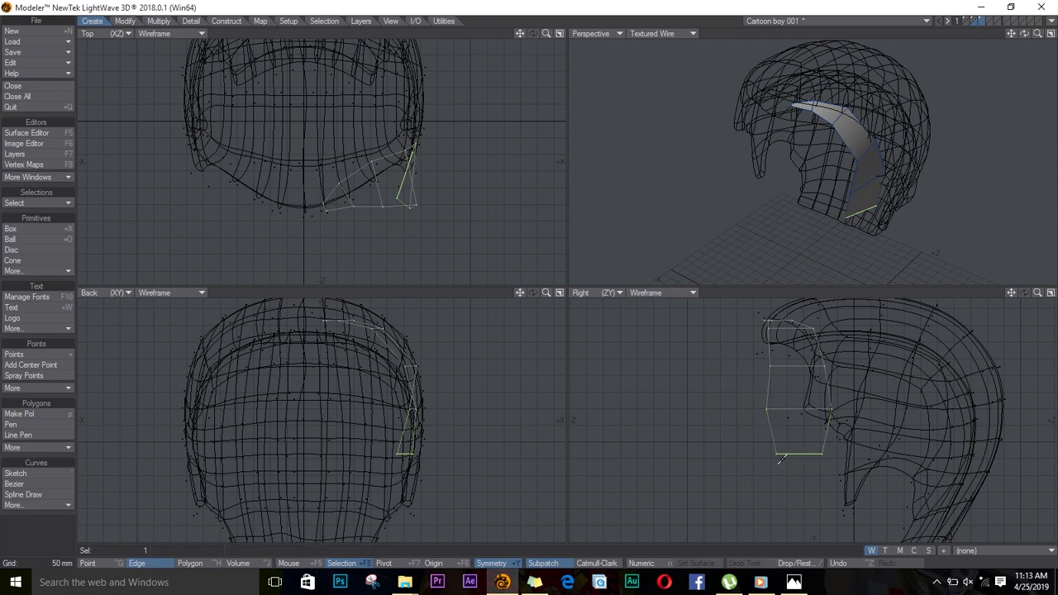
Narrow and tilt the strand's bottom edge into a tapered tip.
key("h")
left_click_drag(779, 484, 762, 482)
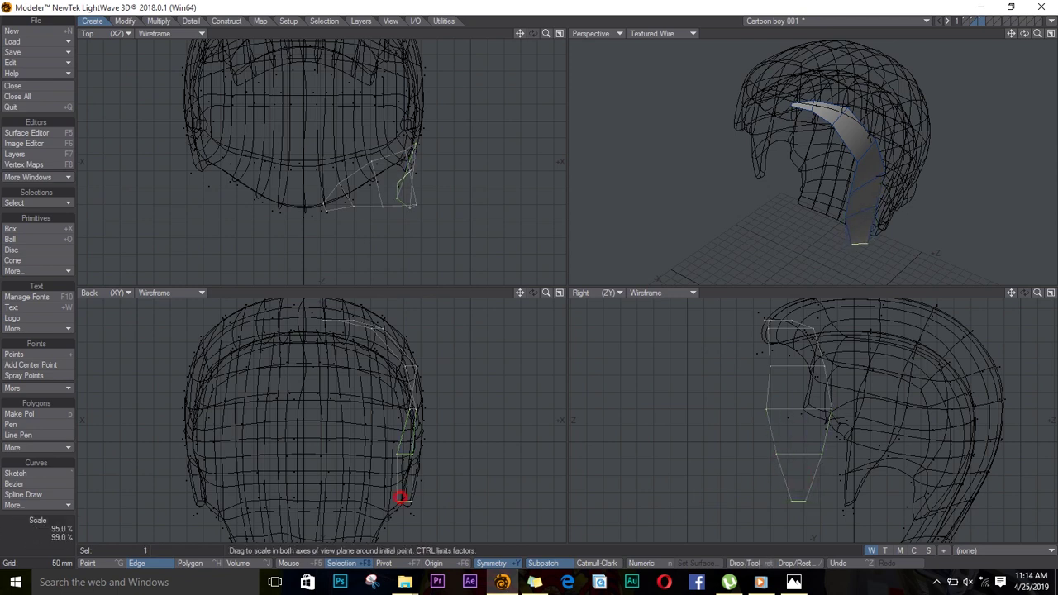
key("y")
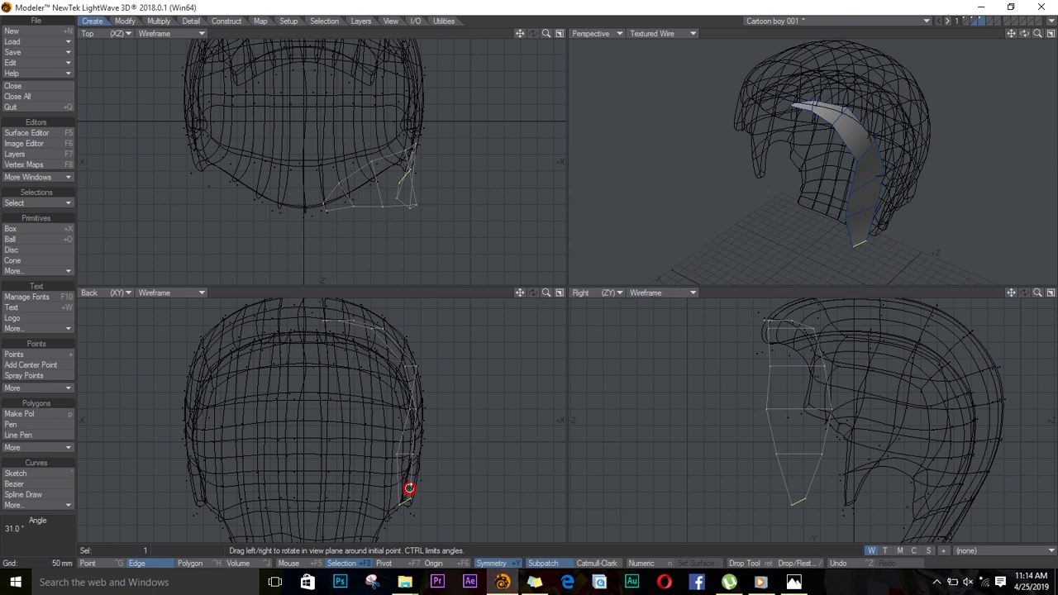
mouse_move(1048, 187)
left_mouse_down("alt")
mouse_move(793, 504)
mouse_move(803, 492)
left_mouse_up("alt")
key("t")
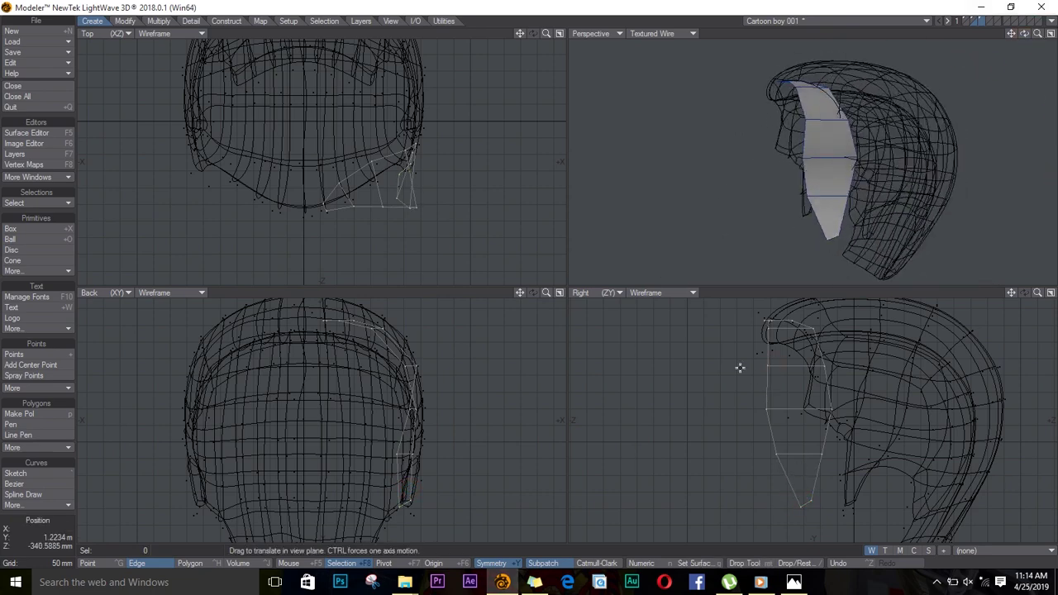
key("space")
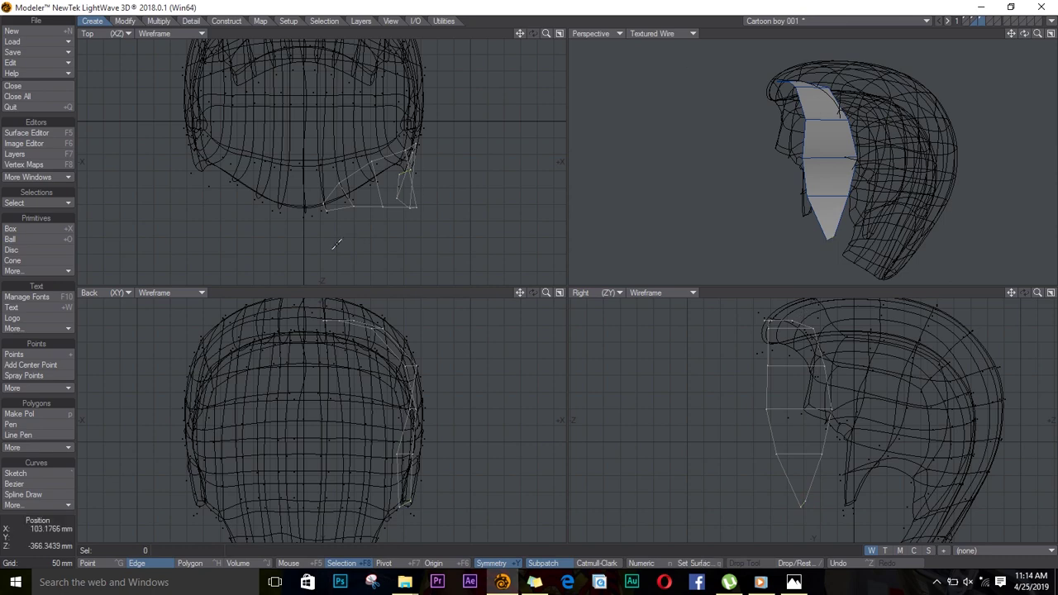
left_click(159, 21)
Drag the strand's edges in the Top, Back and Right views to hug the skull.
key("t")
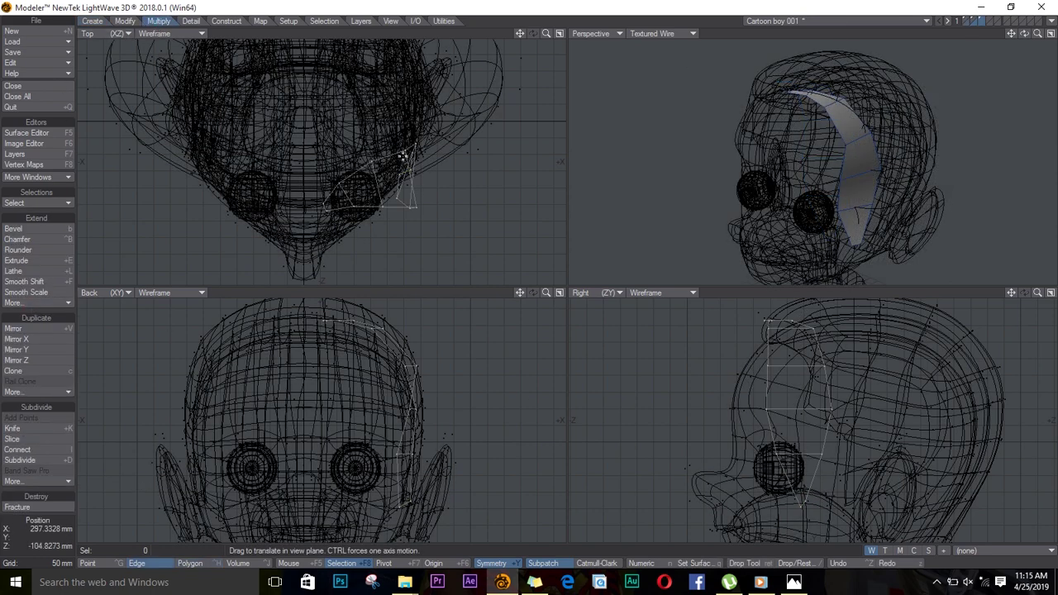
mouse_move(377, 201)
left_mouse_down()
mouse_move(408, 203)
mouse_move(404, 149)
mouse_move(414, 145)
left_mouse_up()
left_click_drag(793, 314, 780, 325)
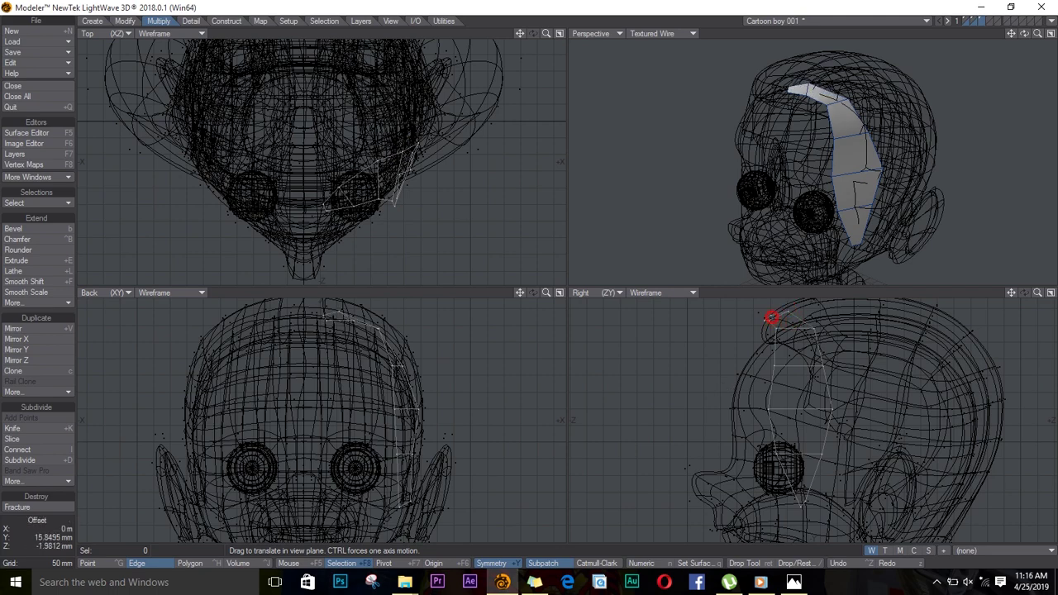
left_click_drag(827, 362, 772, 331)
left_click_drag(354, 323, 349, 325)
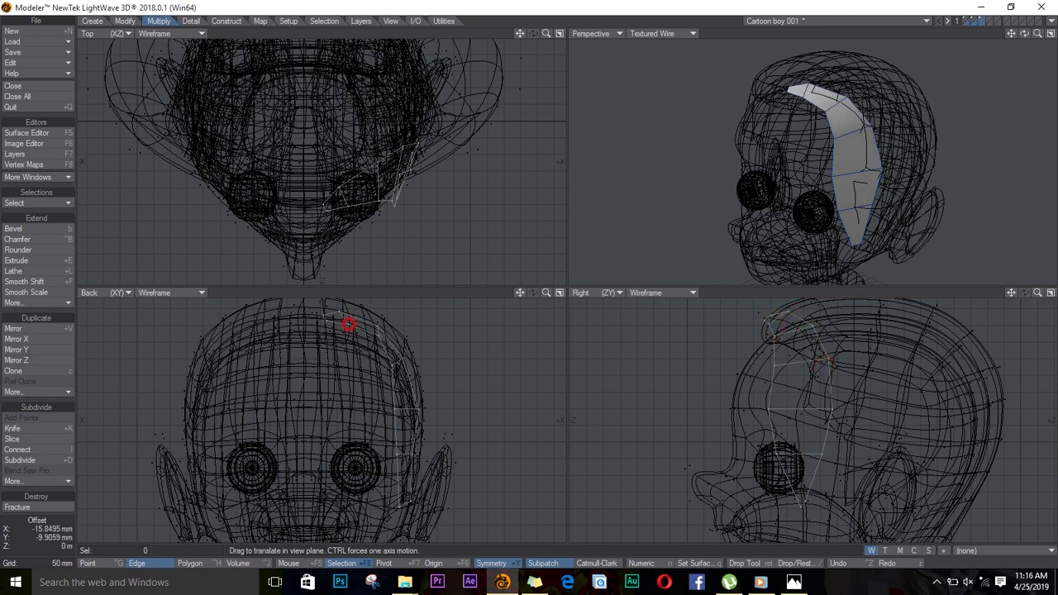
left_click_drag(827, 356, 838, 410)
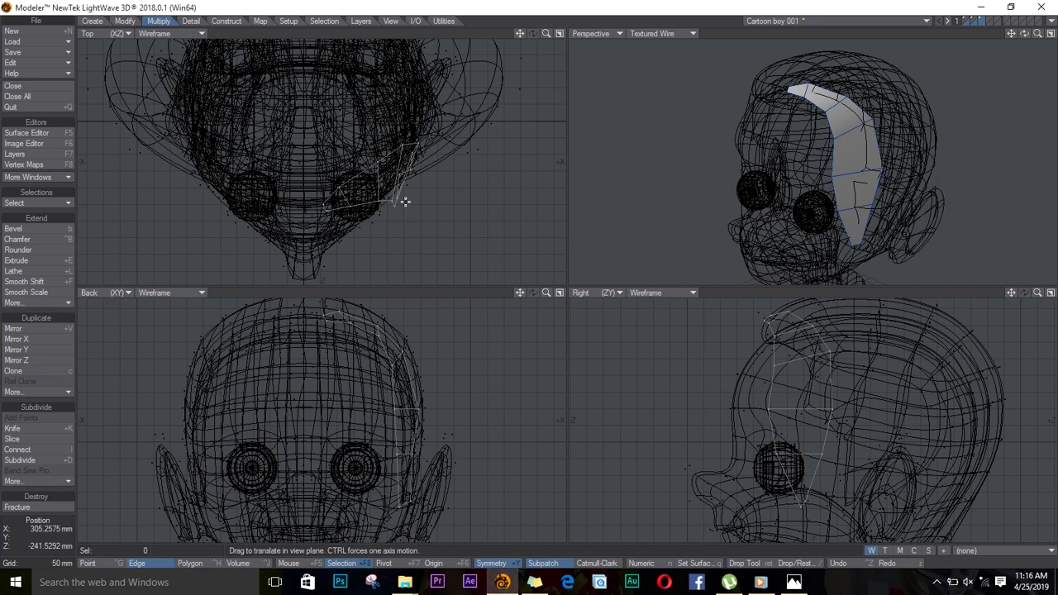
left_click_drag(396, 202, 398, 198)
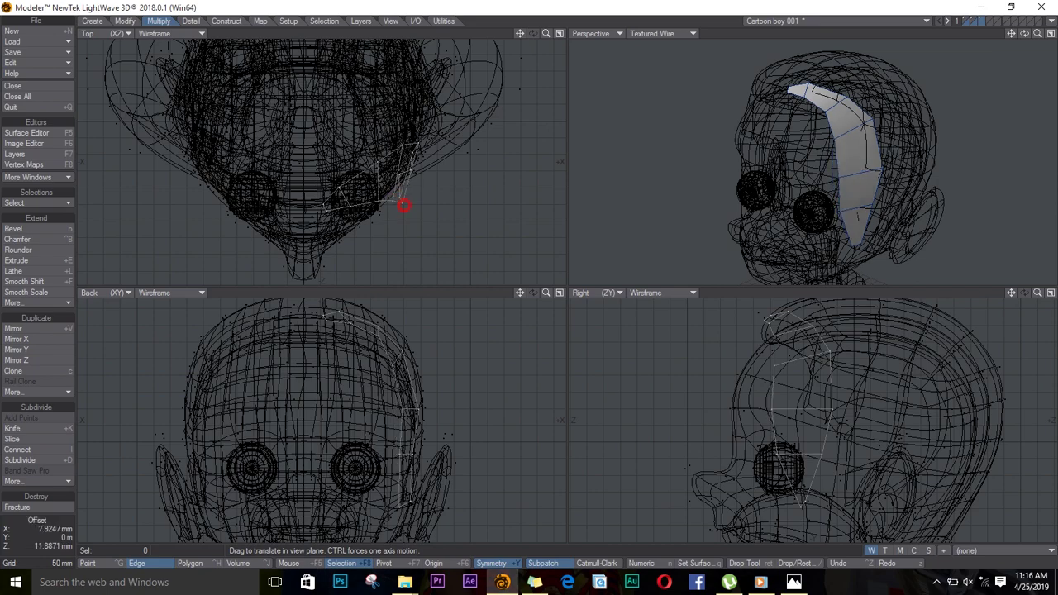
Check the strand from orbited perspective angles and fine-tune its position on the head.
mouse_move(1024, 33)
left_mouse_down()
mouse_move(981, 64)
mouse_move(926, 67)
left_mouse_up()
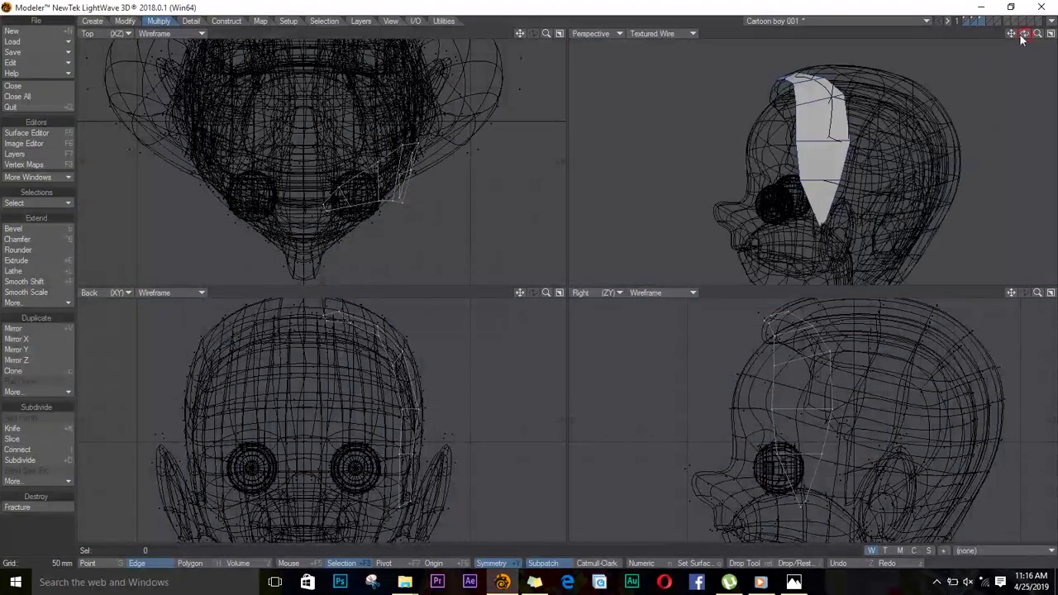
mouse_move(797, 84)
left_mouse_down()
mouse_move(796, 140)
mouse_move(843, 139)
left_mouse_up()
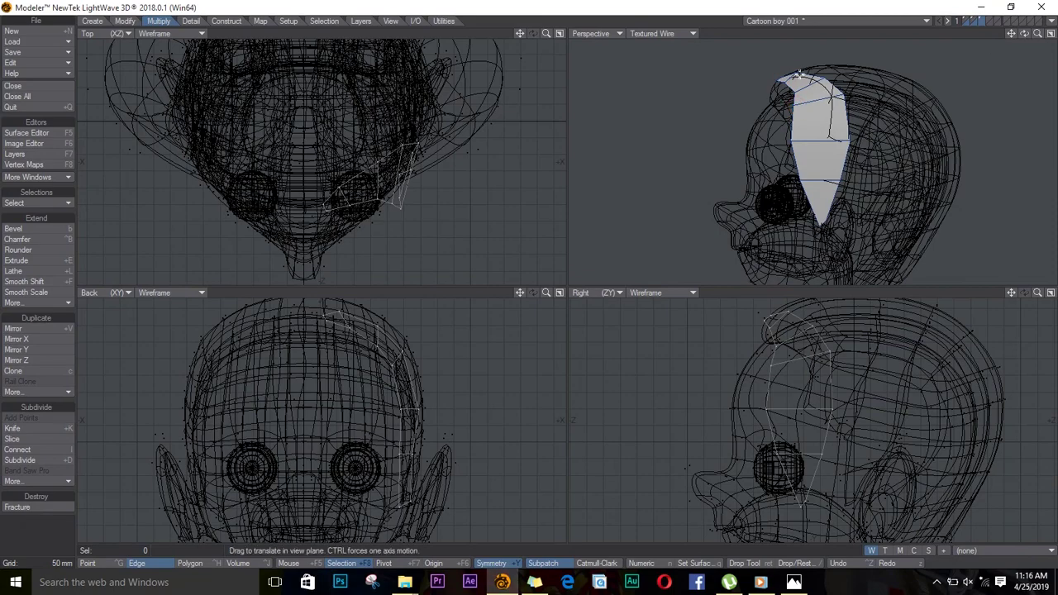
mouse_move(799, 75)
left_mouse_down()
mouse_move(879, 107)
mouse_move(885, 189)
mouse_move(762, 3)
mouse_move(816, 113)
left_mouse_up()
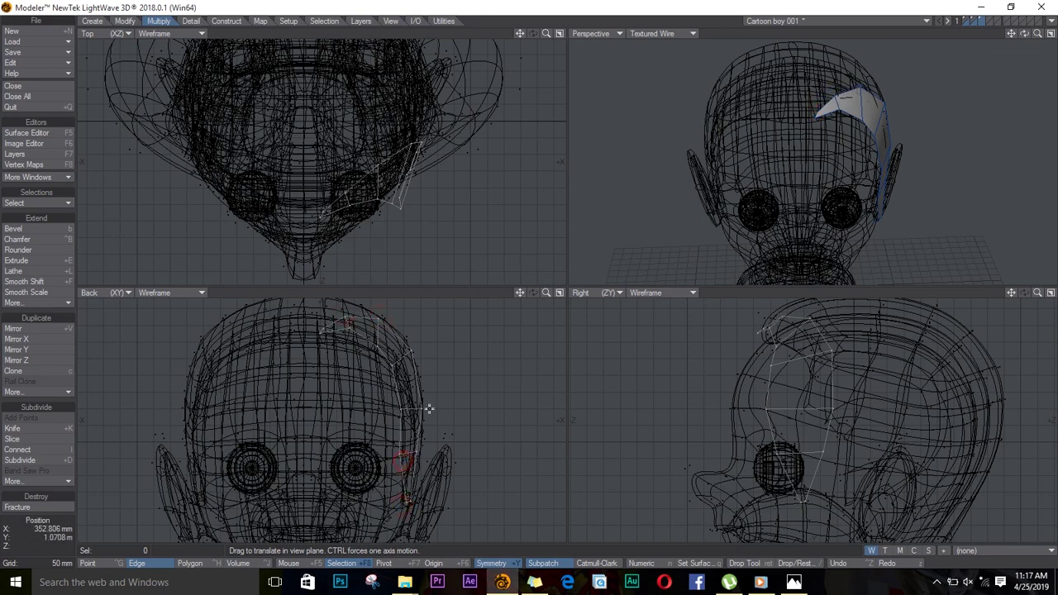
left_click_drag(1024, 33, 959, 34)
left_click_drag(396, 458, 401, 454)
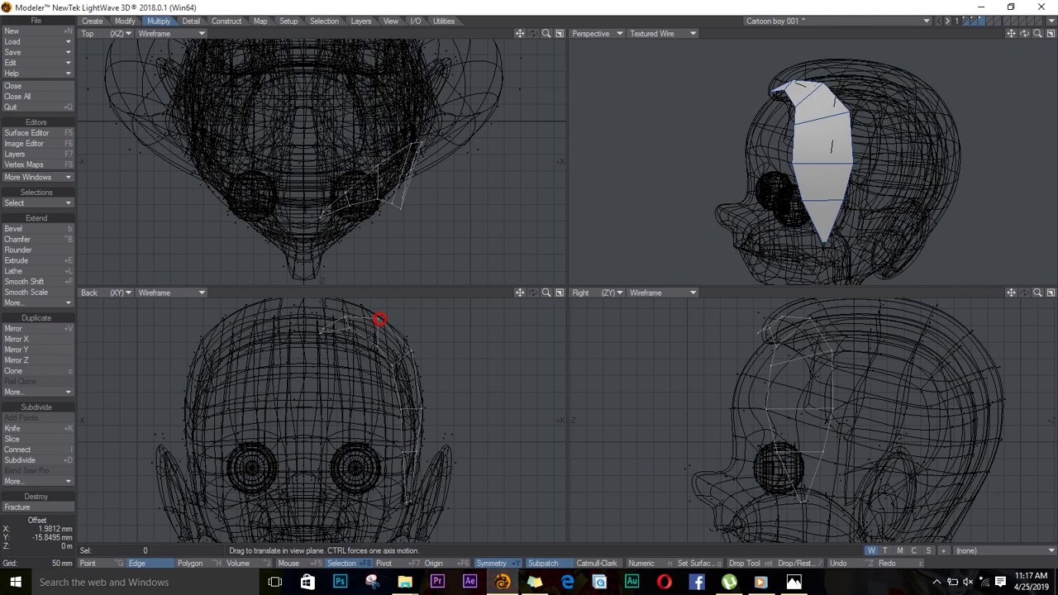
left_click_drag(379, 319, 413, 349)
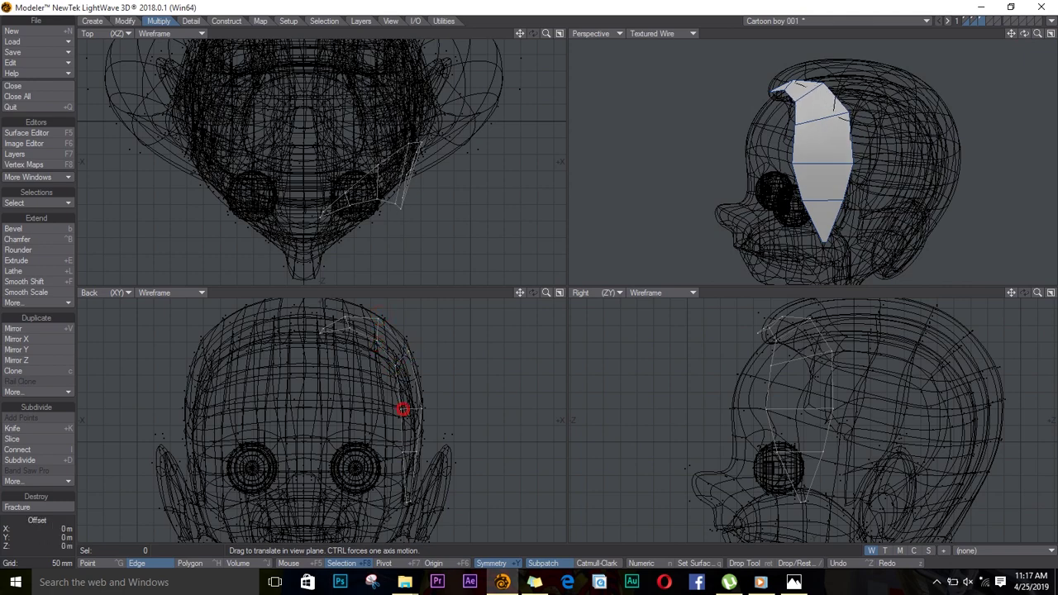
Hide the head layer, add depth to the strand with Thicken, then show the head again.
left_click(982, 23)
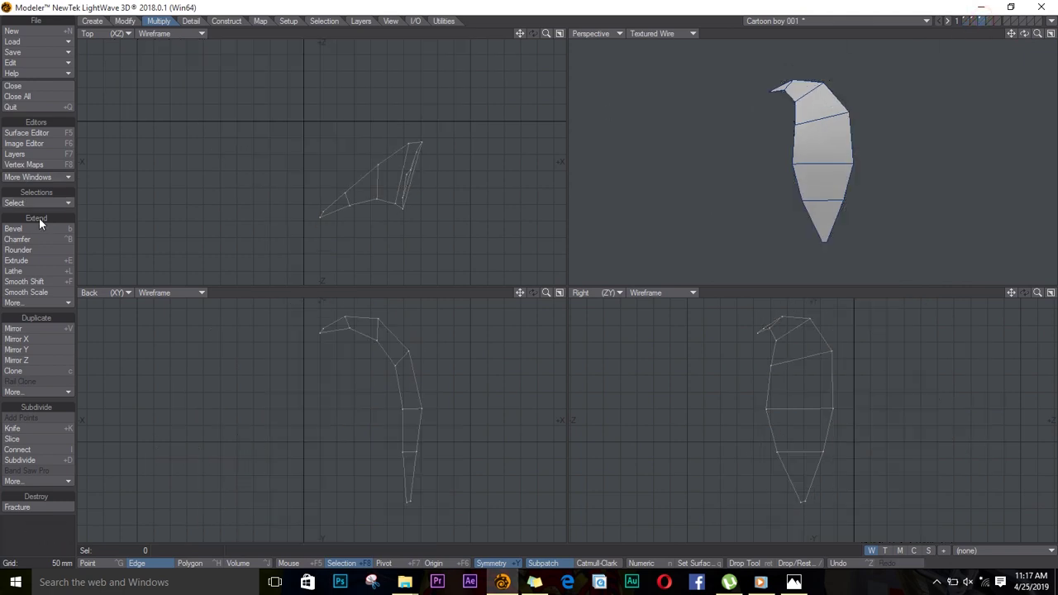
left_click(27, 303)
left_click(33, 339)
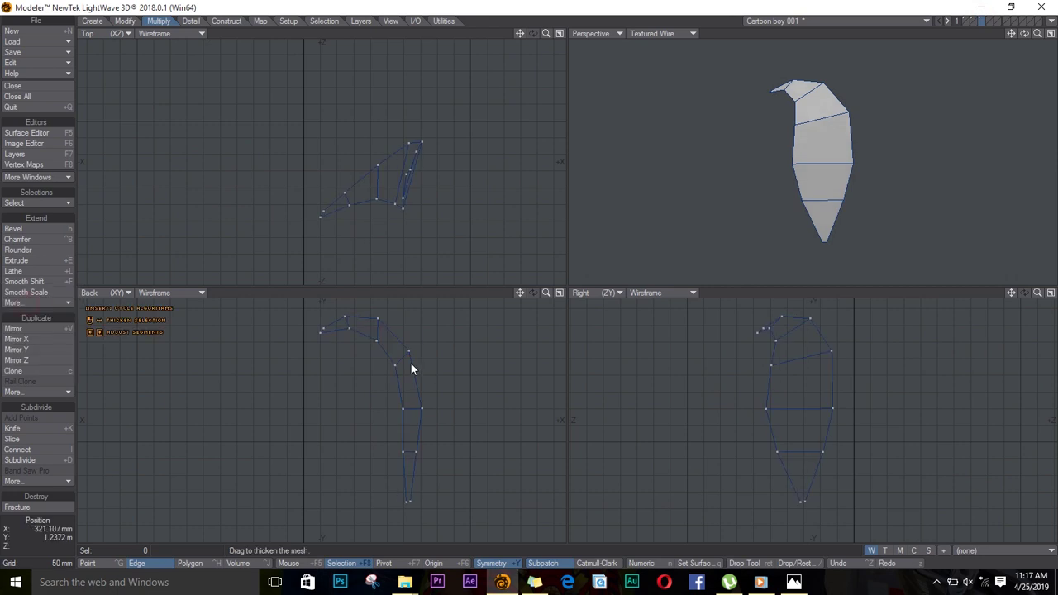
left_click_drag(405, 379, 411, 364)
left_click(979, 23)
Select the whole connected hair strand in Polygon mode and move it onto the head.
left_click_drag(1025, 34, 839, 52)
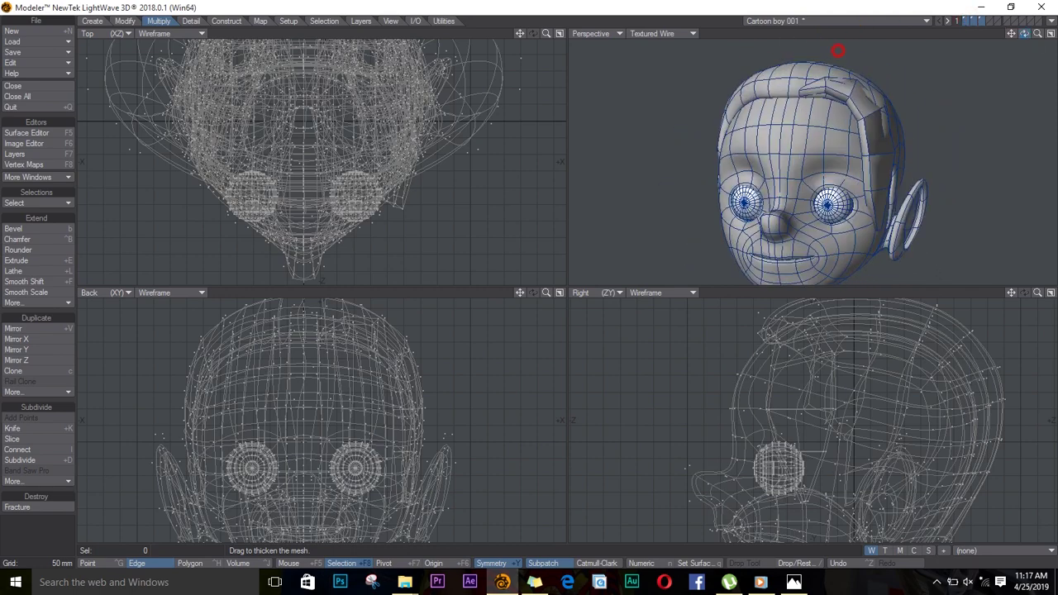
key("ctrl+h")
left_click(862, 123)
key("]")
key("t")
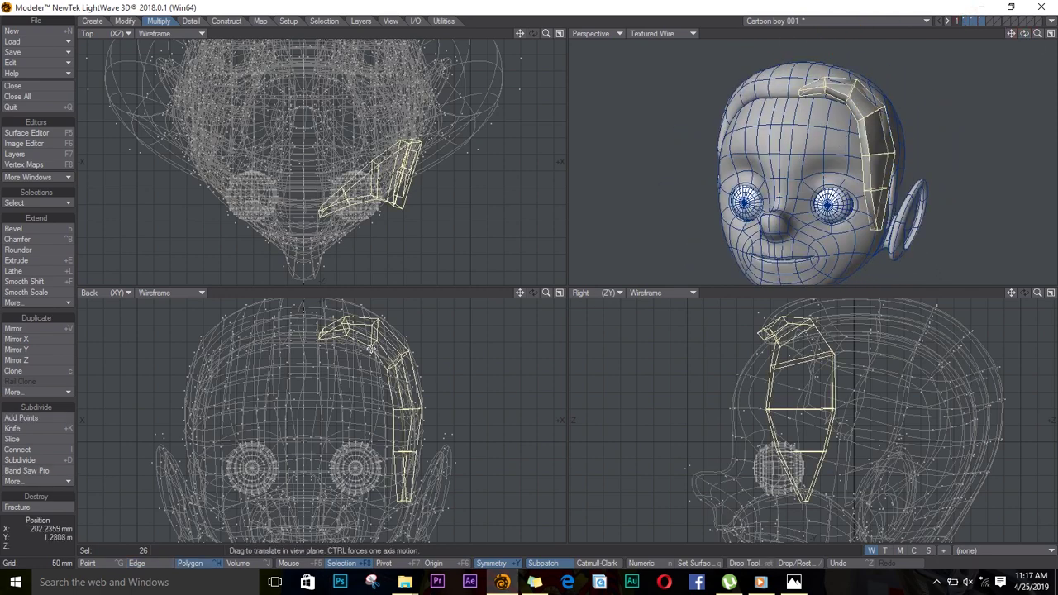
left_click_drag(382, 343, 385, 350)
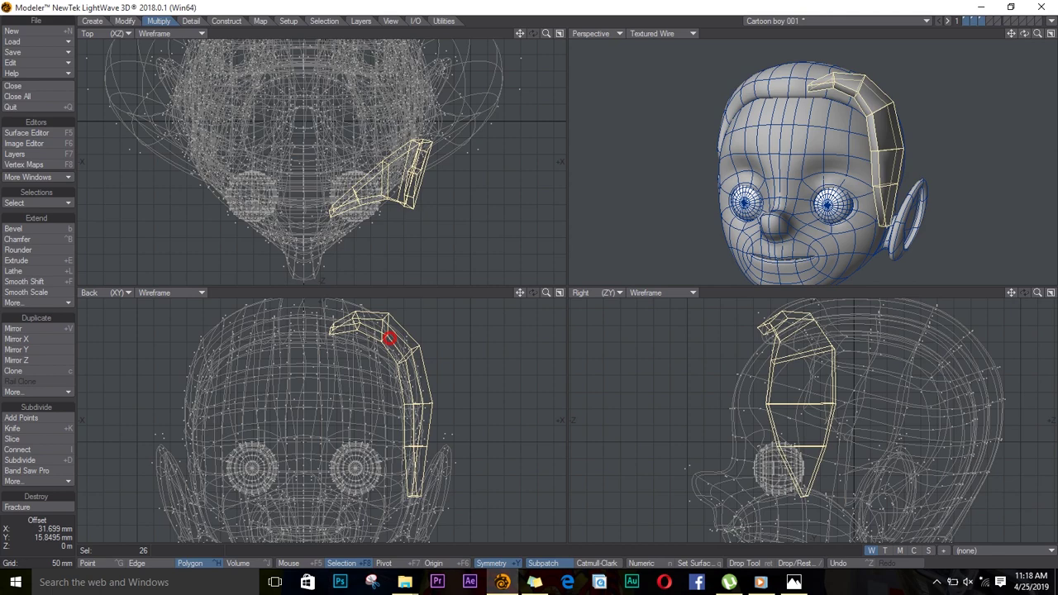
key("space")
key("slash")
Reposition the strand's tip polygon up toward the centre in the front and side views.
mouse_move(1014, 35)
left_mouse_down()
mouse_move(847, 9)
mouse_move(904, 4)
mouse_move(1025, 34)
mouse_move(992, 37)
left_mouse_up()
left_click(850, 97)
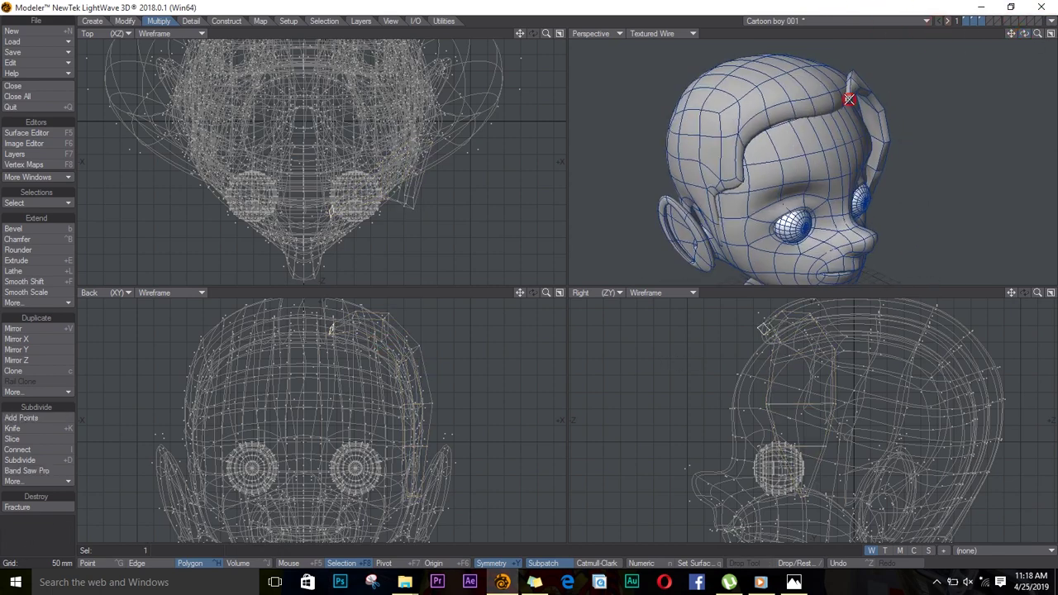
key("t")
left_click_drag(338, 329, 326, 345)
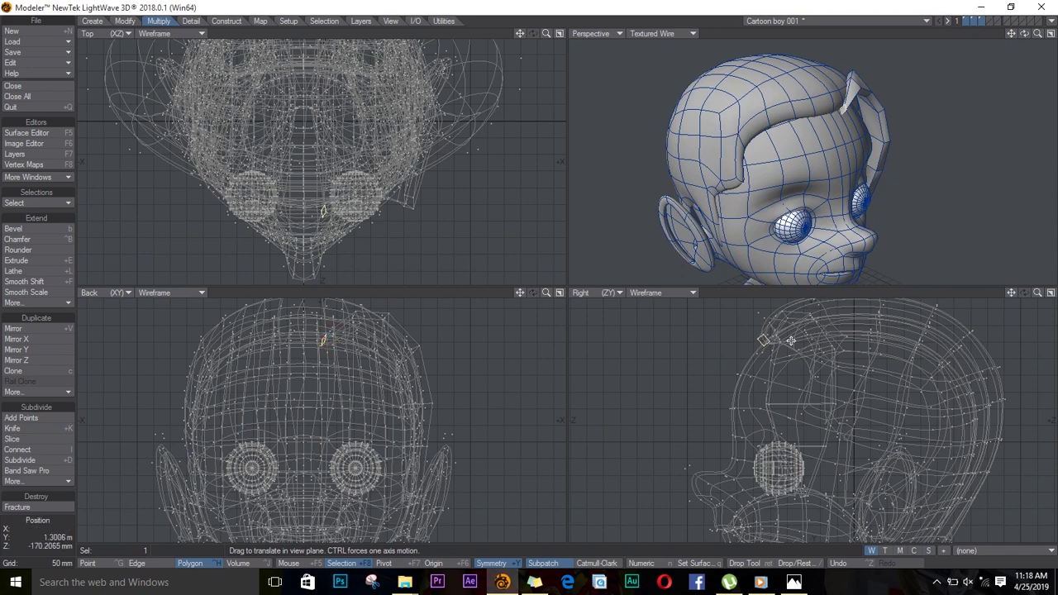
left_click_drag(767, 337, 790, 334)
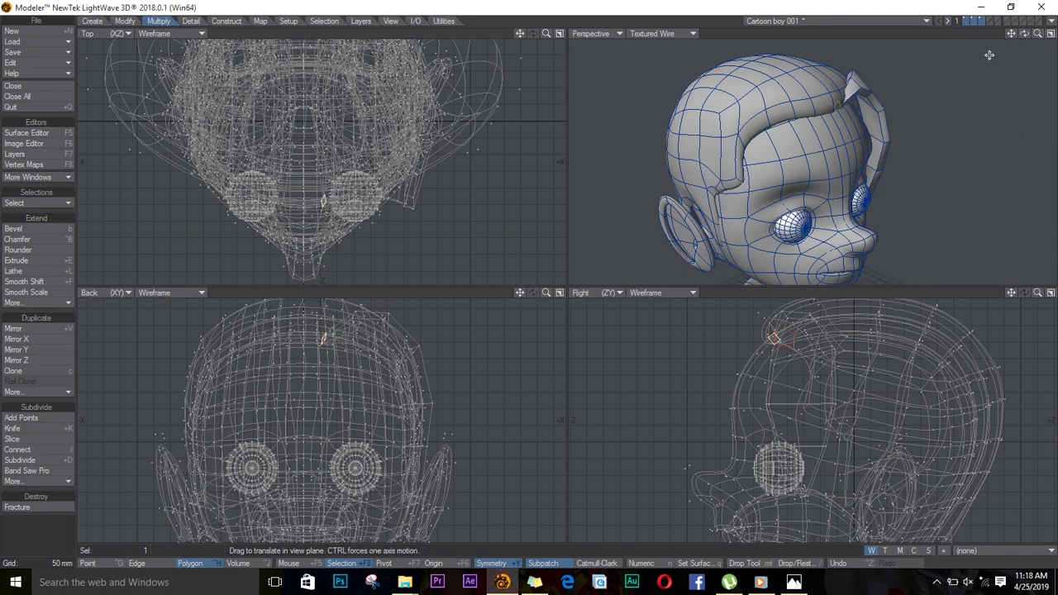
left_click_drag(1024, 33, 976, 51)
left_click(767, 337)
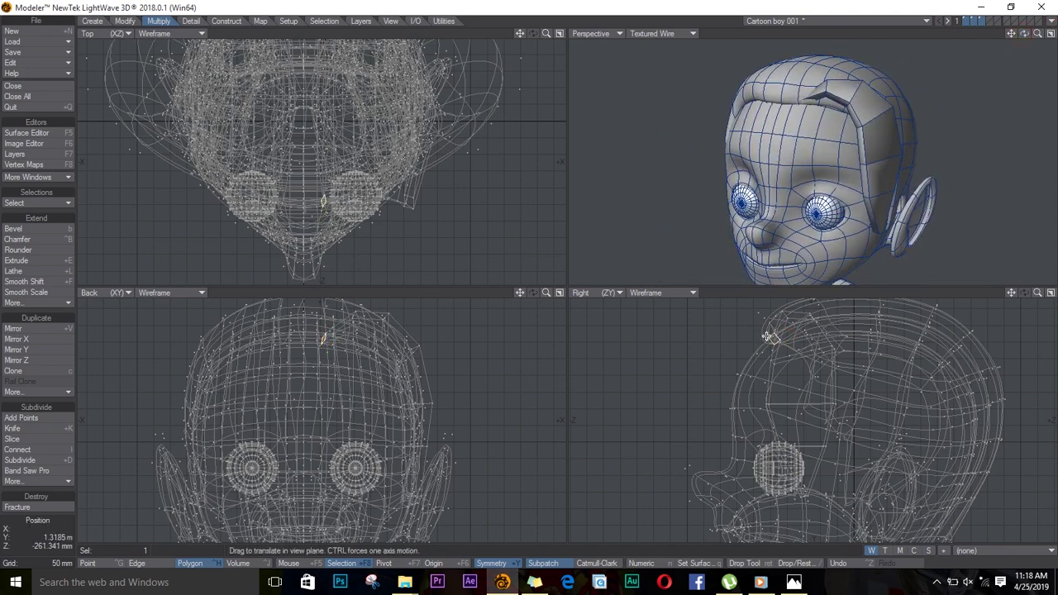
left_click_drag(330, 338, 325, 332)
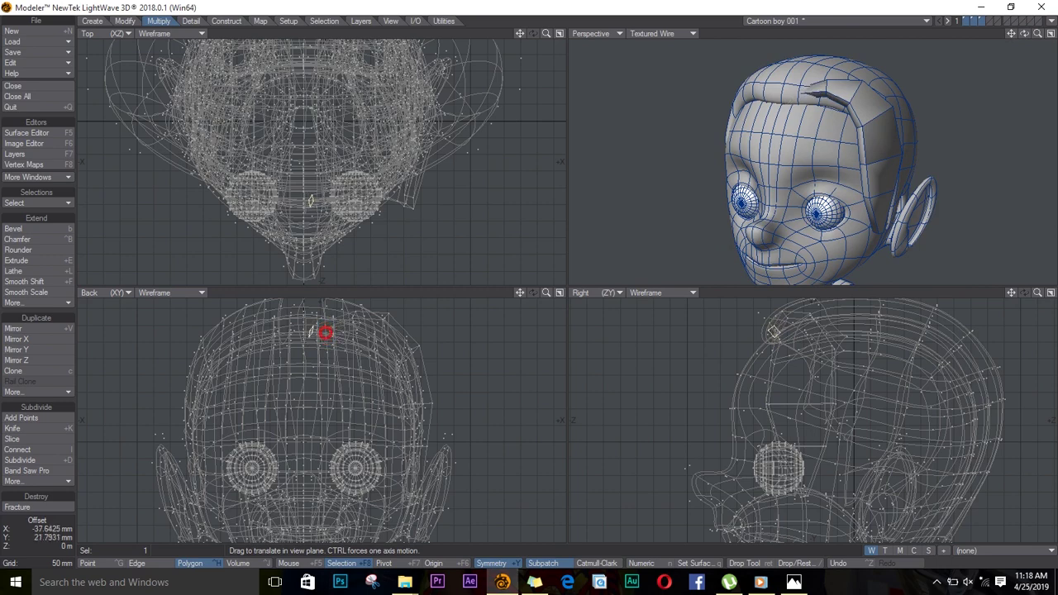
left_click_drag(785, 340, 783, 339)
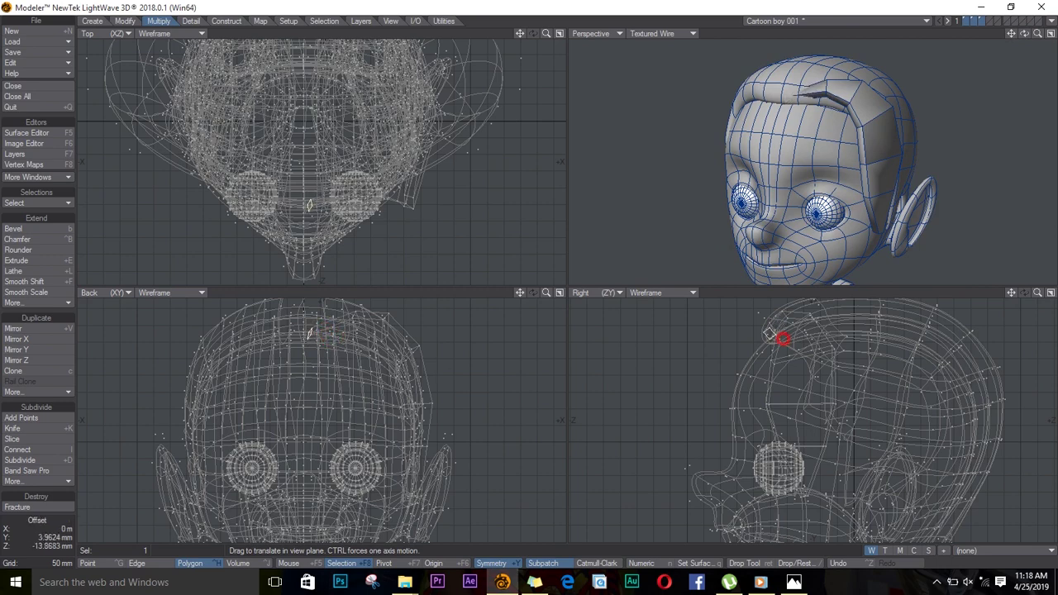
Shift the entire hair strand slightly to fit the head.
left_click(788, 390, "shift")
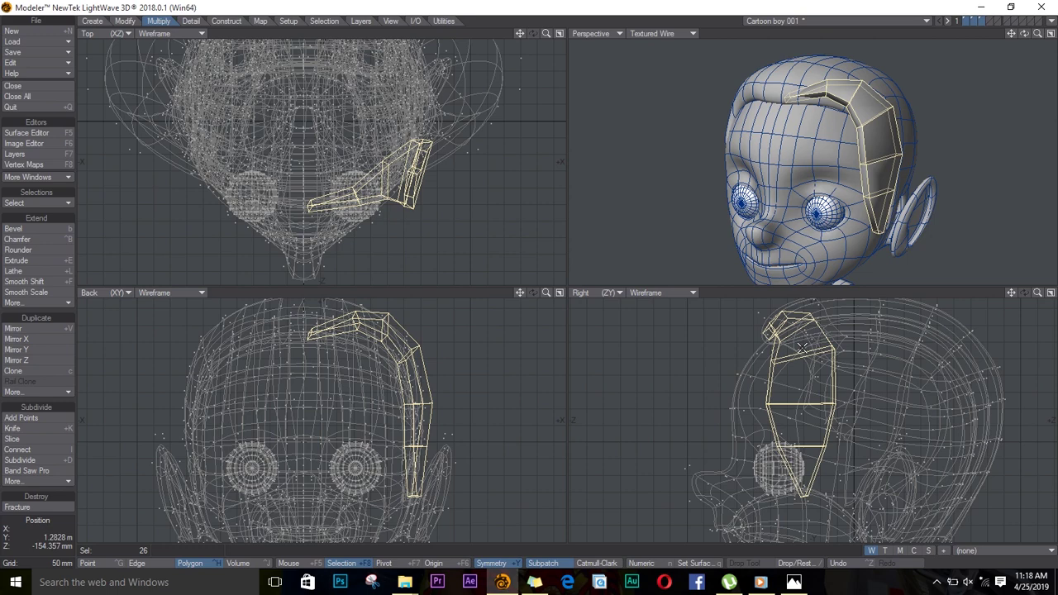
key("t")
left_click_drag(801, 347, 804, 353)
key("slash")
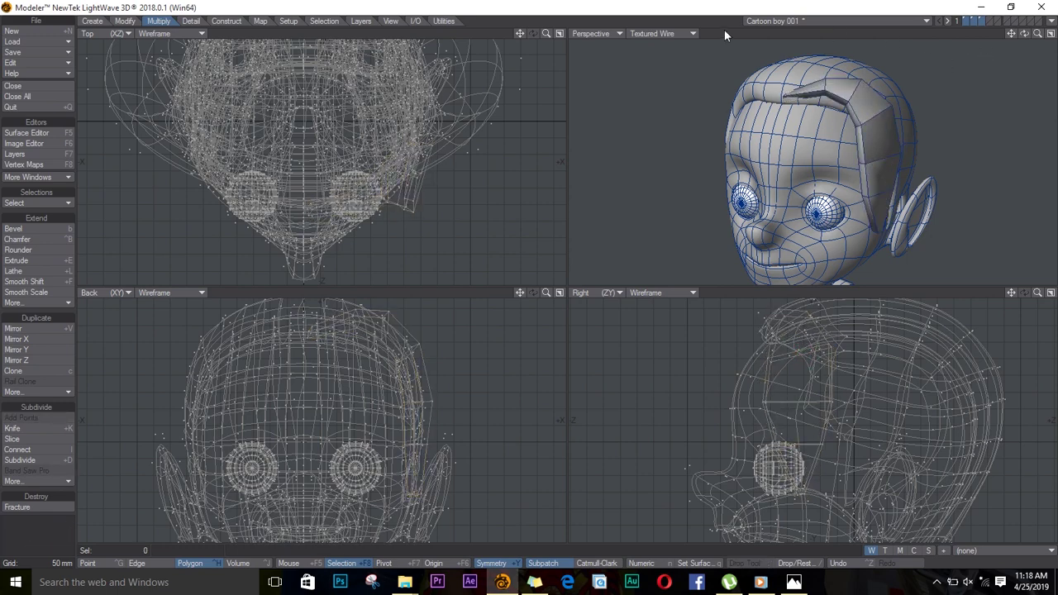
left_click(688, 33)
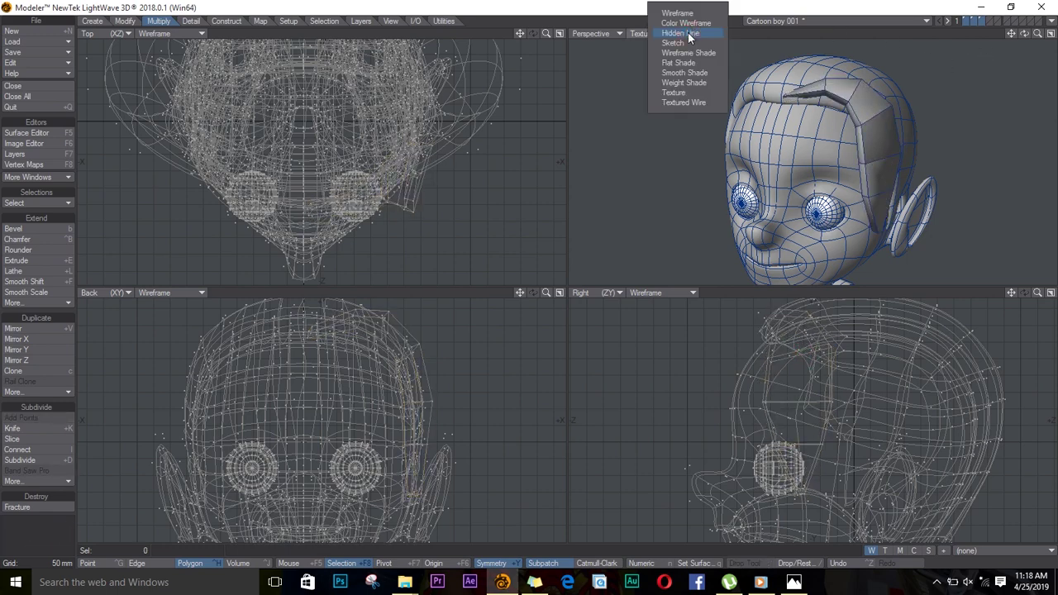
Convert the hair strand into a smooth subpatch surface with Tab.
double_click(868, 118)
key("Tab")
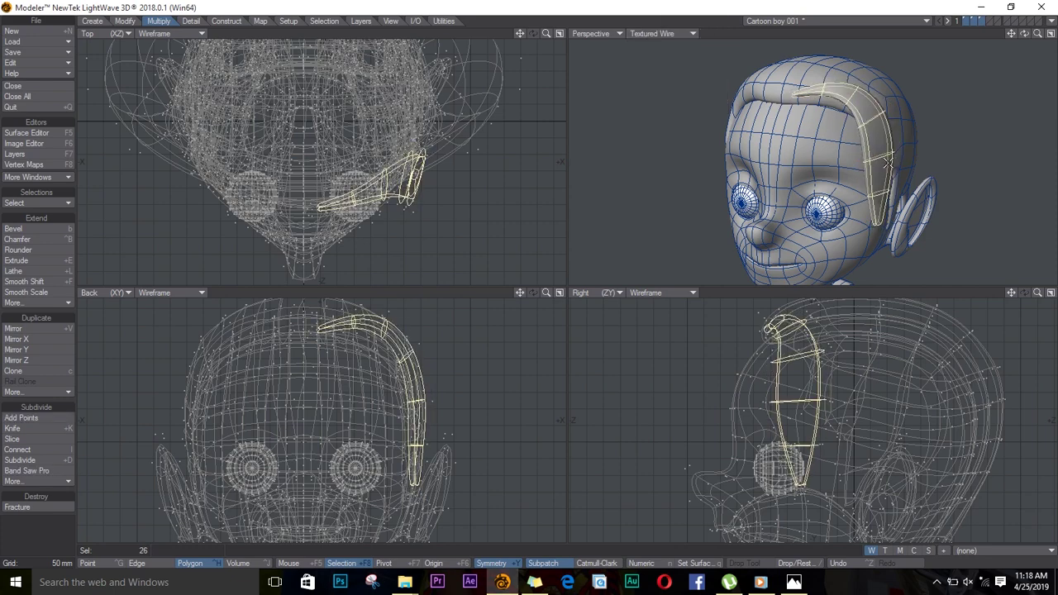
key("/")
left_click_drag(1025, 33, 942, 35)
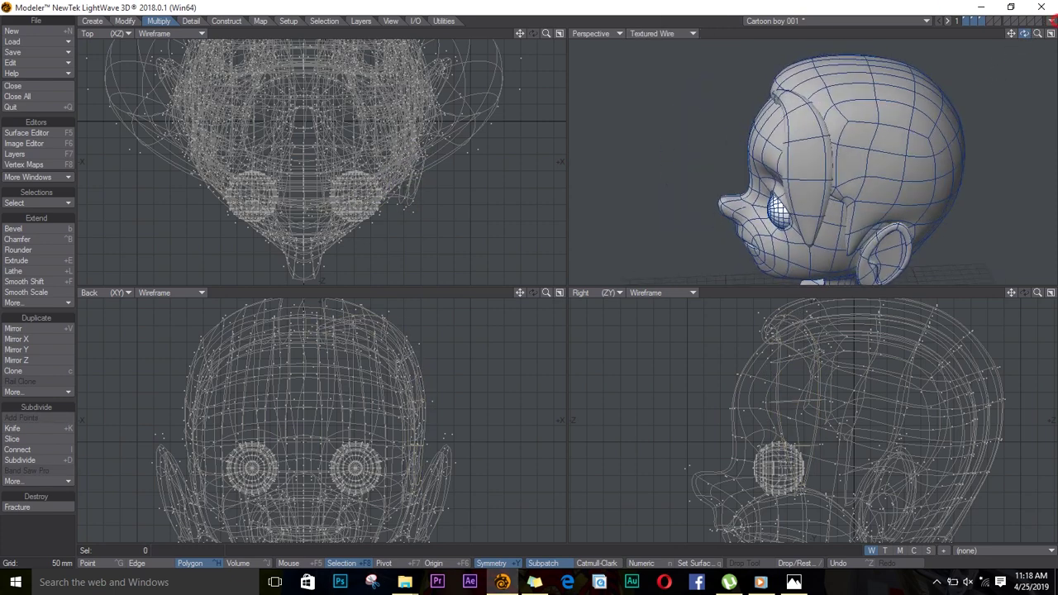
left_click(661, 33)
Switch the perspective view to textured shading and pull a top hair polygon upward.
left_click(652, 92)
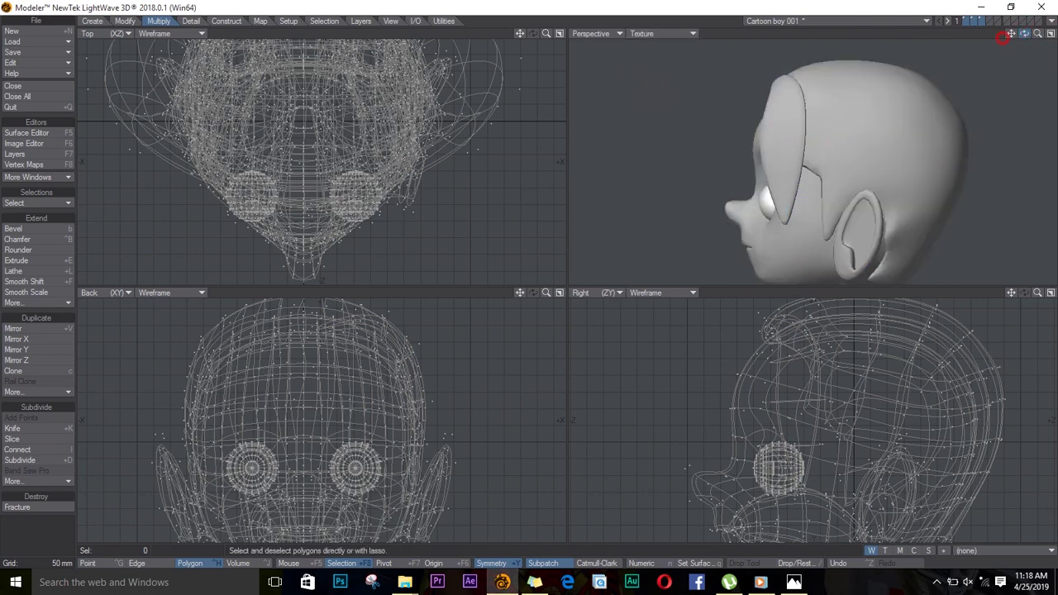
left_click_drag(1024, 33, 923, 5)
left_click(835, 105)
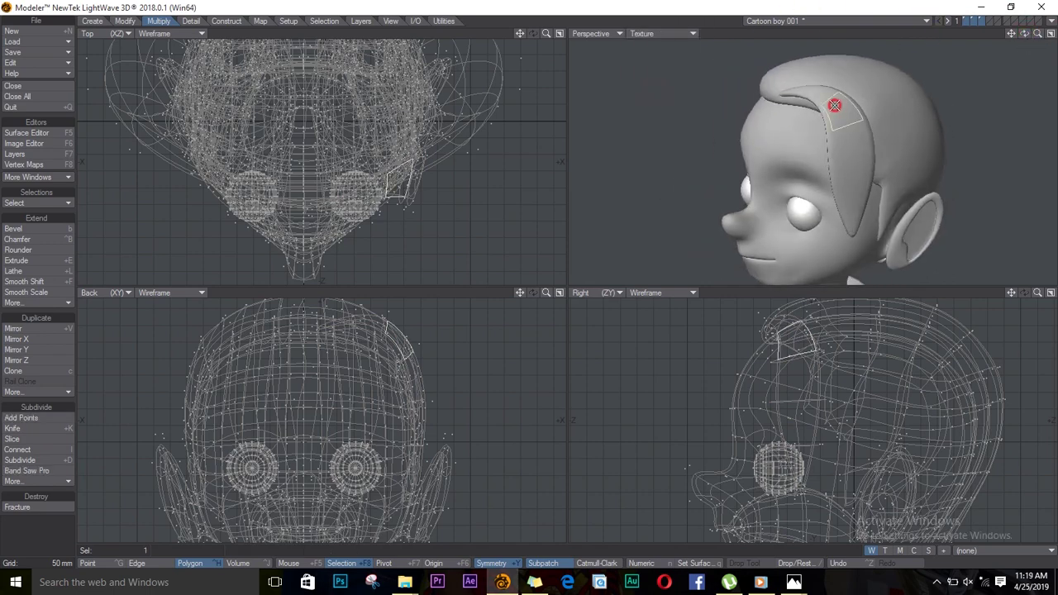
key("t")
mouse_move(417, 357)
left_mouse_down()
mouse_move(415, 334)
mouse_move(415, 346)
left_mouse_up()
key("space")
key("slash")
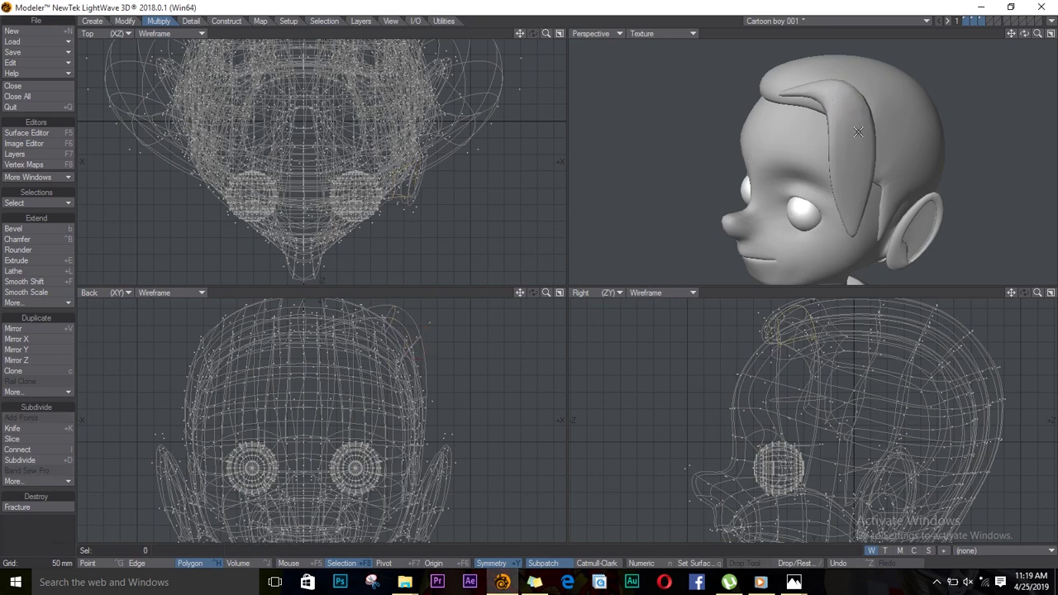
Rotate the hair-tip polygon near the ear in the front view.
mouse_move(1024, 33)
left_mouse_down()
mouse_move(942, 53)
mouse_move(857, 115)
left_mouse_up()
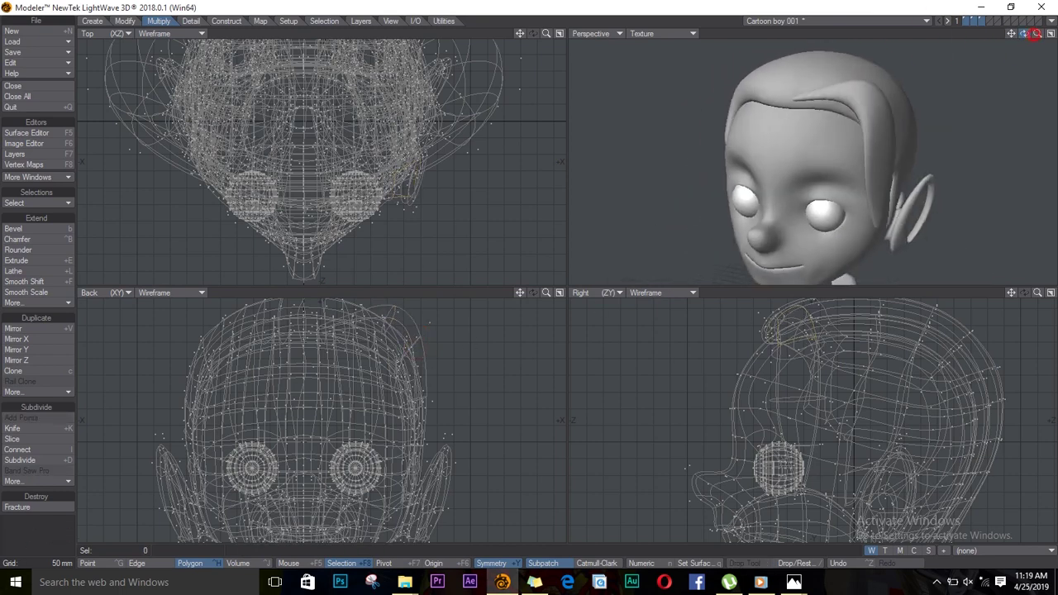
left_click_drag(1023, 35, 1054, 66)
left_click(879, 108)
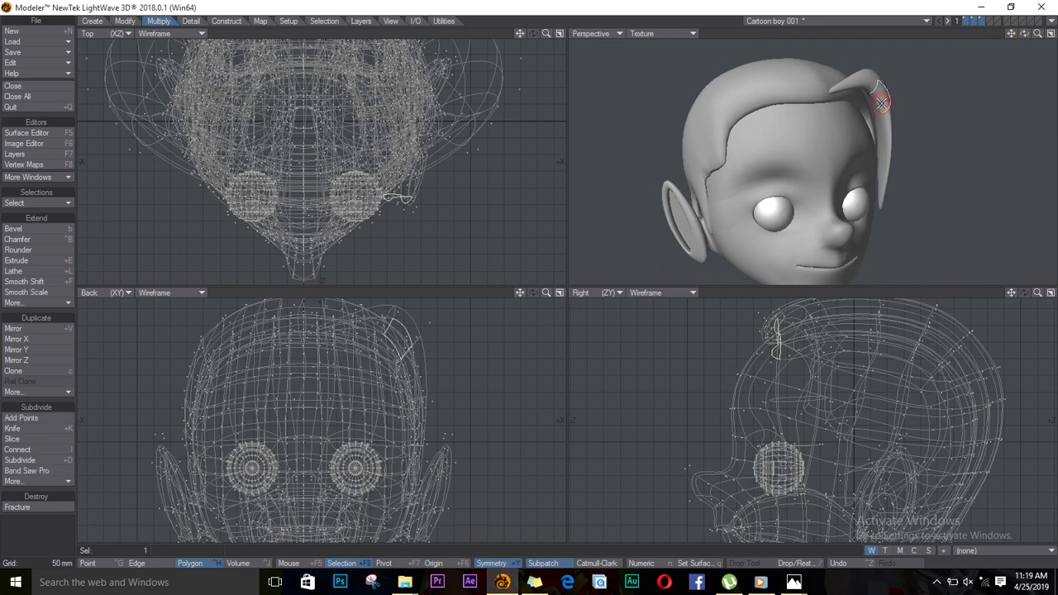
key("y")
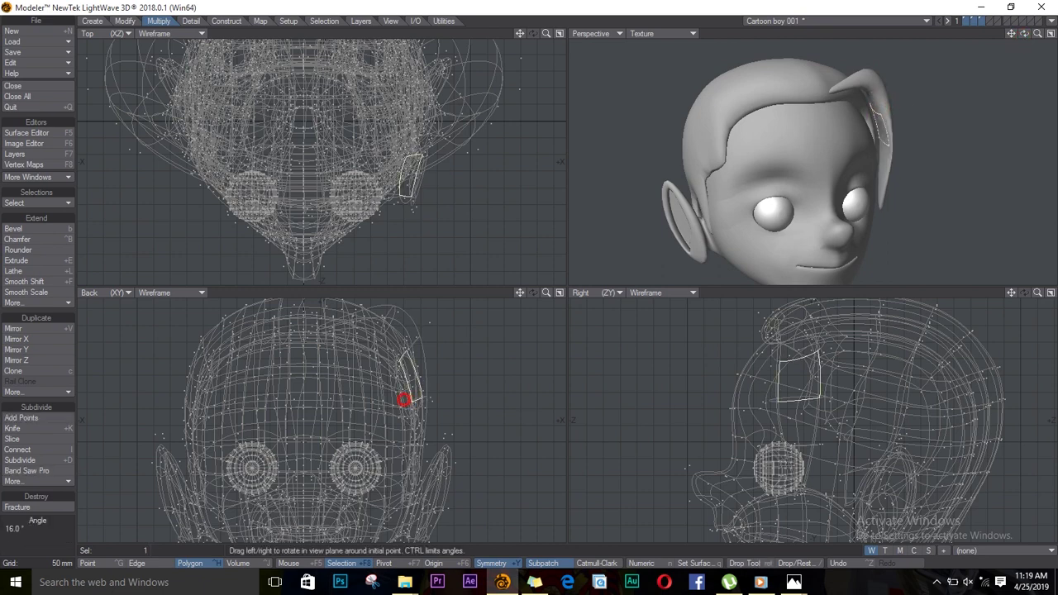
mouse_move(401, 396)
left_mouse_down()
mouse_move(418, 380)
mouse_move(406, 371)
left_mouse_up()
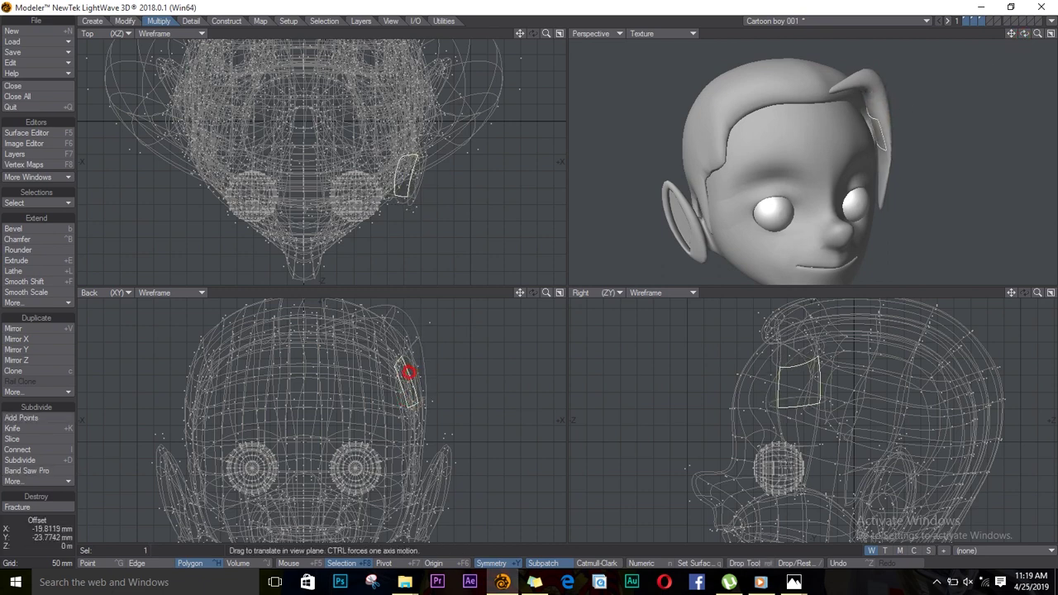
key("space")
key("slash")
Undo a stray rotation and nudge the tip polygon into place beside the ear.
left_click(857, 89)
key("y")
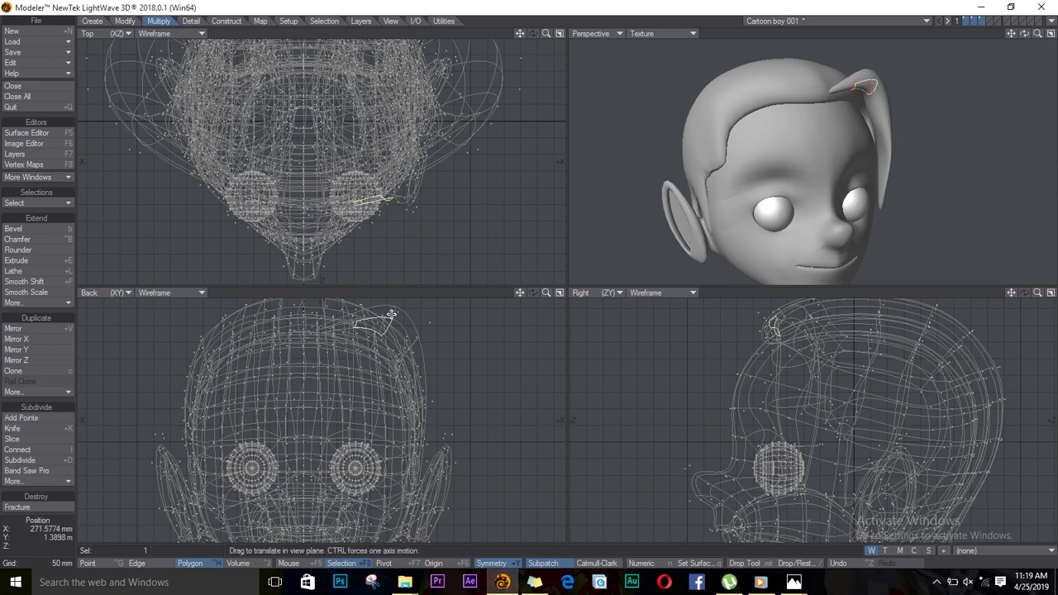
mouse_move(1024, 33)
left_mouse_down()
mouse_move(678, 4)
mouse_move(1054, 208)
left_mouse_up()
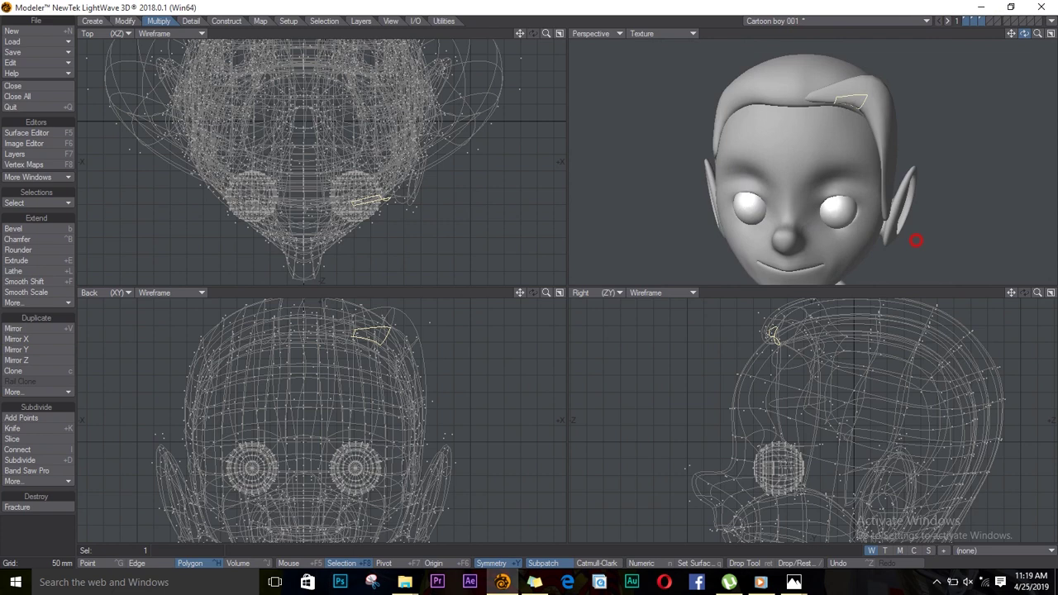
key("ctrl+z")
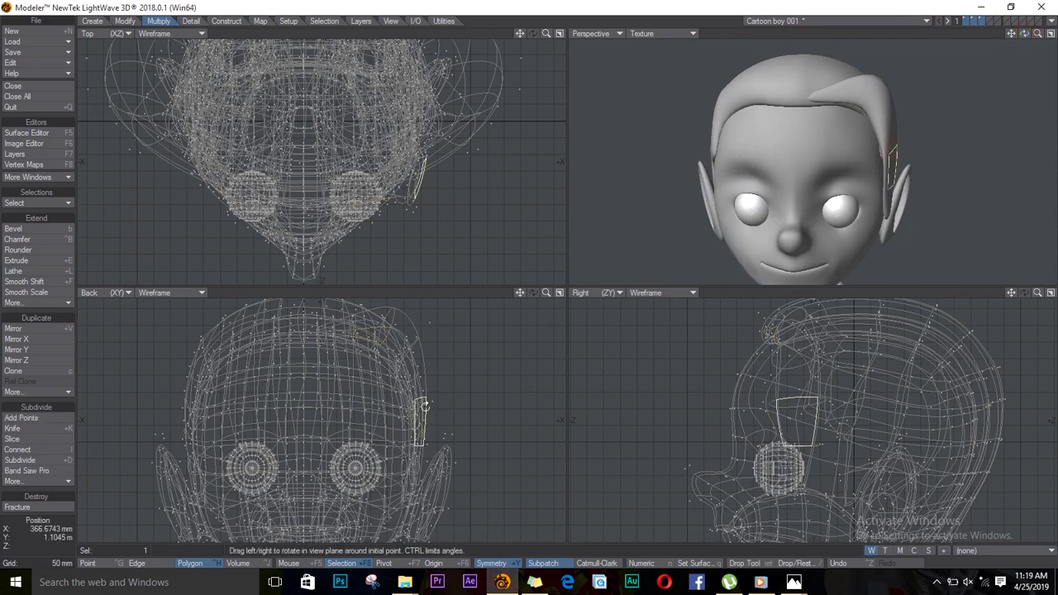
key("t")
left_click_drag(422, 405, 422, 353)
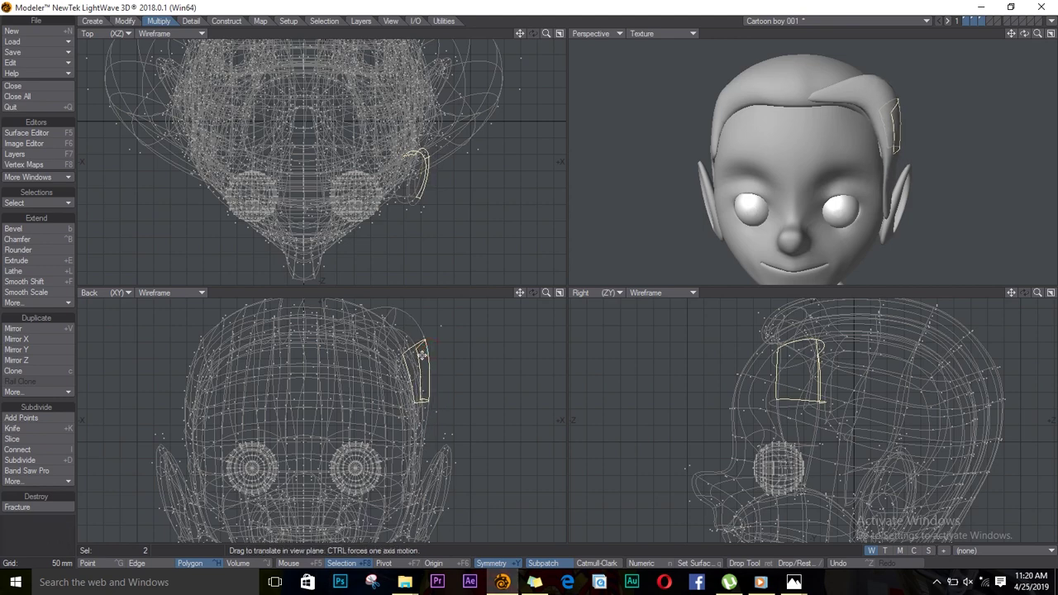
left_click(49, 529)
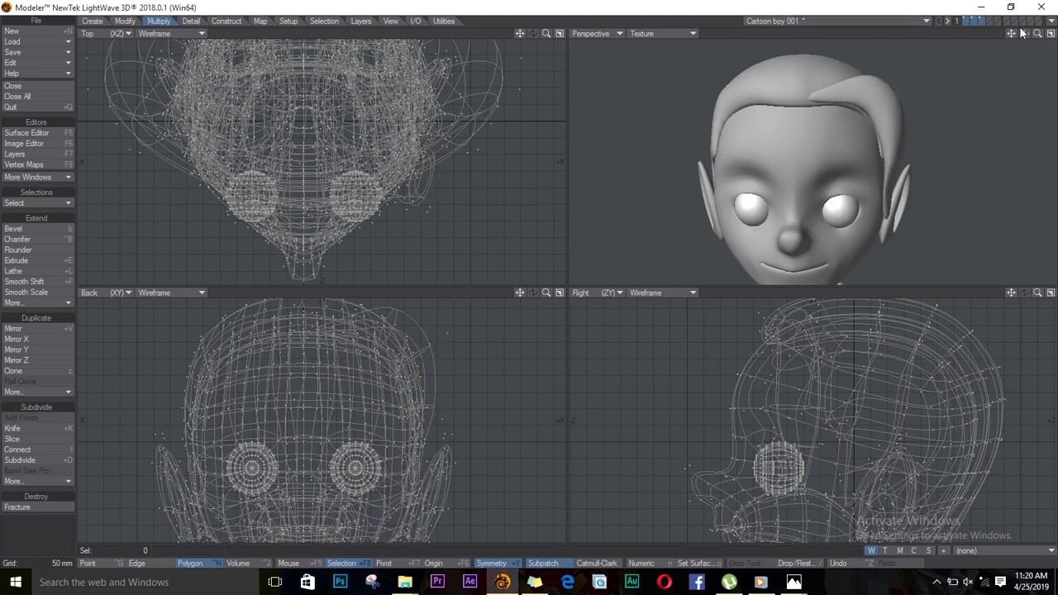
Shift the whole hair strand sideways in the front view.
mouse_move(1024, 33)
left_mouse_down()
mouse_move(976, 181)
mouse_move(736, 90)
mouse_move(839, 129)
left_mouse_up()
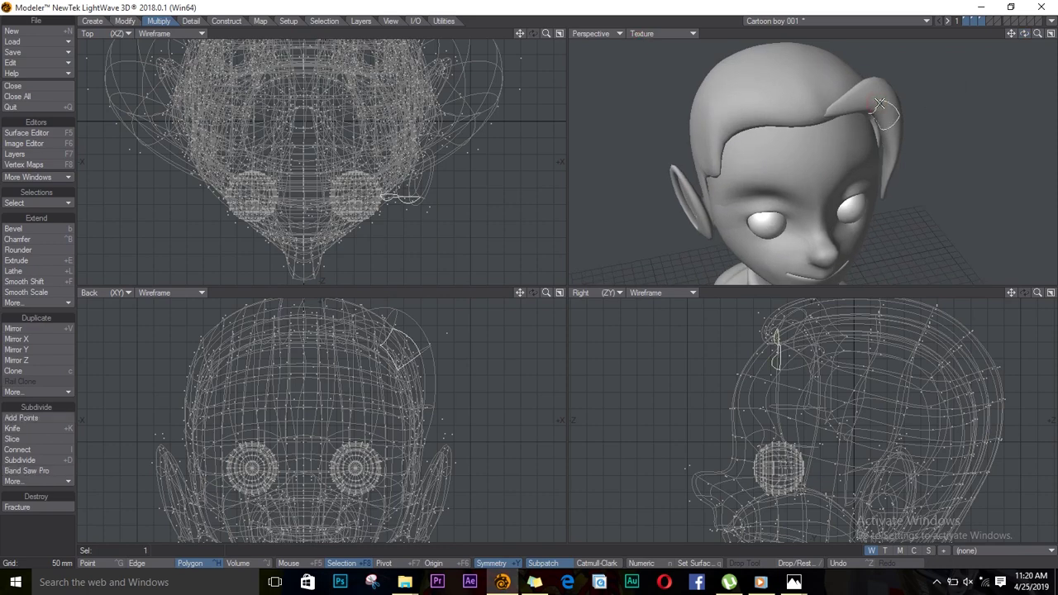
left_click(875, 107)
key("t")
left_click_drag(356, 330, 376, 328)
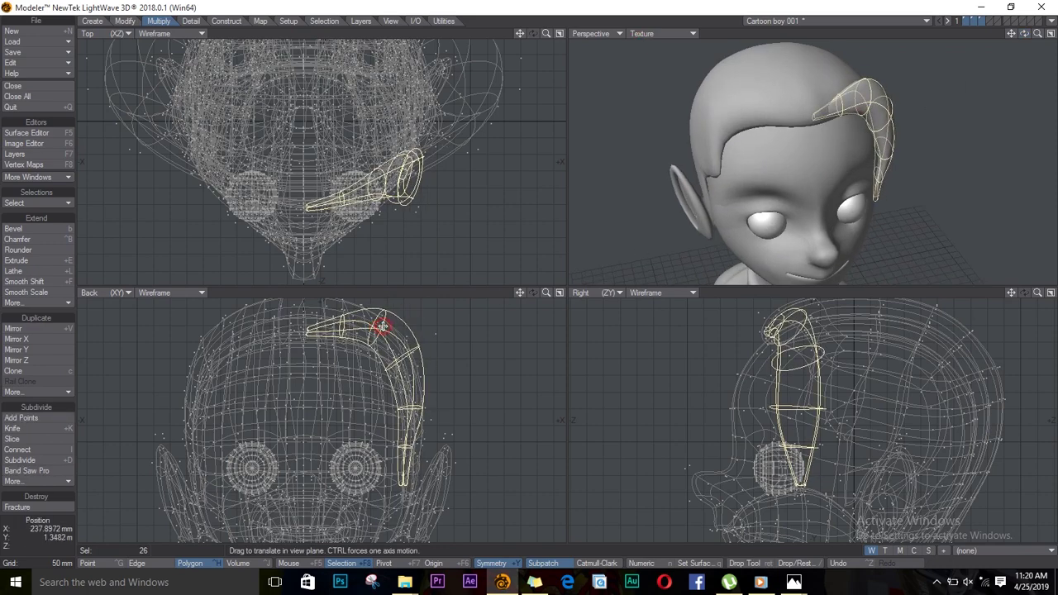
key("slash")
left_click(825, 110)
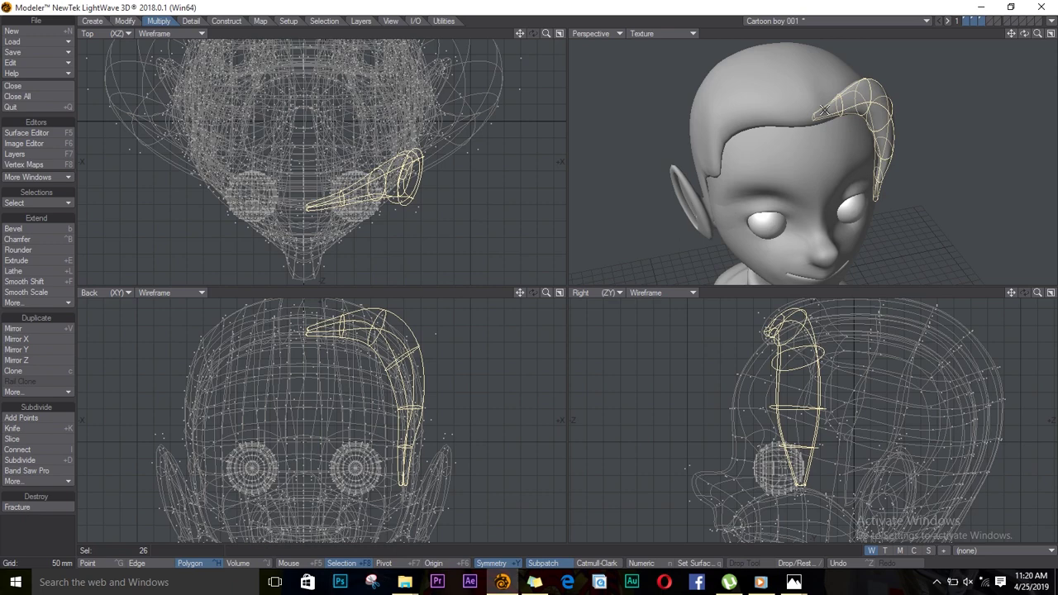
key("slash")
Select an edge loop on the strand and move it to round off the upper end.
key("ctrl+h")
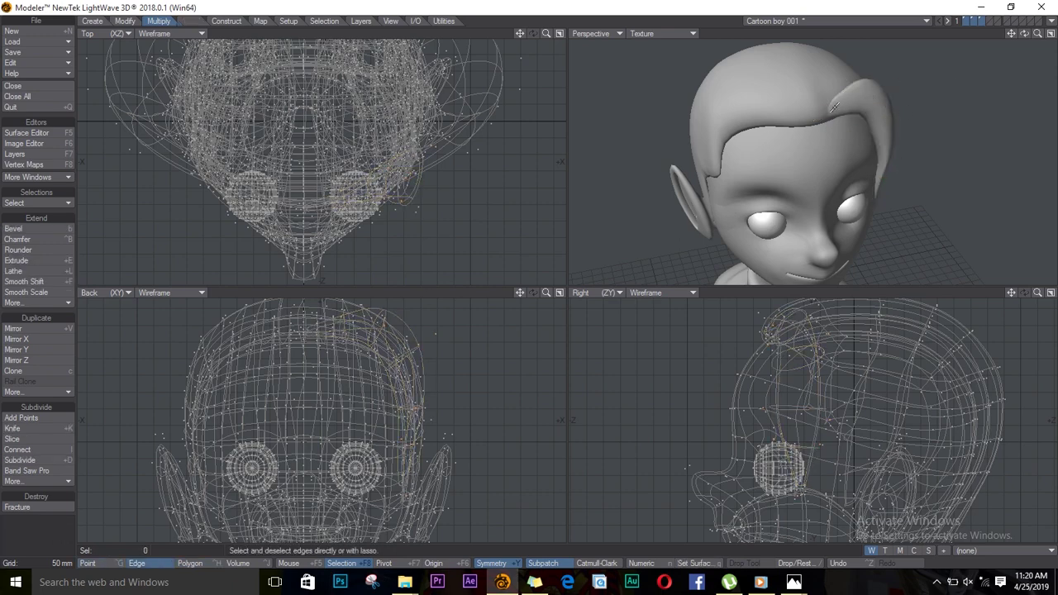
left_click(848, 103)
left_click(844, 109)
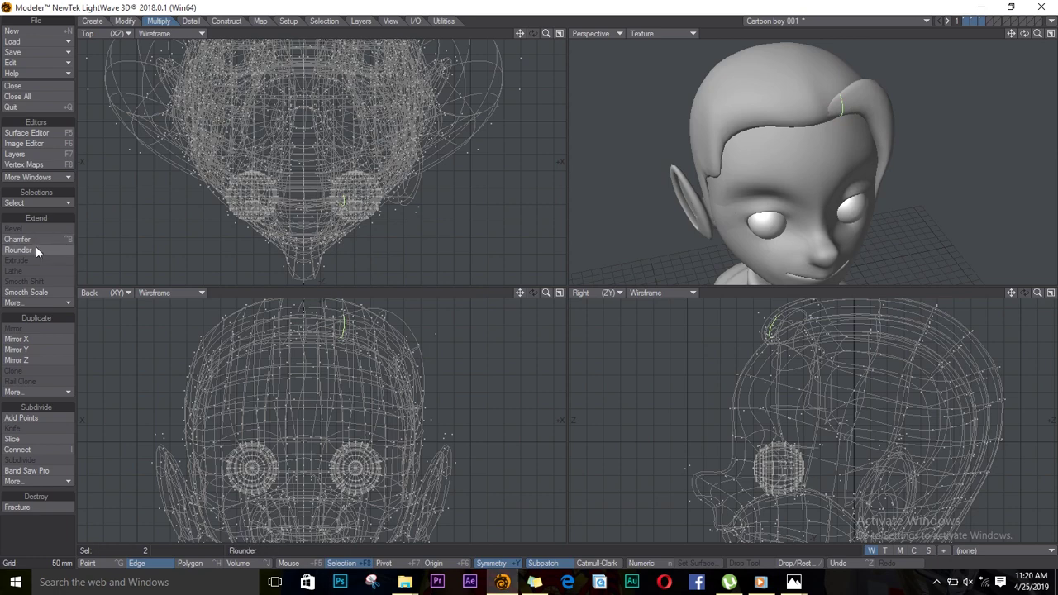
left_click(52, 204)
left_click(38, 192)
key("t")
left_click_drag(343, 339, 350, 322)
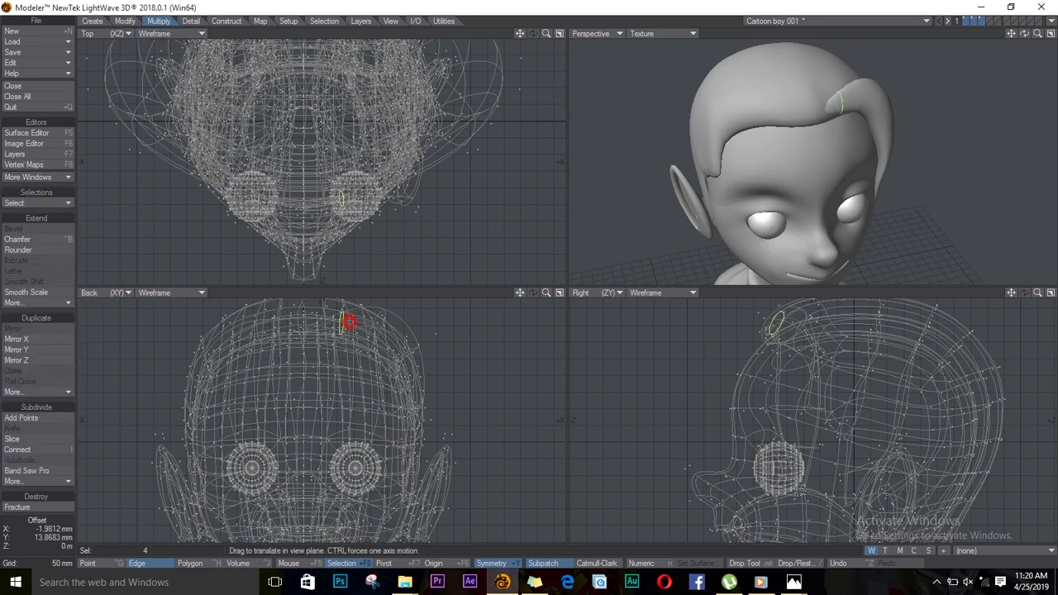
left_click_drag(761, 331, 772, 325)
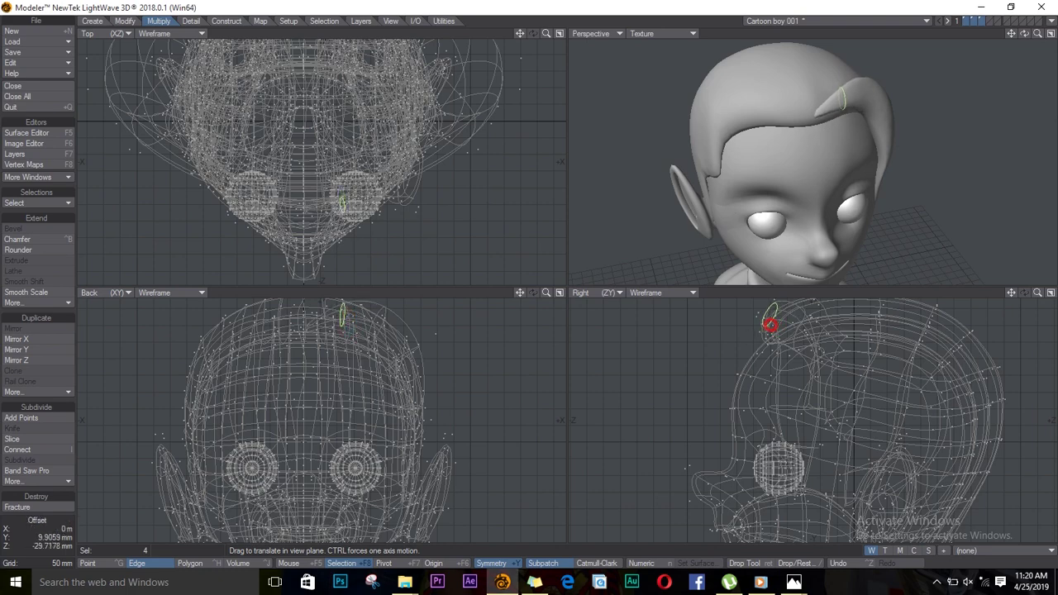
key("space")
key("slash")
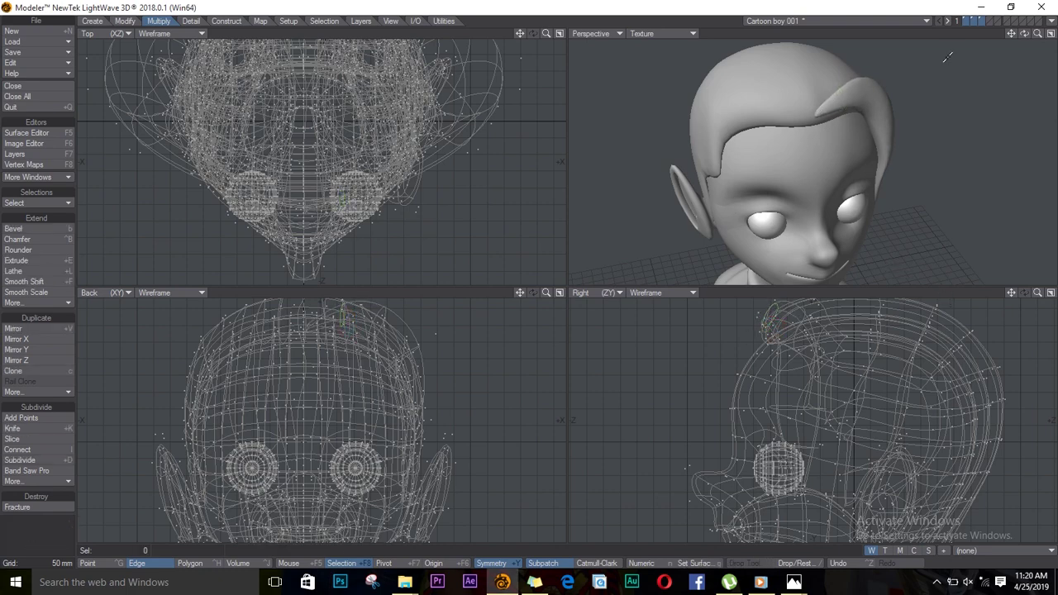
left_click_drag(1024, 36, 979, 122)
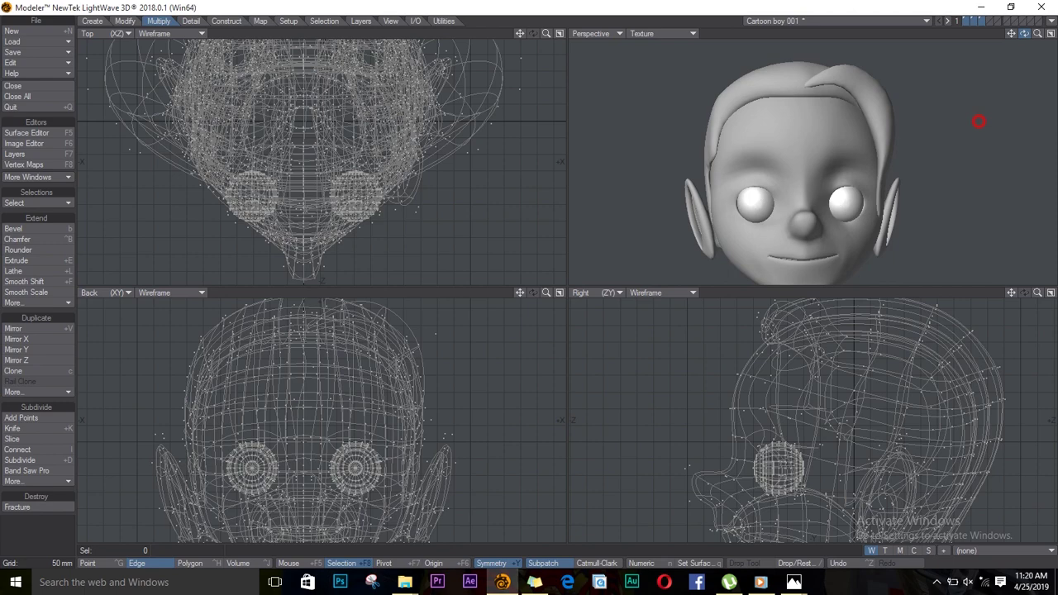
Mirror the selected hair strand across X with Shift+V onto the other side.
key("ctrl+j")
key("shift+v")
key("n")
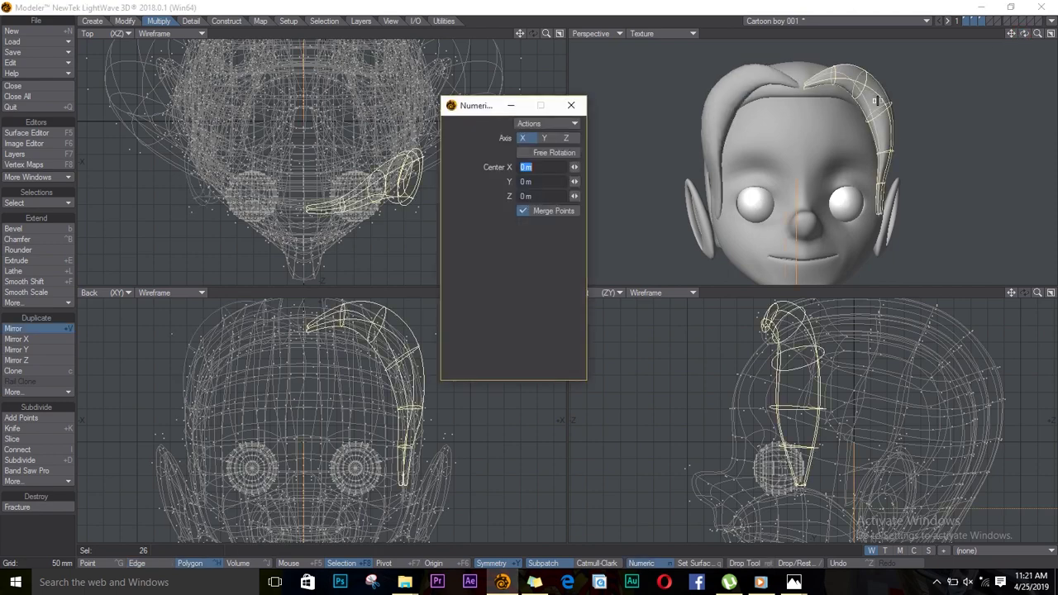
left_click(571, 106)
key("slash")
mouse_move(1024, 33)
left_mouse_down()
mouse_move(1054, 113)
mouse_move(838, 106)
left_mouse_up()
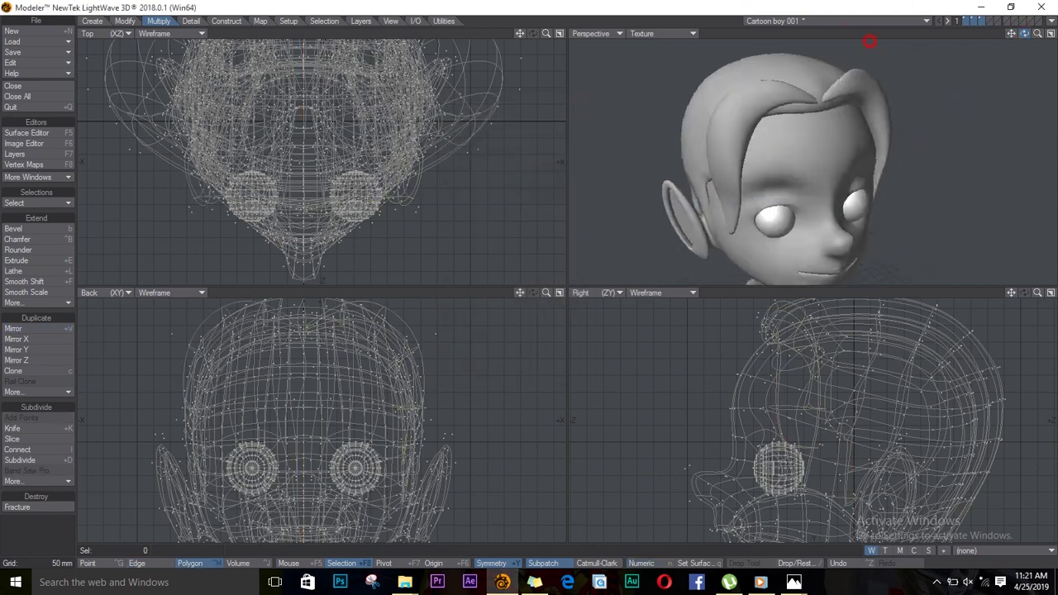
Nudge both hair strands together in the side and top views, then hide the head.
left_click(839, 86)
key("bracketright")
key("t")
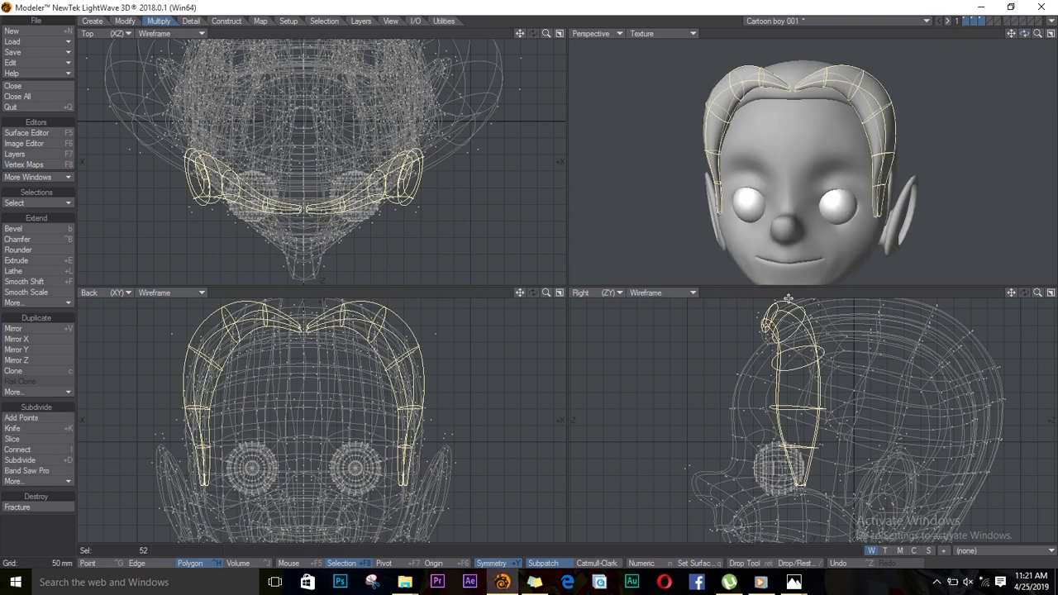
left_click_drag(782, 321, 780, 313)
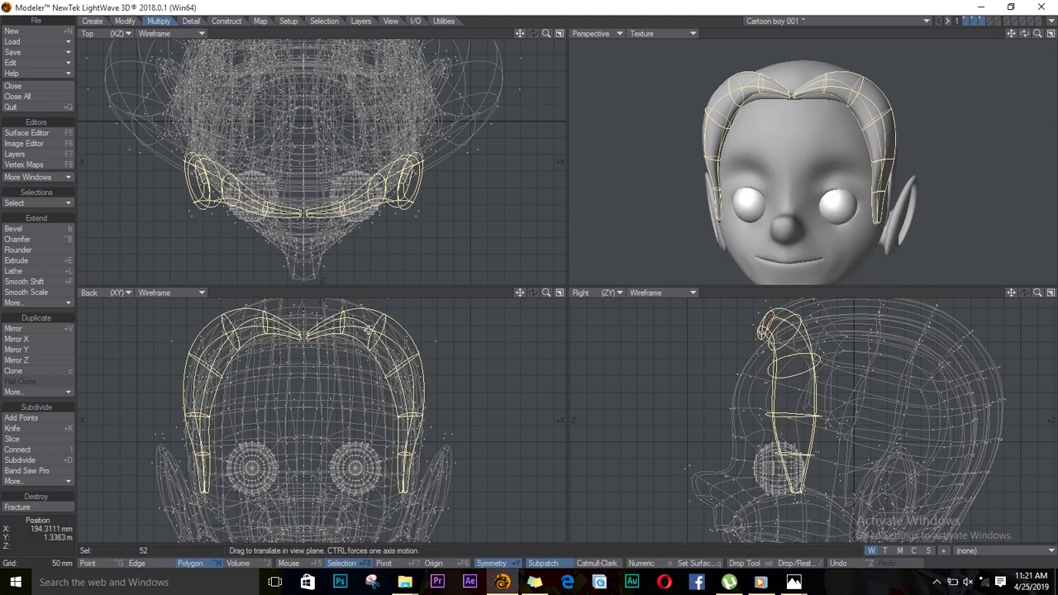
left_click_drag(345, 227, 345, 229)
key("space")
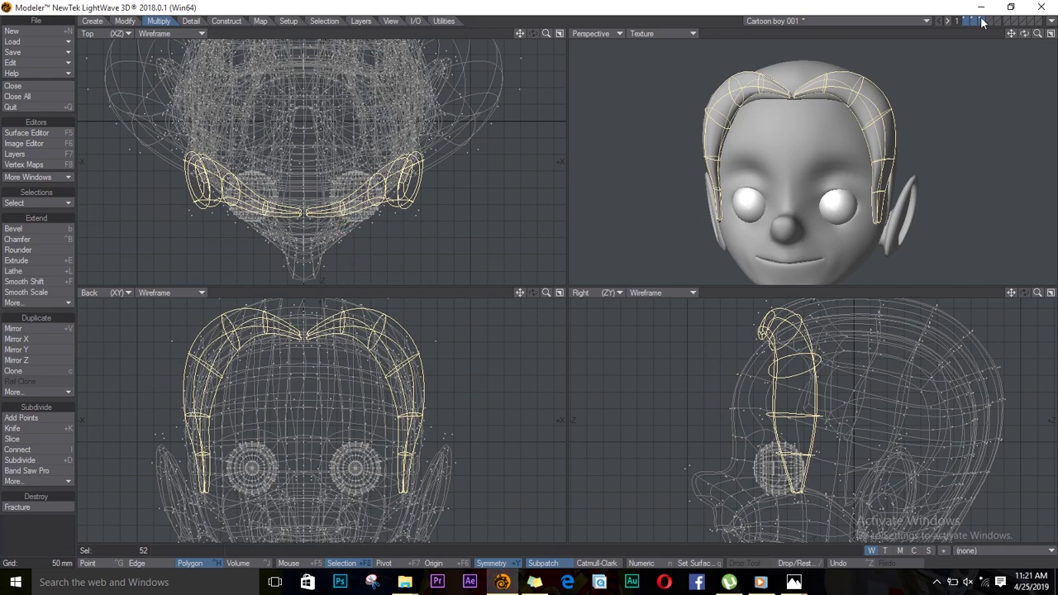
left_click(982, 22)
Select the centre hair-tip polygons and move them in toward the middle.
key("ctrl+g")
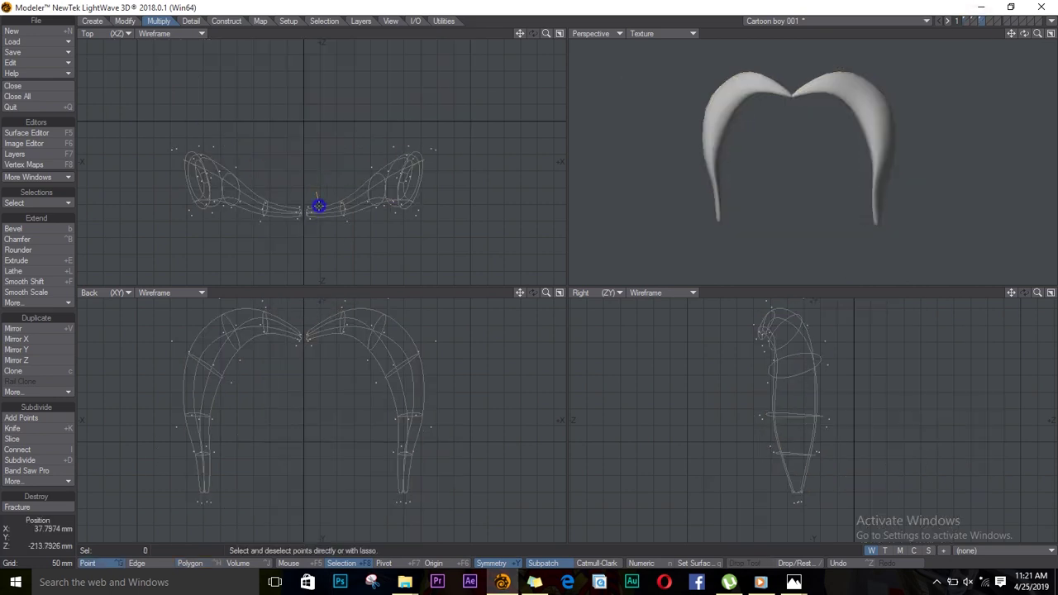
left_click_drag(317, 206, 301, 222)
key("ctrl+h")
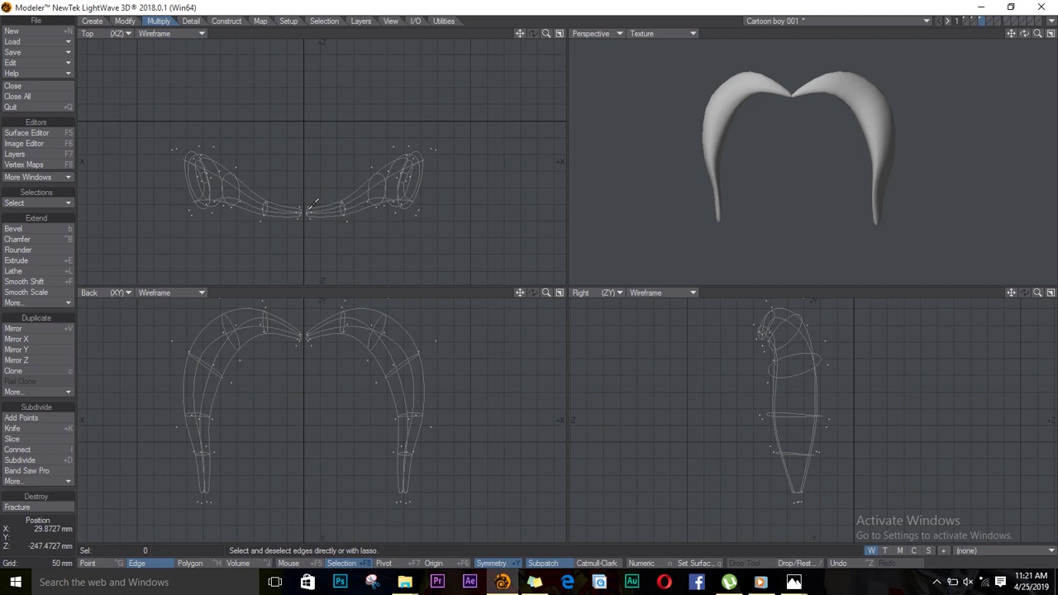
key("ctrl+j")
left_click(304, 213)
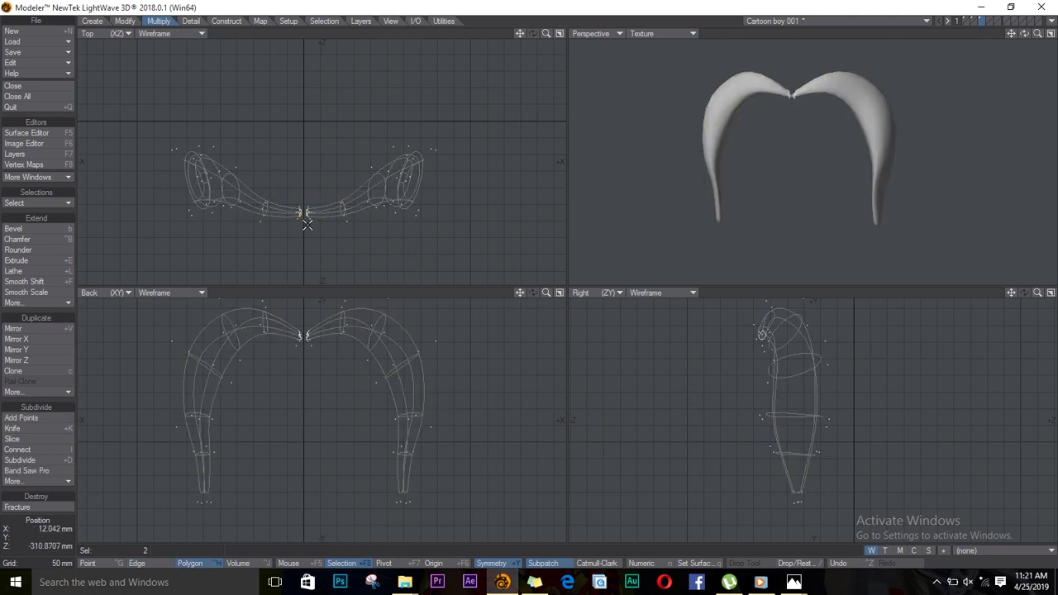
key("t")
left_click_drag(307, 224, 302, 183)
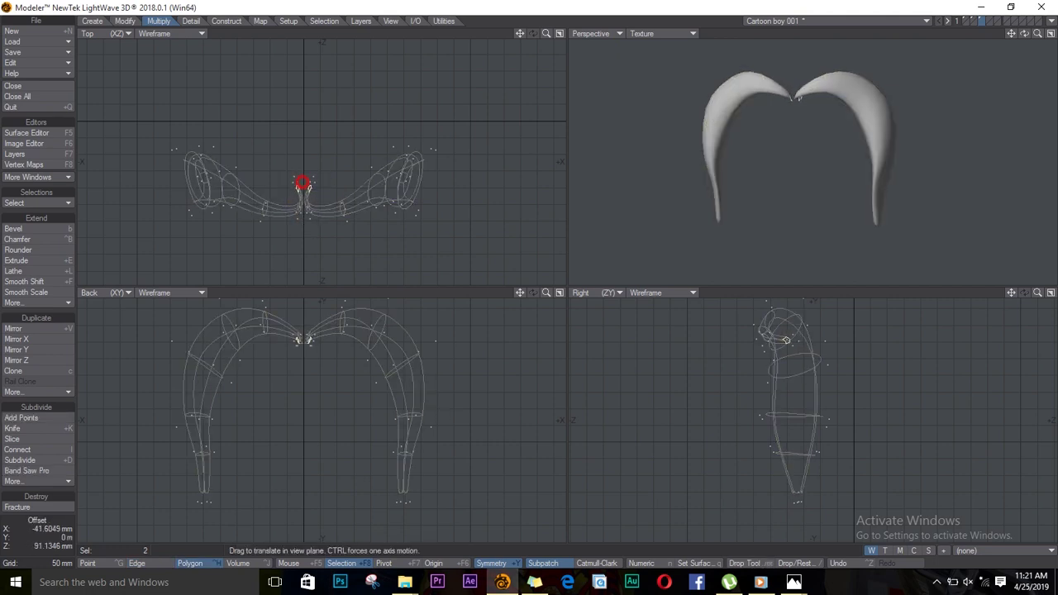
key("shift+bracketright")
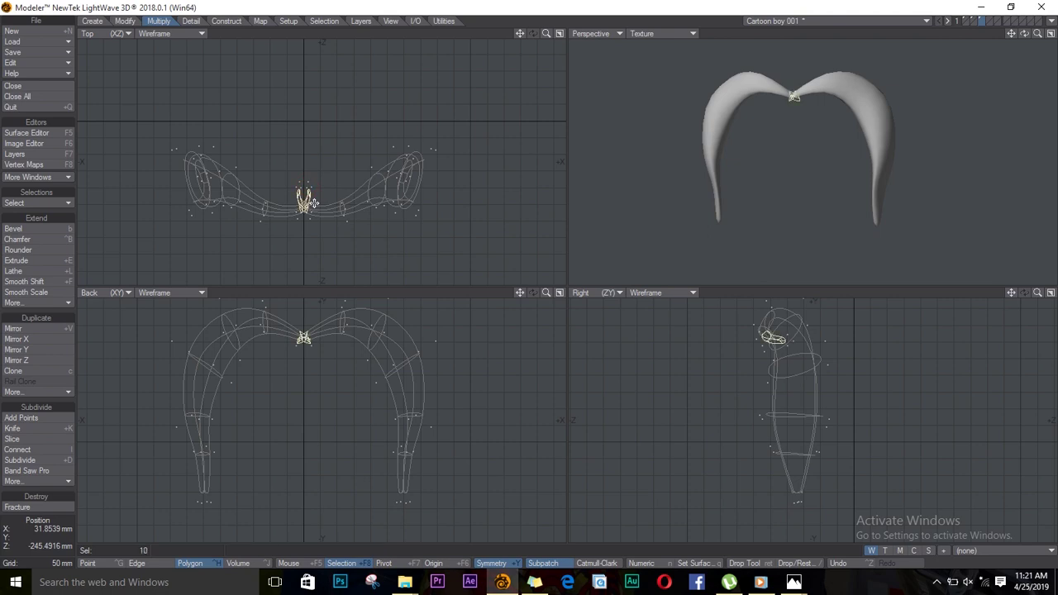
left_click_drag(304, 198, 322, 198)
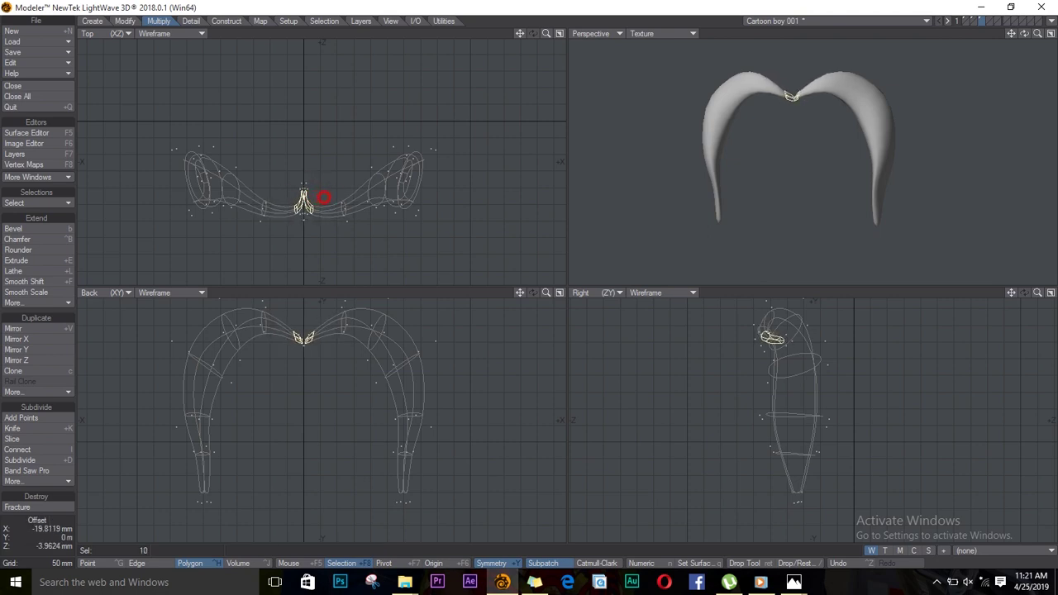
left_click_drag(321, 328, 319, 328)
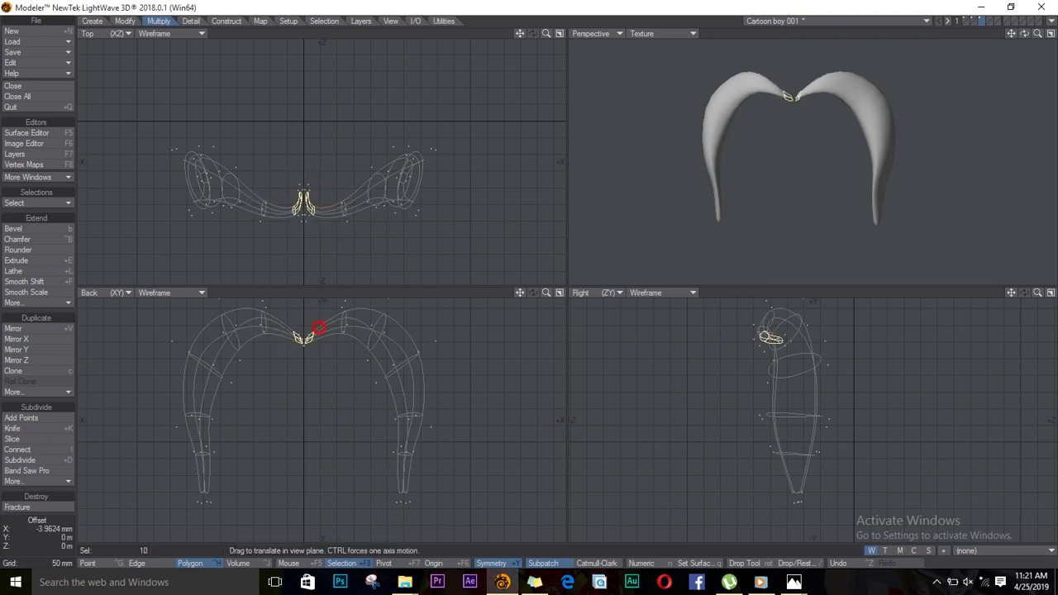
Show the head and body layers and fit all views with A.
left_click(975, 21)
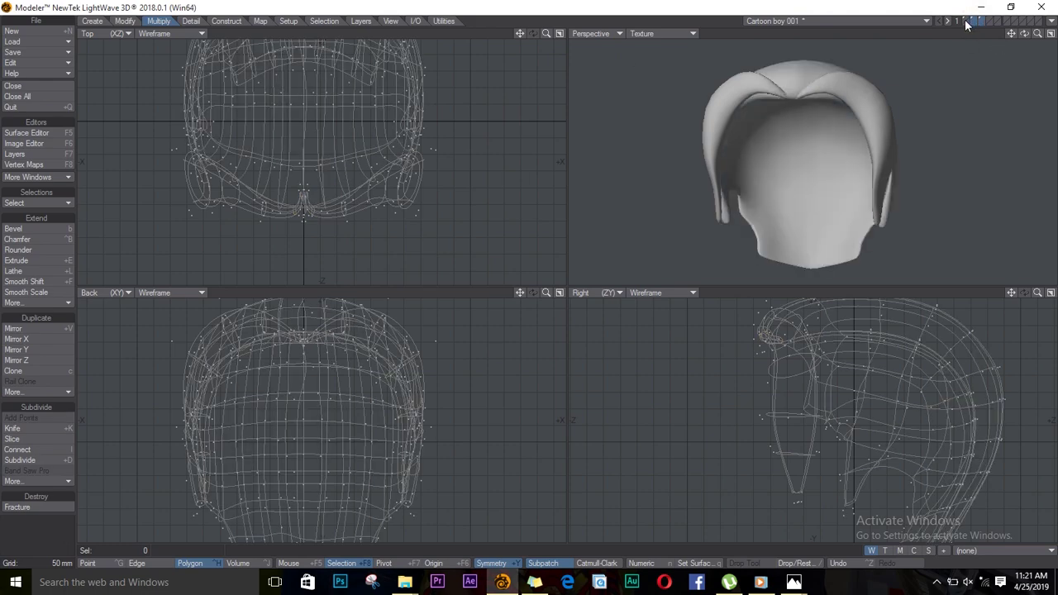
left_click(967, 22)
mouse_move(1024, 33)
left_mouse_down()
mouse_move(992, 50)
mouse_move(973, 40)
left_mouse_up()
key("a")
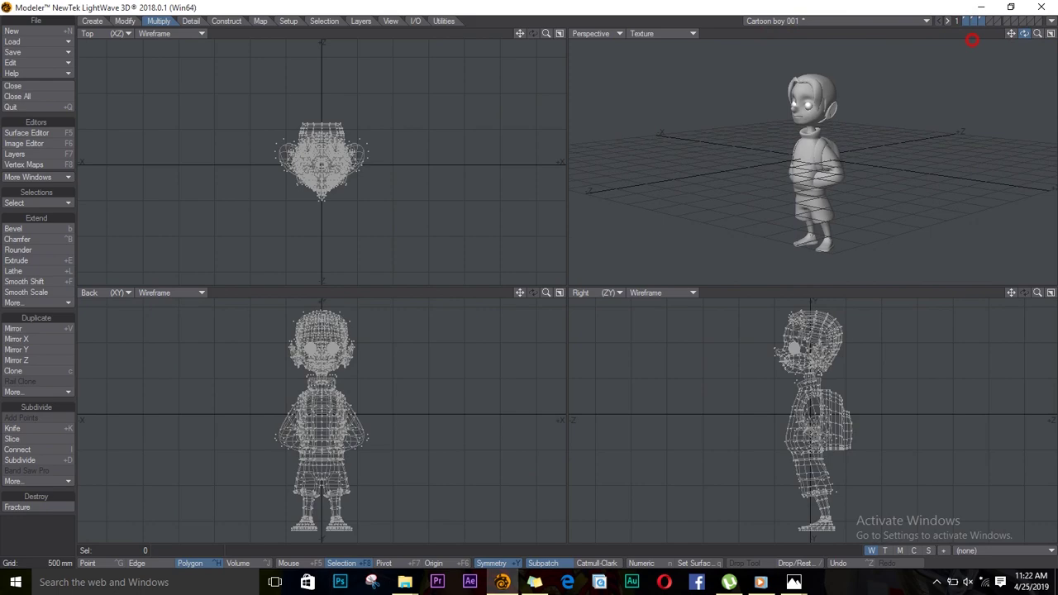
Push two polygons on the back of the head slightly backward.
scroll(972, 40, "up", 5)
mouse_move(1024, 33)
left_mouse_down()
mouse_move(984, 66)
mouse_move(840, 89)
mouse_move(1029, 38)
mouse_move(324, 12)
mouse_move(915, 114)
mouse_move(991, 140)
left_mouse_up()
key("a")
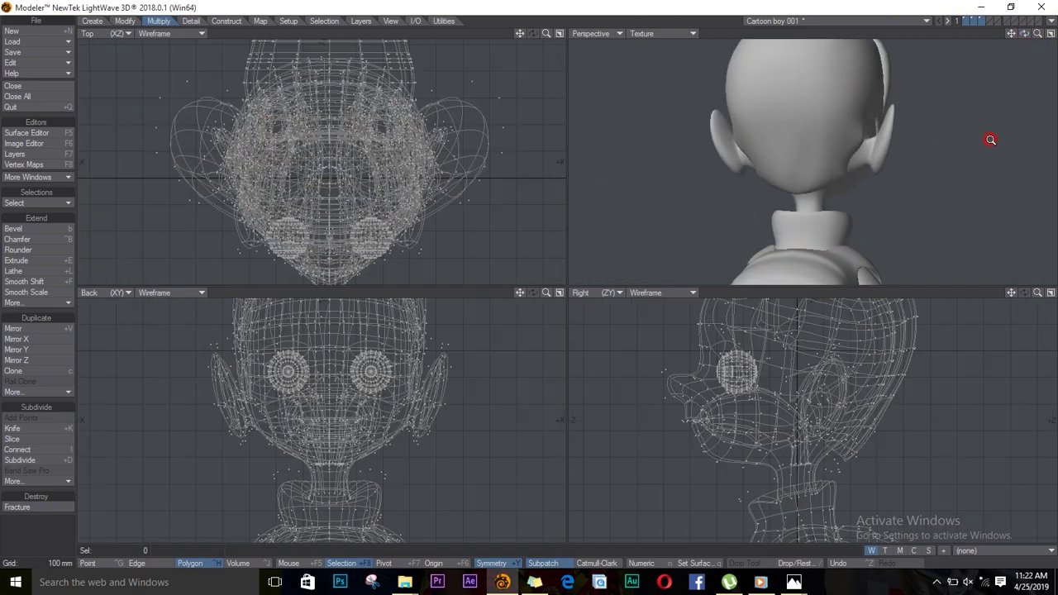
left_click(804, 123)
left_click(812, 129)
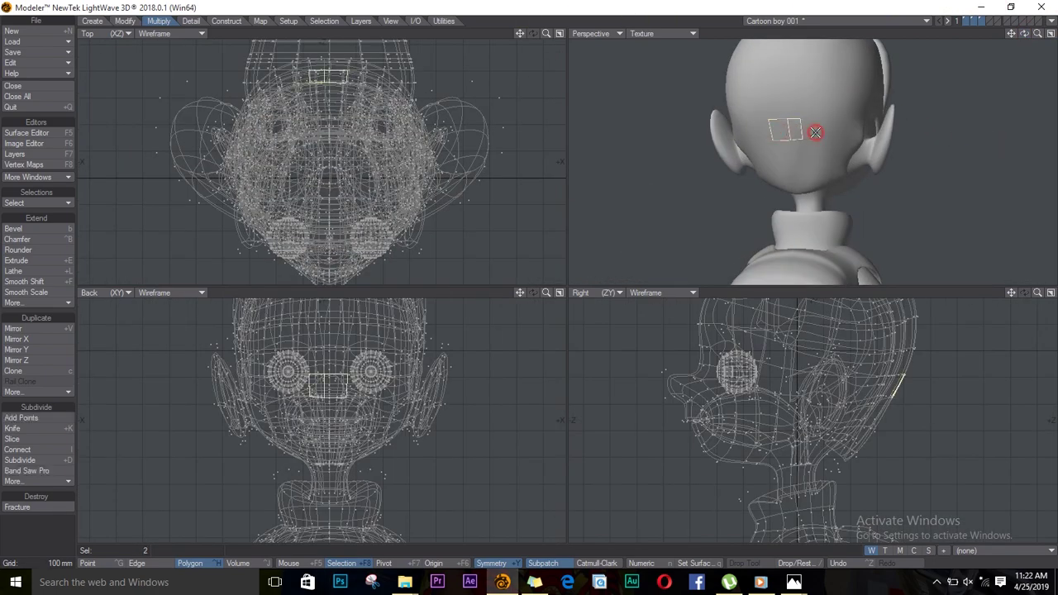
key("t")
left_click_drag(912, 359, 917, 361)
key("slash")
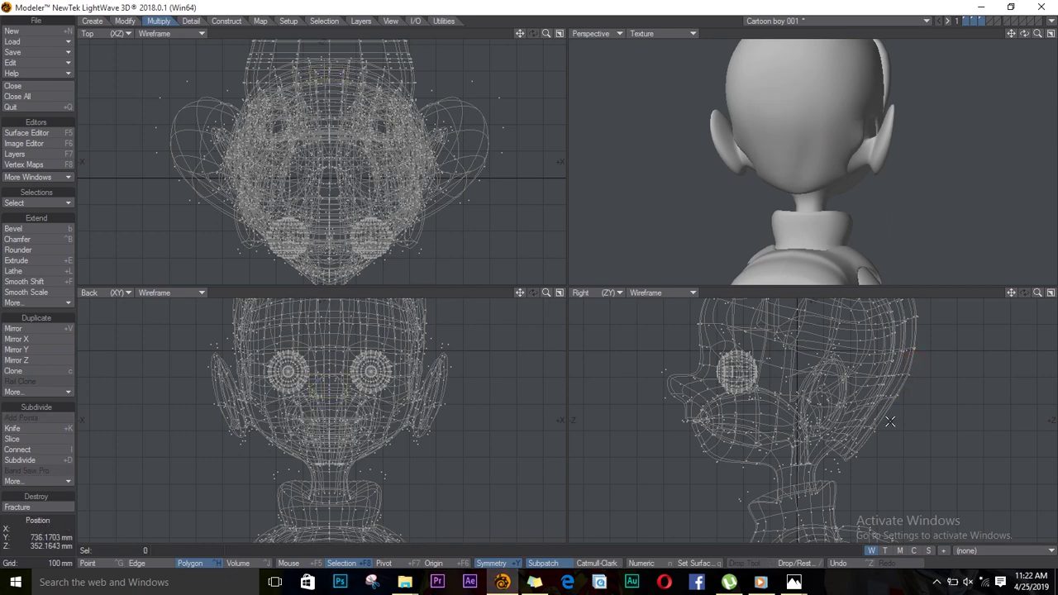
Shift one more back-of-head polygon into place.
left_click(809, 154)
key("t")
left_click_drag(890, 410, 895, 414)
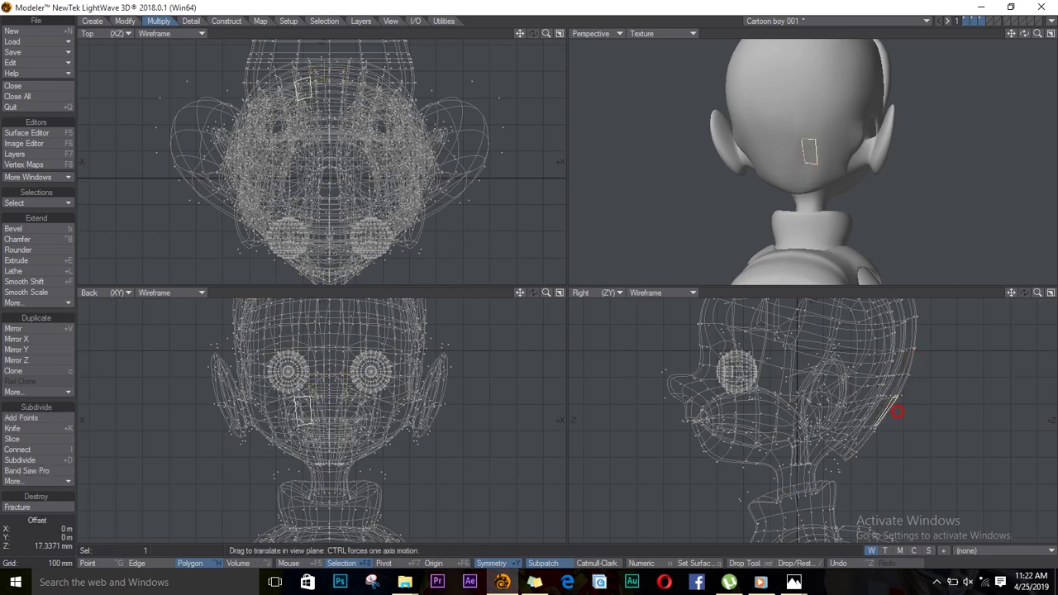
key("slash")
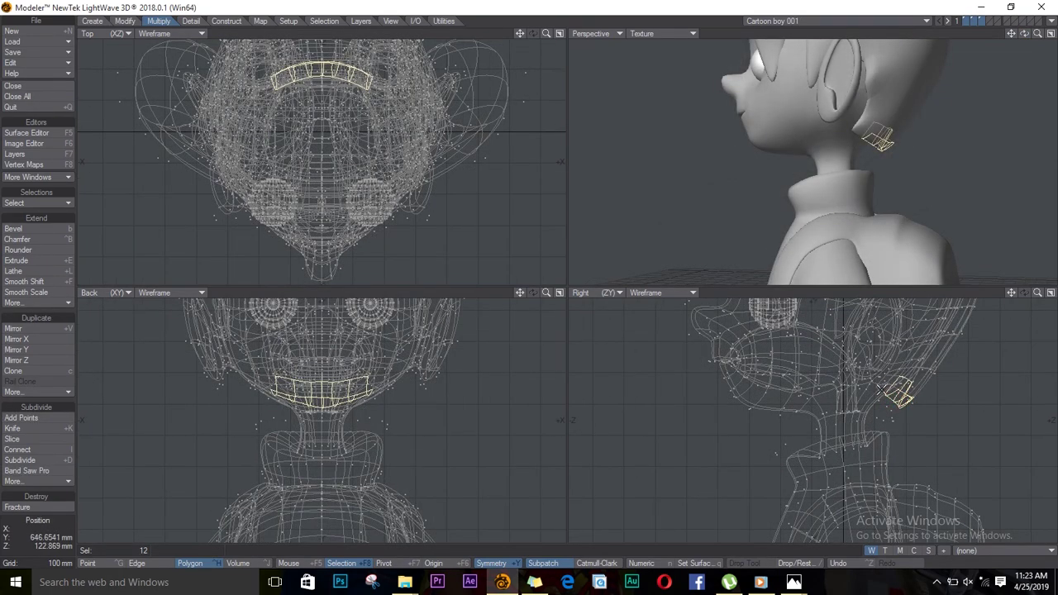
Grow the patch behind the ear, move it up and forward, and tilt it about 14 degrees.
mouse_move(881, 388)
left_mouse_down()
mouse_move(887, 411)
mouse_move(968, 408)
left_mouse_up()
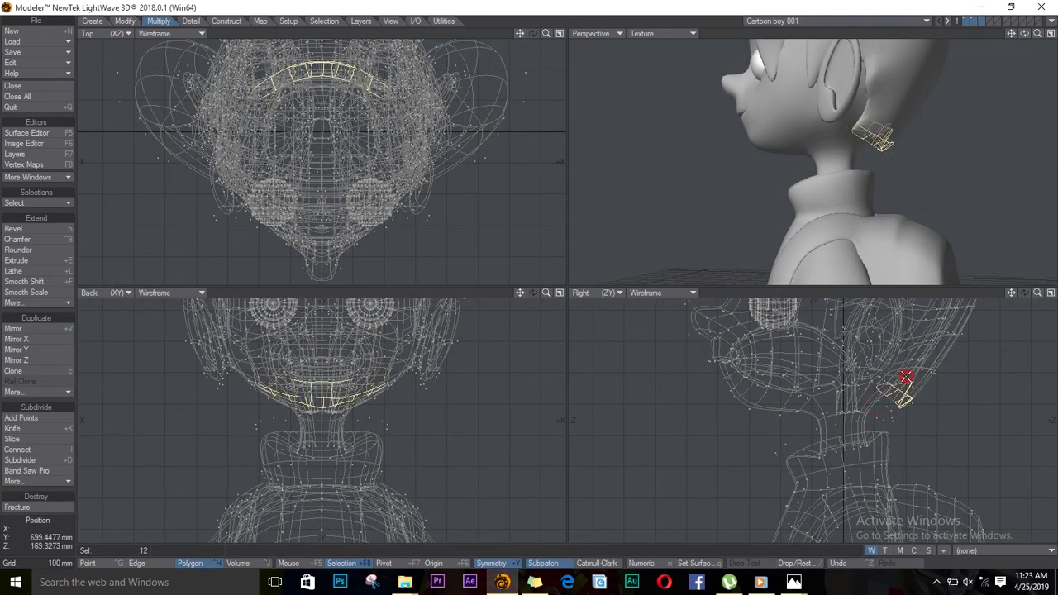
key("shift+bracketright")
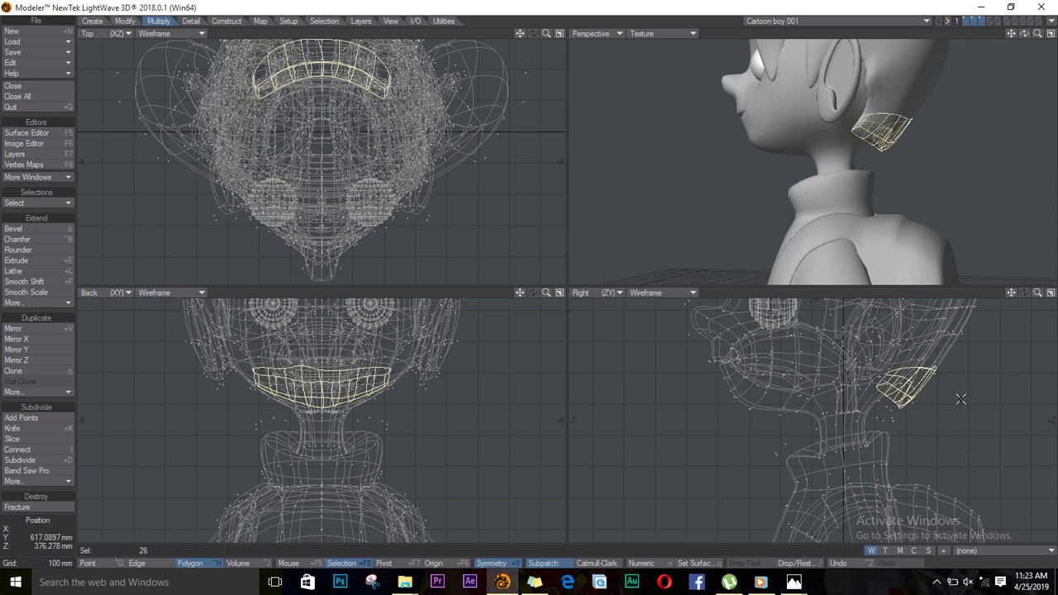
key("t")
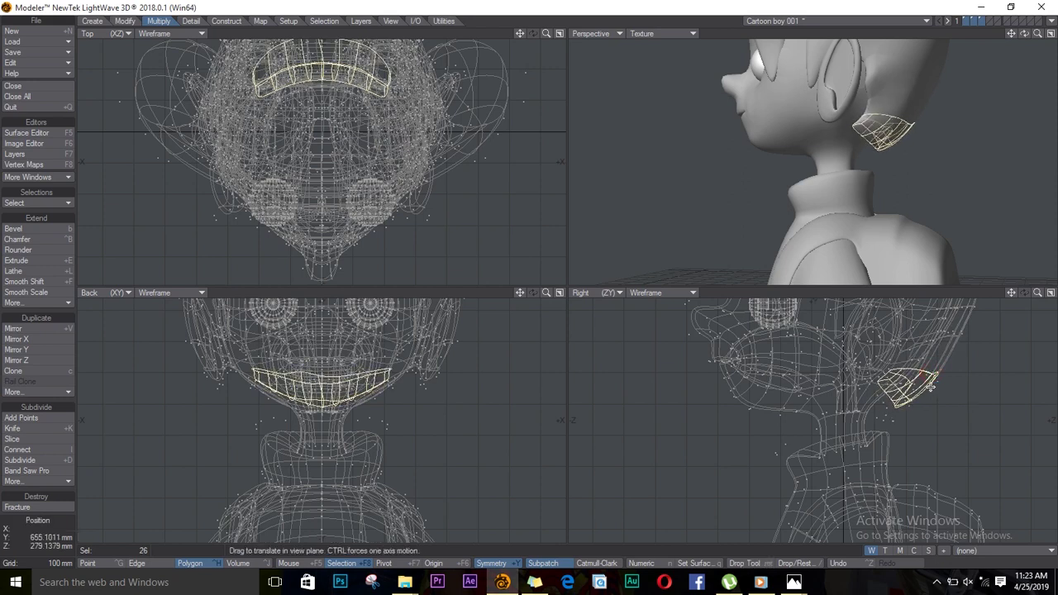
left_click_drag(943, 401, 917, 379)
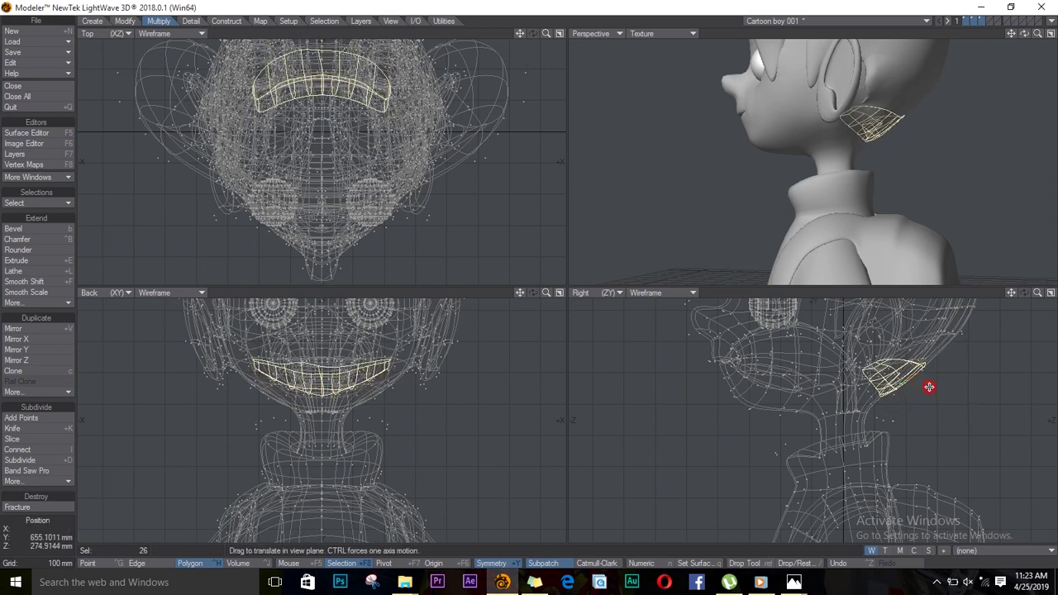
key("y")
mouse_move(325, 72)
left_mouse_down()
mouse_move(356, 73)
mouse_move(319, 87)
left_mouse_up()
key("space")
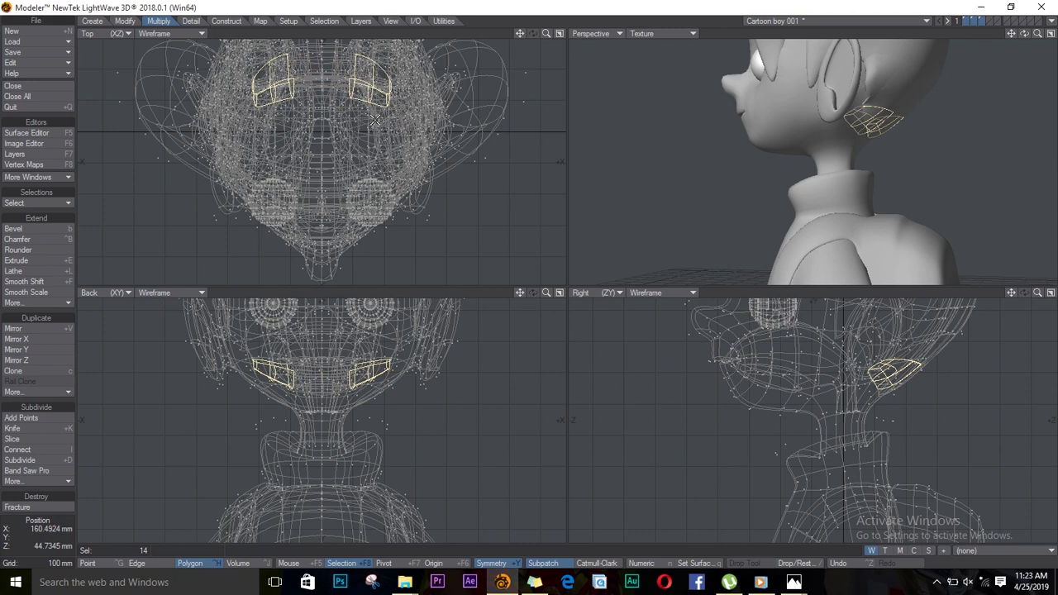
Fine-tune the ear patches snugly behind the ears, reshaping the right one, then deselect.
key("t")
left_click_drag(401, 93, 411, 80)
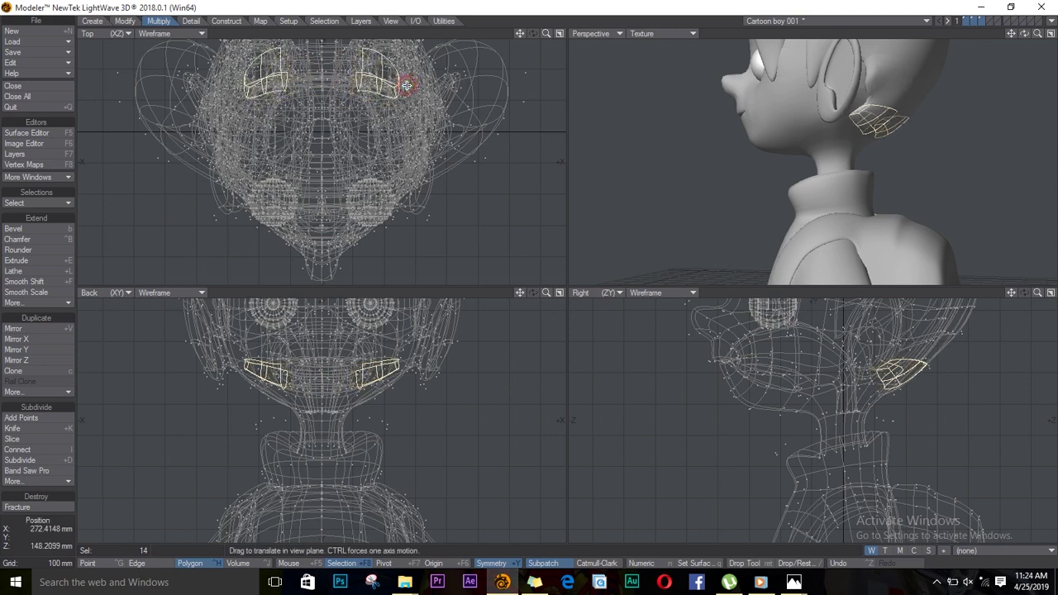
left_click_drag(1024, 33, 732, 40)
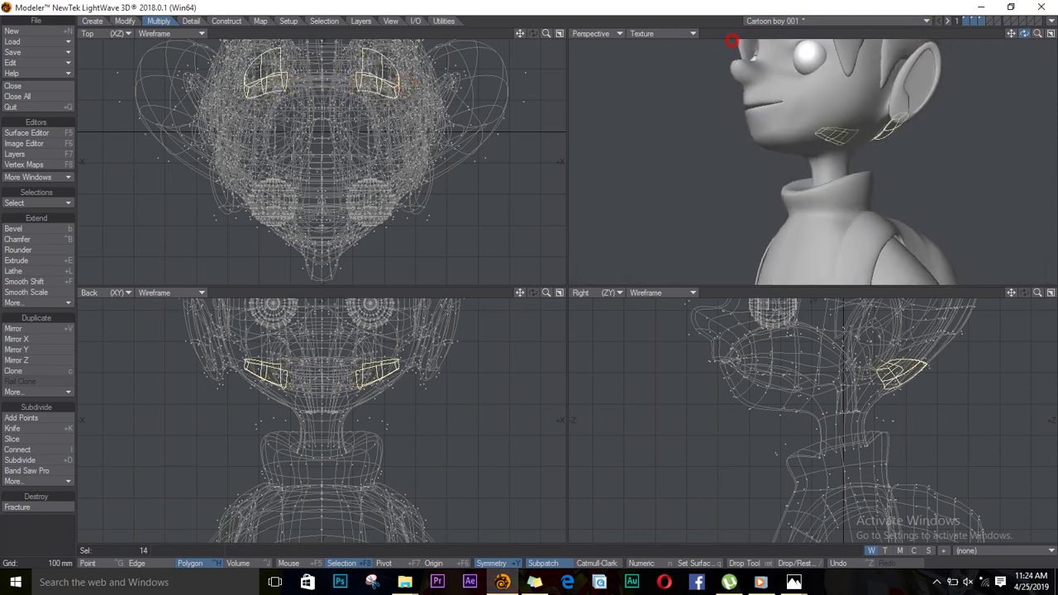
left_click_drag(418, 93, 425, 97)
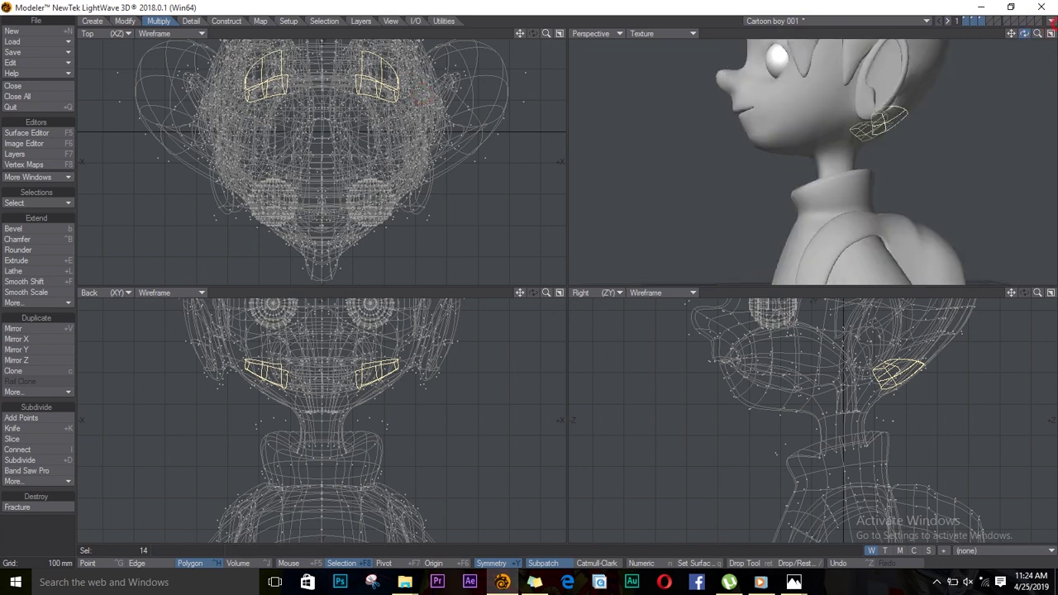
left_click_drag(1024, 33, 413, 329)
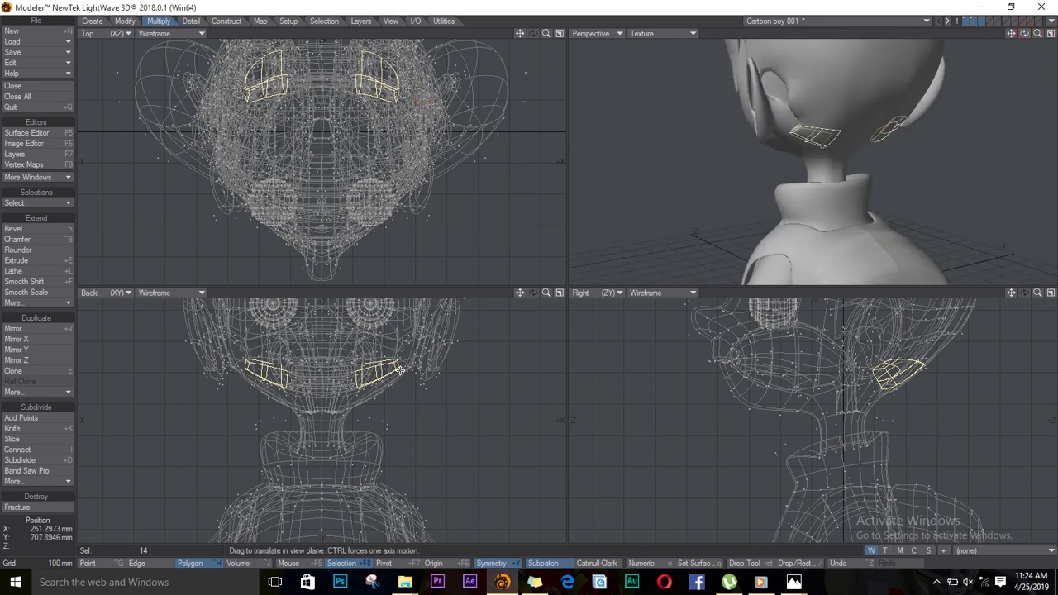
left_click_drag(364, 99, 402, 89)
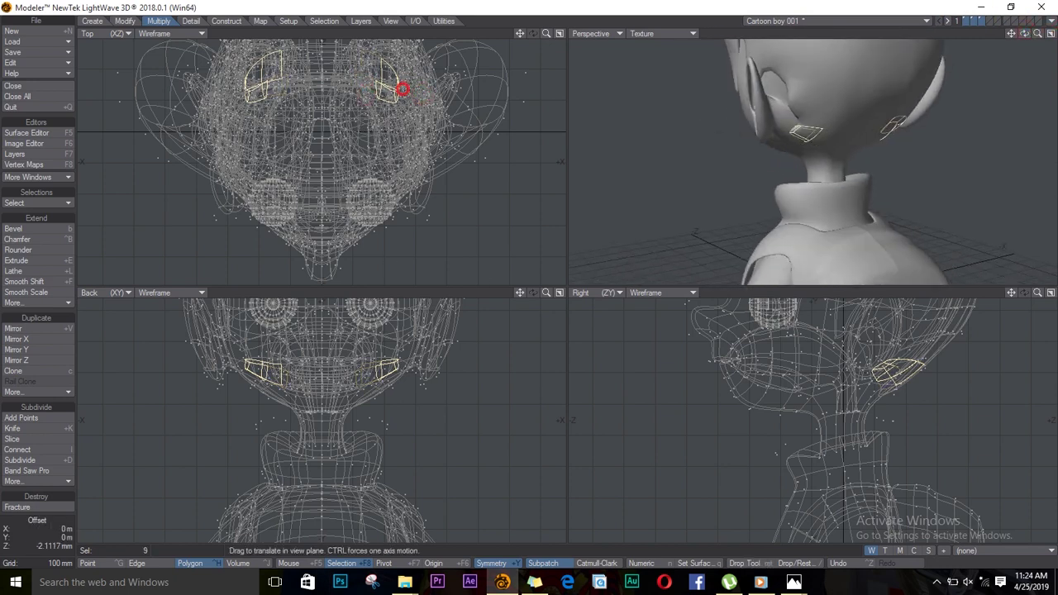
key("space")
left_click(992, 113)
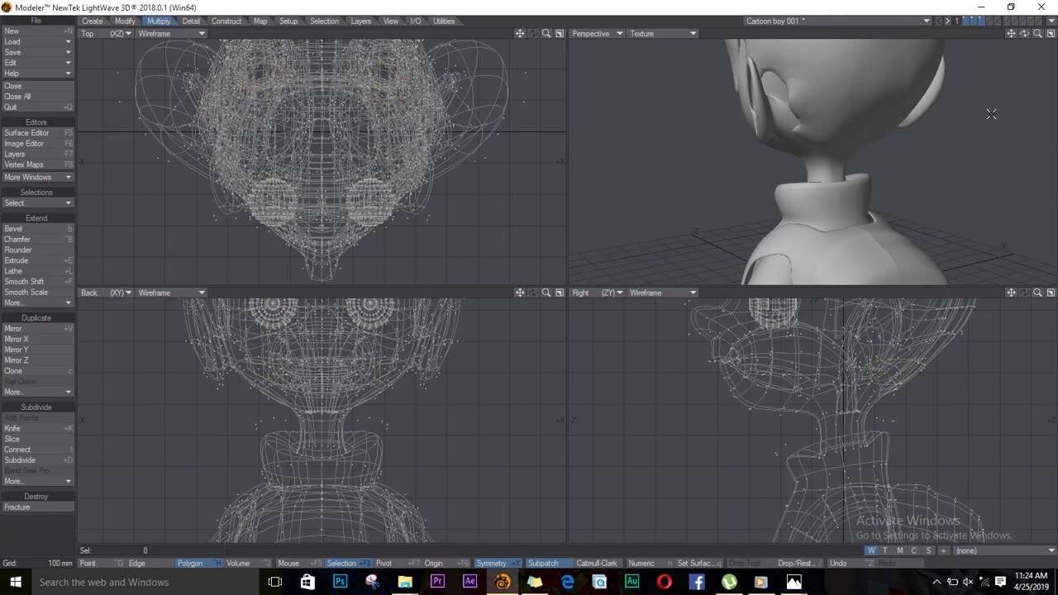
Fit all views to the full character and display the hair and body layers together.
mouse_move(1024, 33)
left_mouse_down()
mouse_move(1054, 73)
mouse_move(1050, 91)
left_mouse_up()
key("a")
mouse_move(1024, 33)
left_mouse_down()
mouse_move(1015, 66)
mouse_move(4, 85)
left_mouse_up()
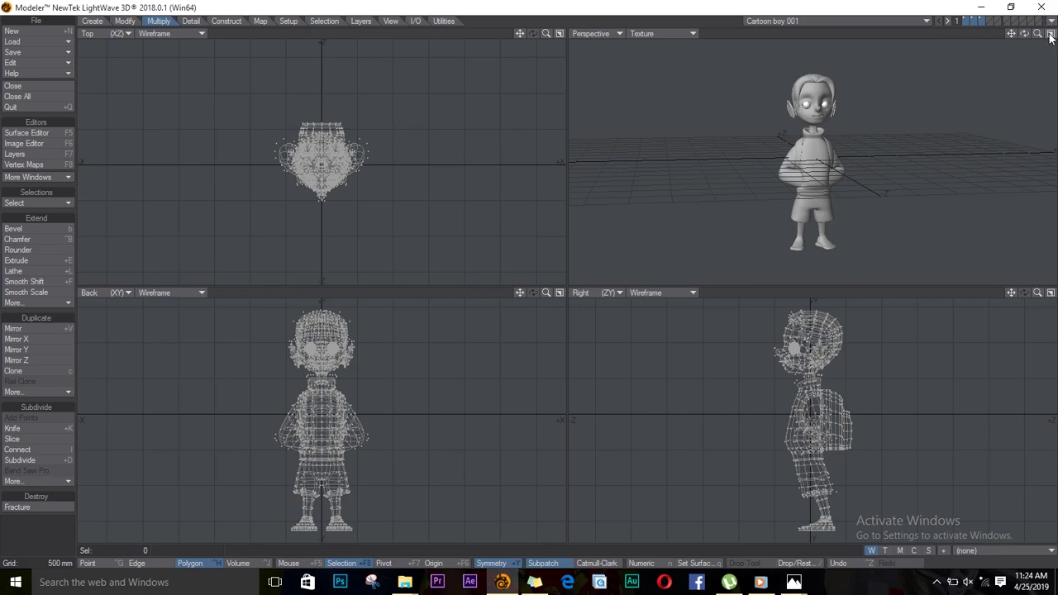
left_click(967, 18)
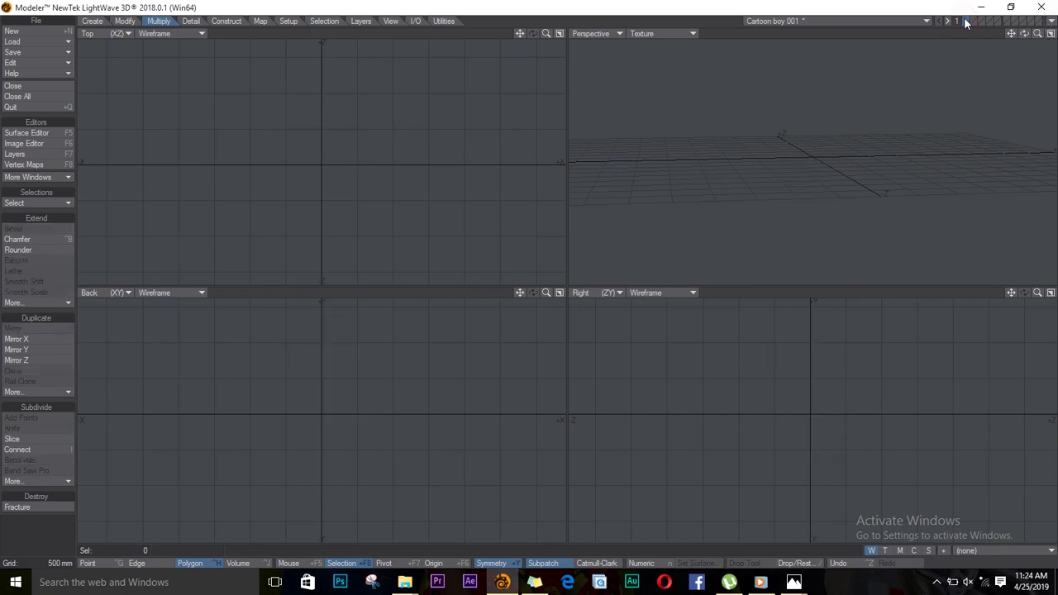
left_click(965, 21)
Maximize the Perspective viewport and orbit the full-body boy to a three-quarter view.
left_click(1052, 33)
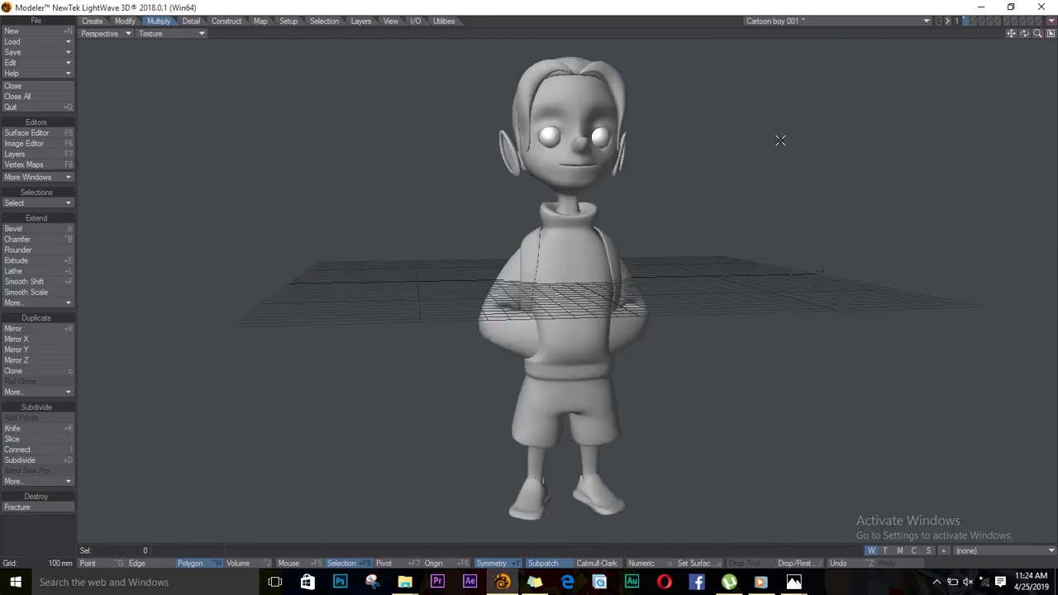
left_click_drag(1025, 34, 1025, 37)
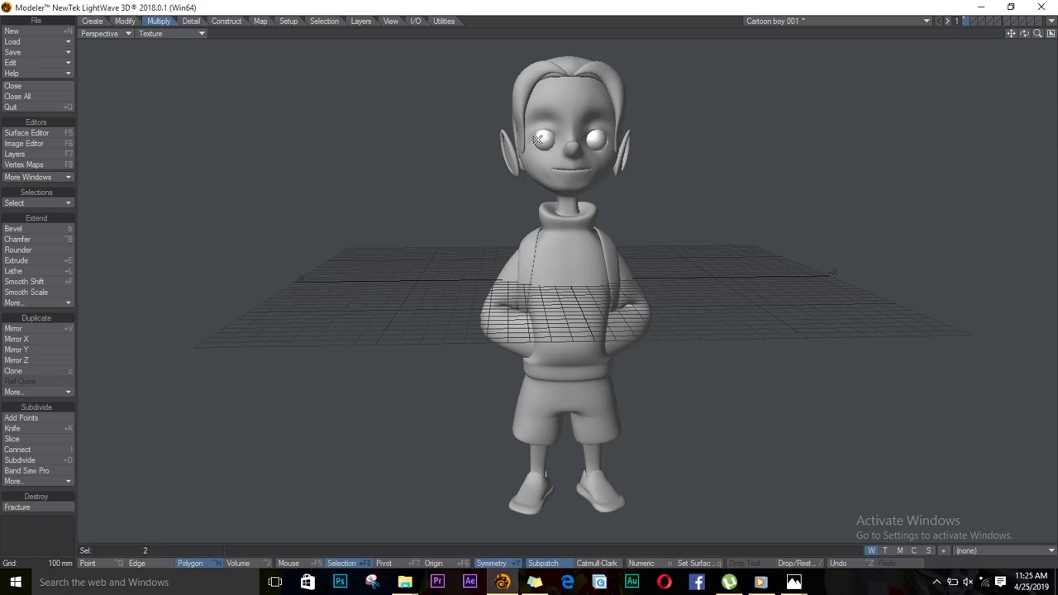
key("bracketright")
key("slash")
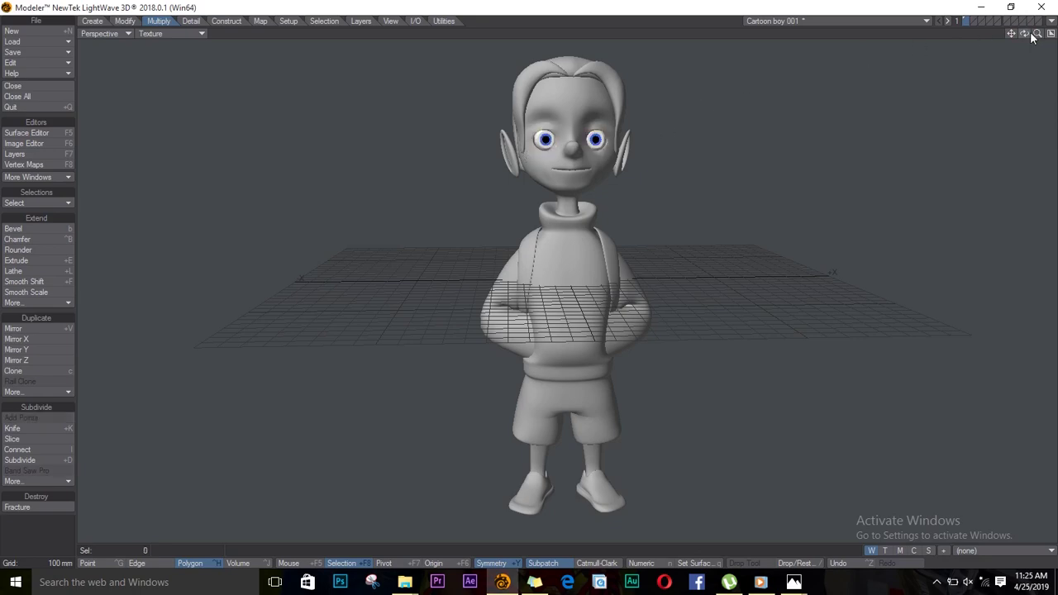
mouse_move(1031, 35)
left_mouse_down()
mouse_move(7, 39)
mouse_move(1019, 29)
left_mouse_up()
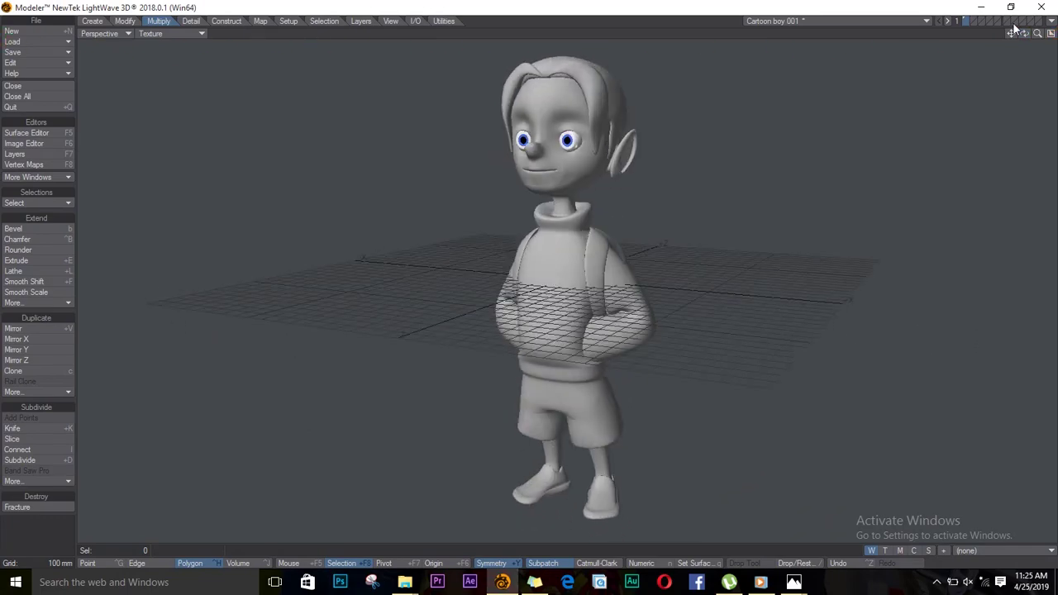